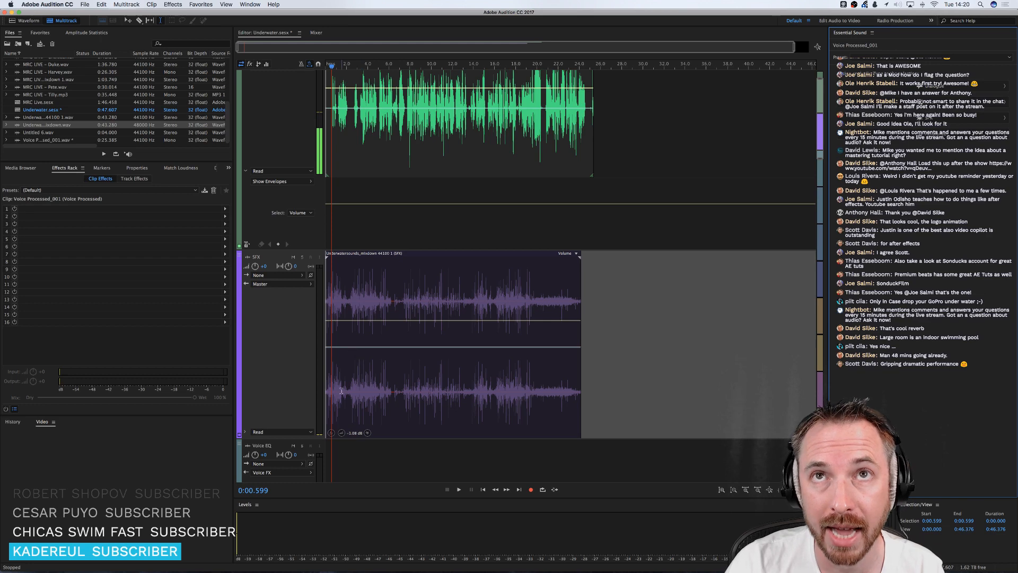
# - Show the Track EQ High Shelf Gain envelope in the automation lane of the voice track
pyautogui.click(335, 277)
pyautogui.scroll(3, 335, 66)
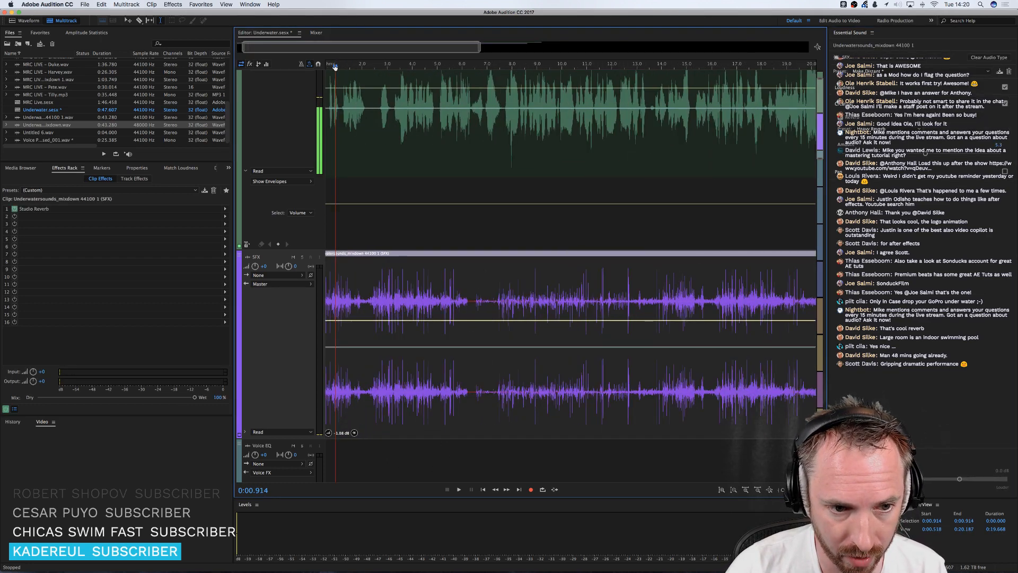
pyautogui.hscroll(-2, 335, 66)
pyautogui.click(342, 212)
pyautogui.click(297, 181)
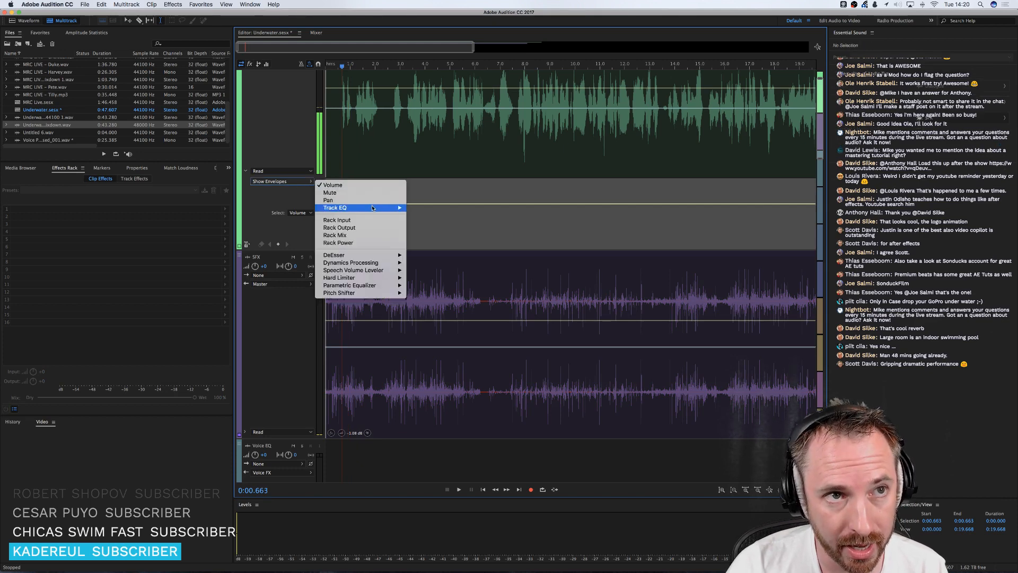
pyautogui.moveTo(371, 208)
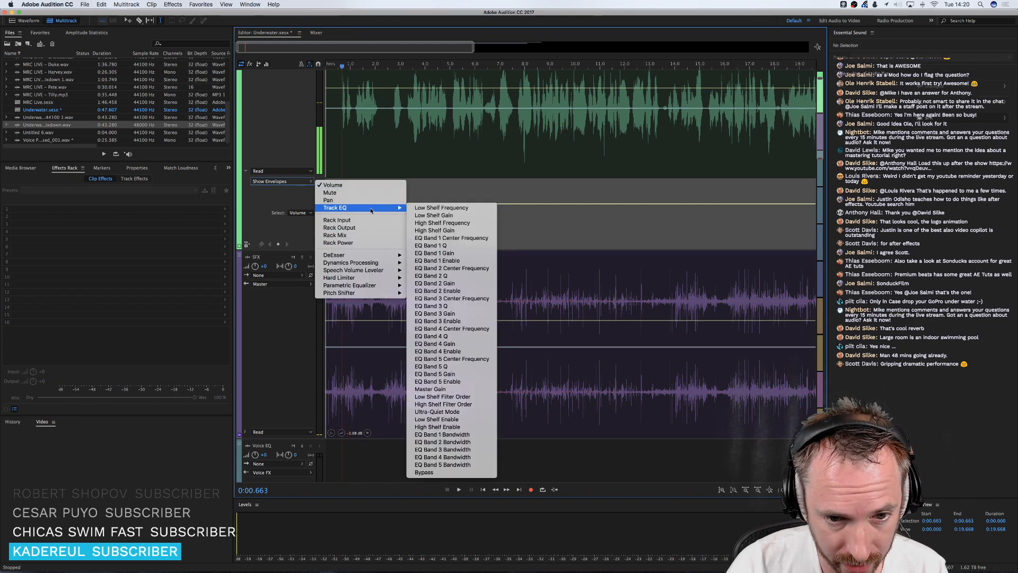
pyautogui.click(436, 230)
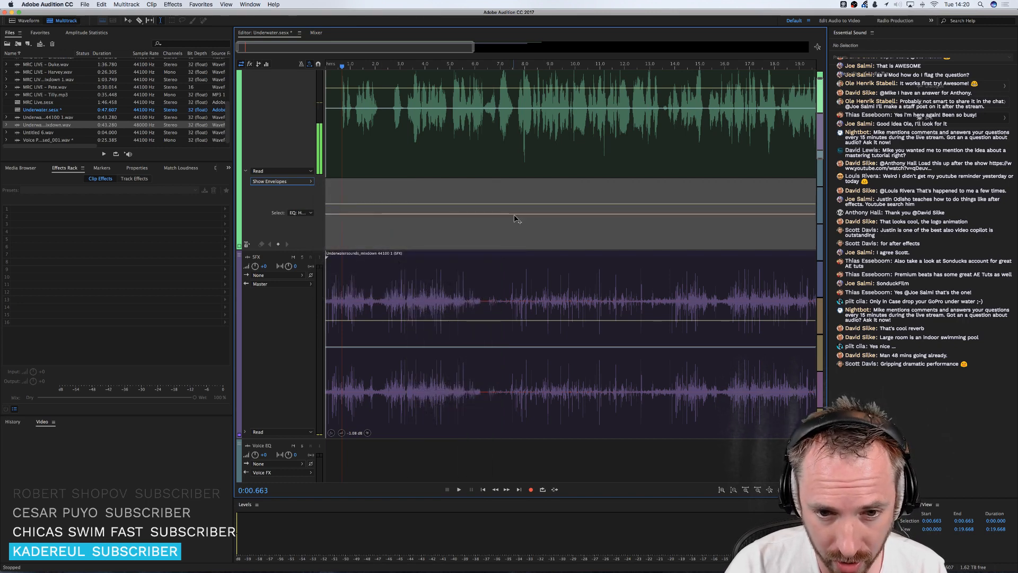
# - Lower the voice track's High Shelf Gain envelope to about -48 dB before the 6-second mark and audition the opening
pyautogui.click(496, 172)
pyautogui.press('space')
pyautogui.click(484, 182)
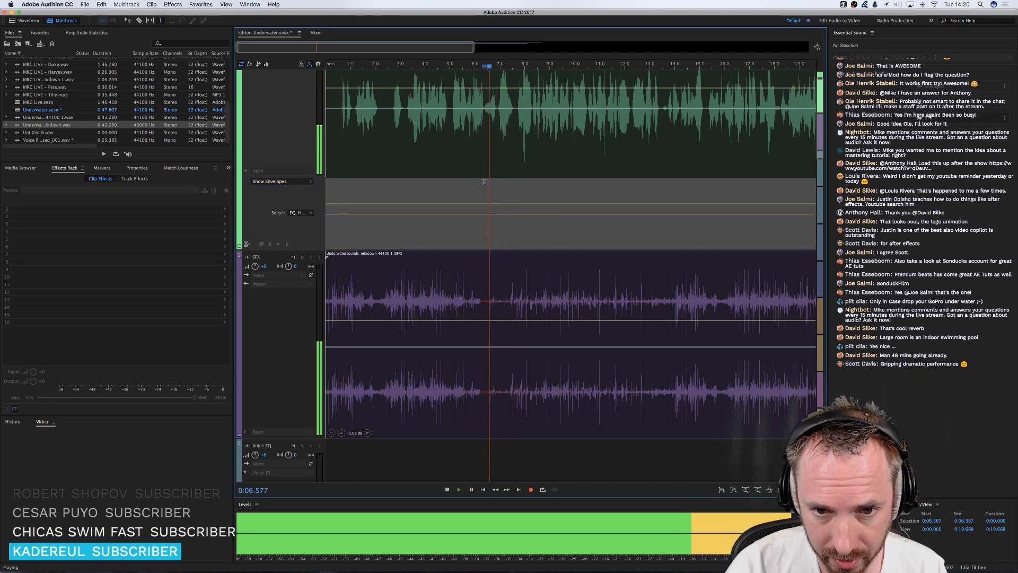
pyautogui.press('space')
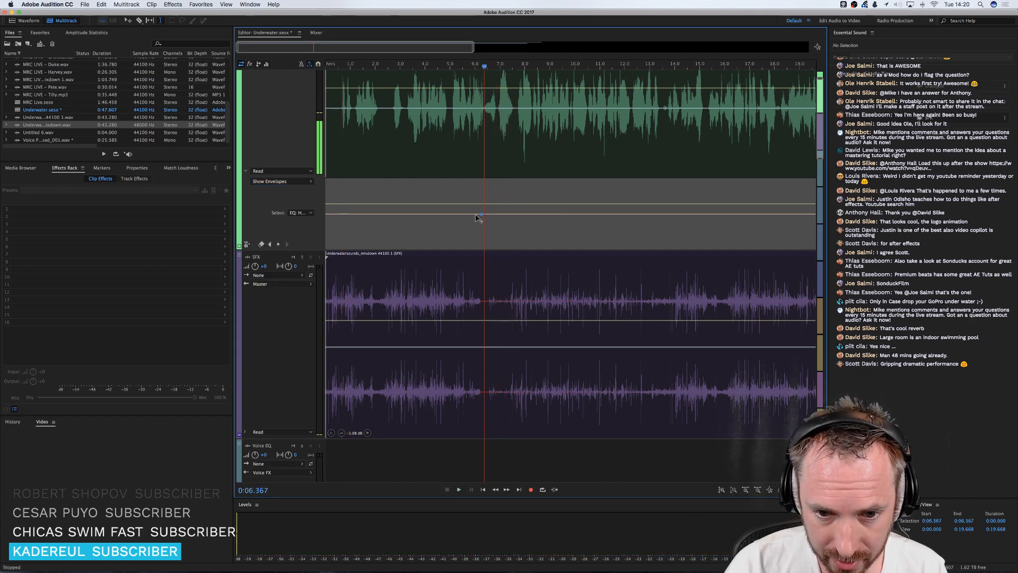
pyautogui.moveTo(476, 217); pyautogui.dragTo(477, 245)
pyautogui.click(334, 156)
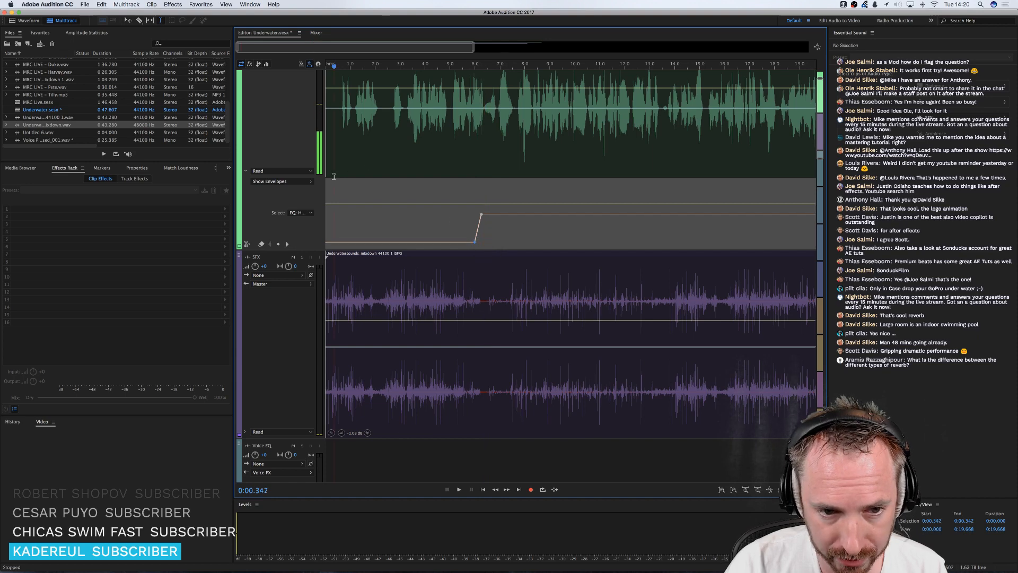
pyautogui.press('space')
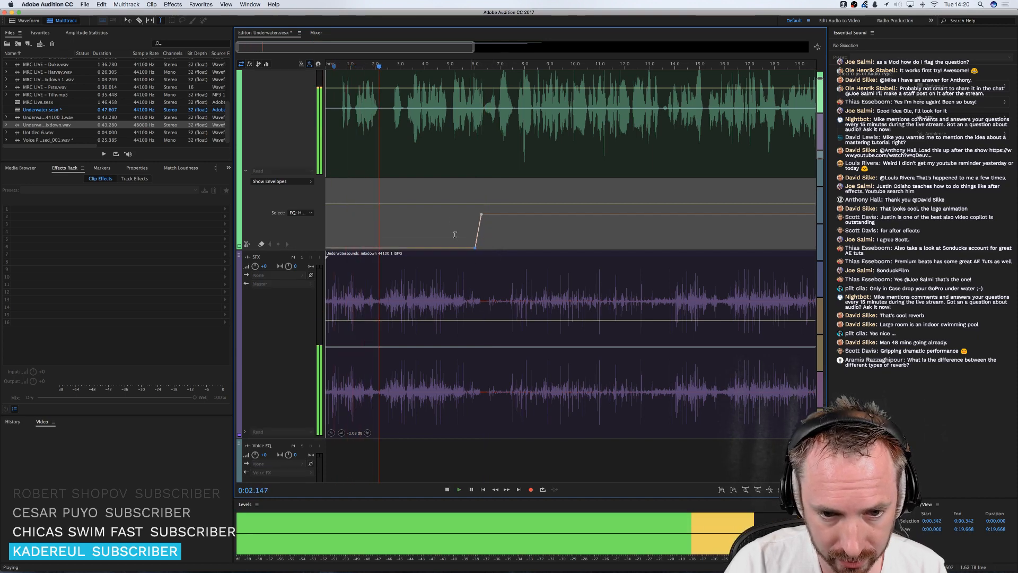
pyautogui.press('space')
# - Enable the voice track's EQ in the mixer and play the opening to hear the muffling
pyautogui.click(302, 180)
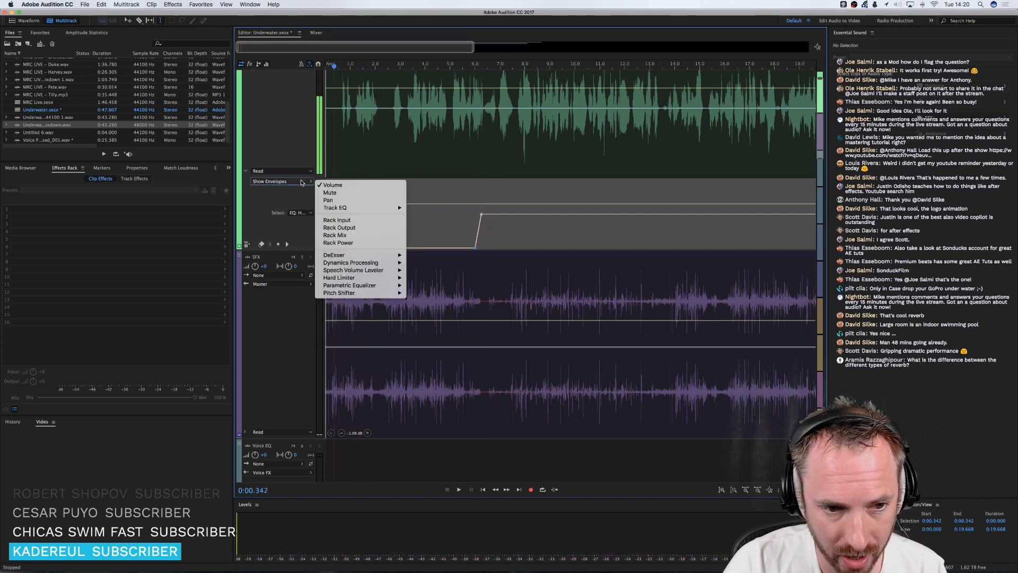
pyautogui.moveTo(348, 209)
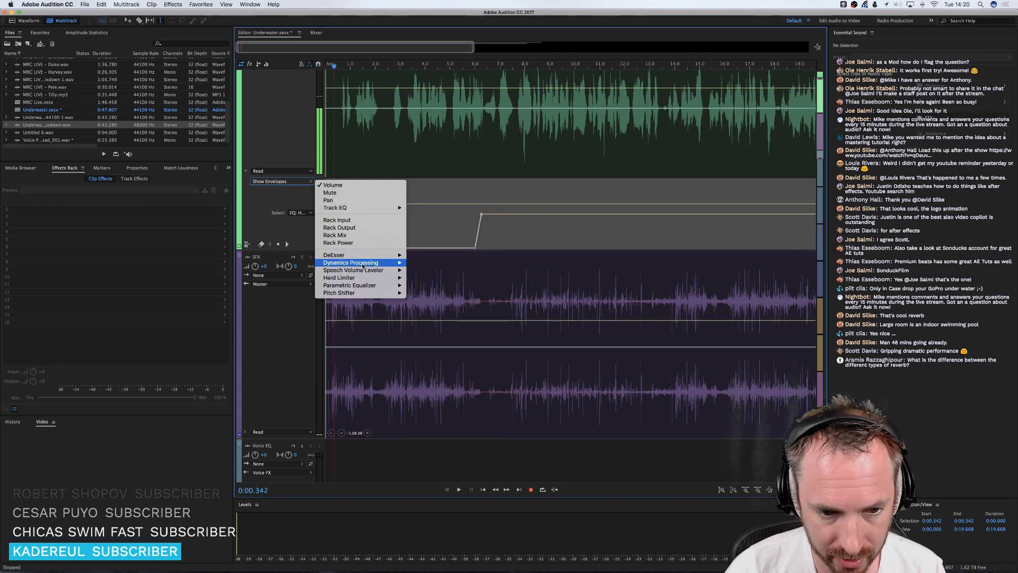
pyautogui.click(316, 33)
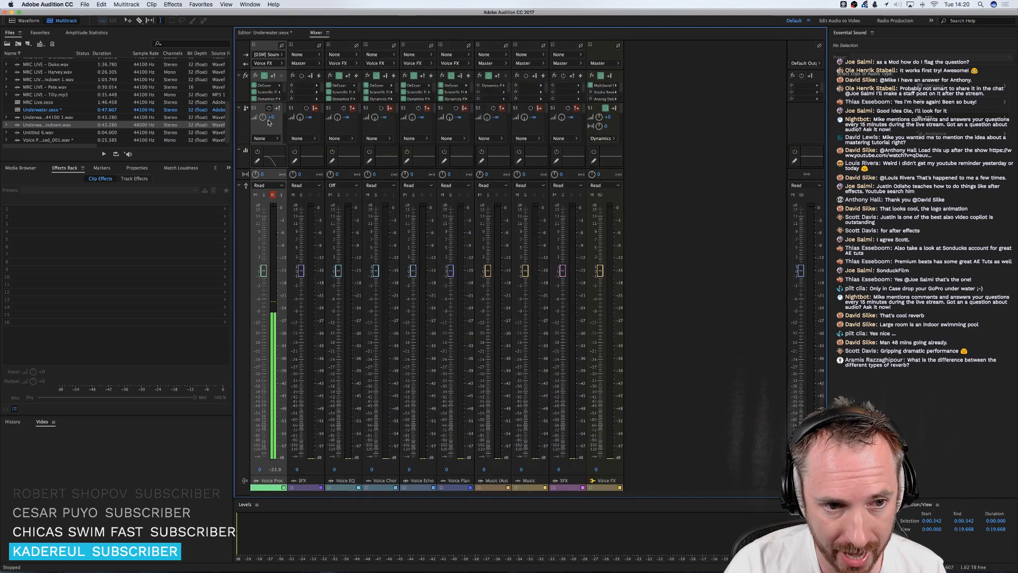
pyautogui.click(258, 152)
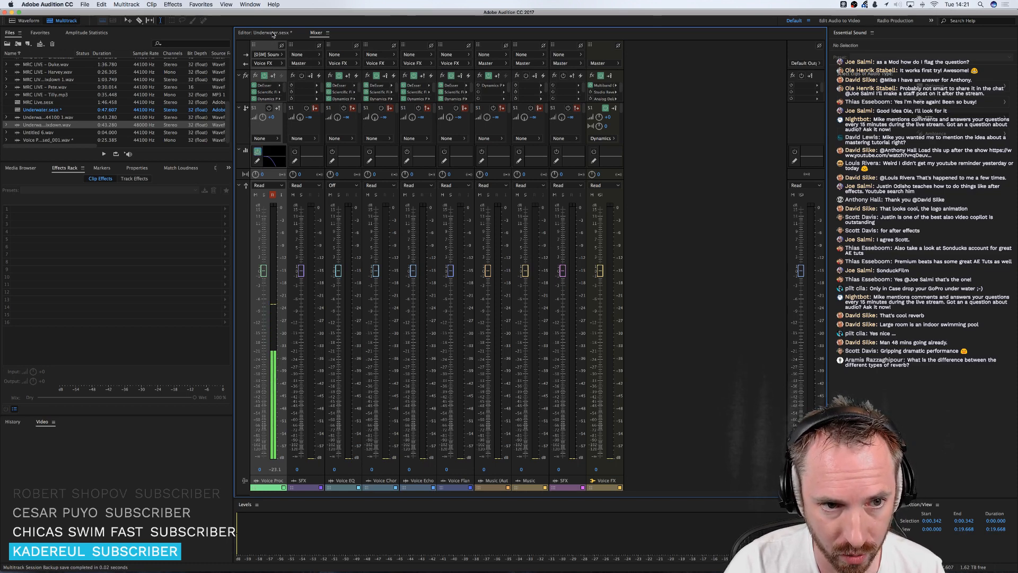
pyautogui.press('space')
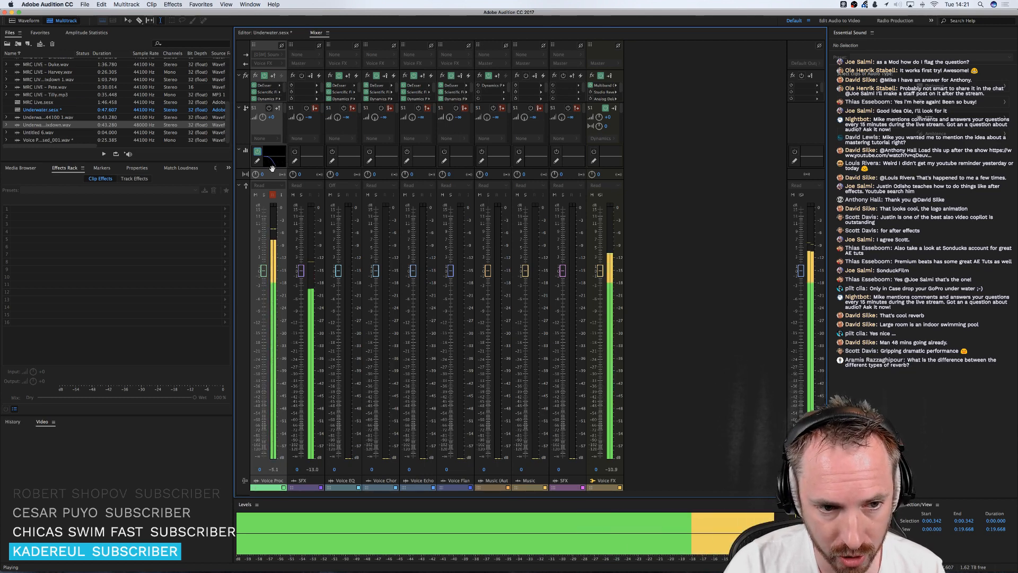
pyautogui.press('space')
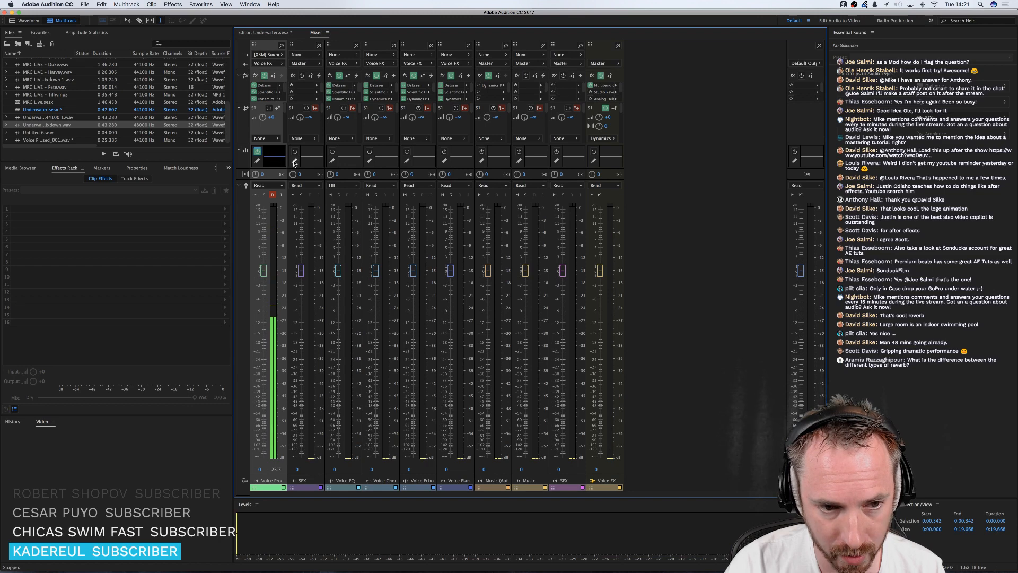
# - Raise the low High Shelf Gain keyframe to about -41.7 dB in the multitrack editor while the session plays
pyautogui.click(278, 35)
pyautogui.press('space')
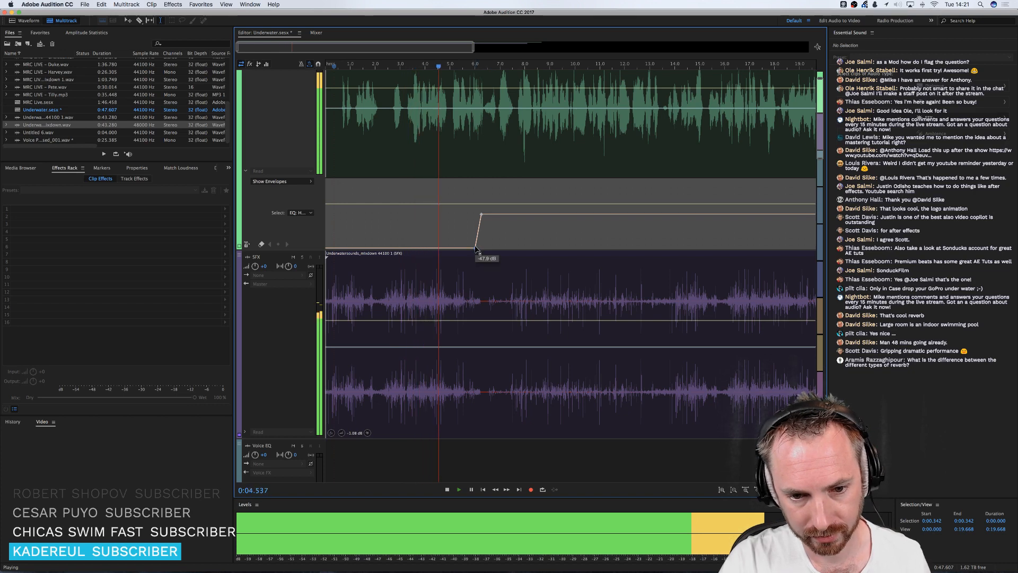
pyautogui.moveTo(476, 248); pyautogui.dragTo(475, 243)
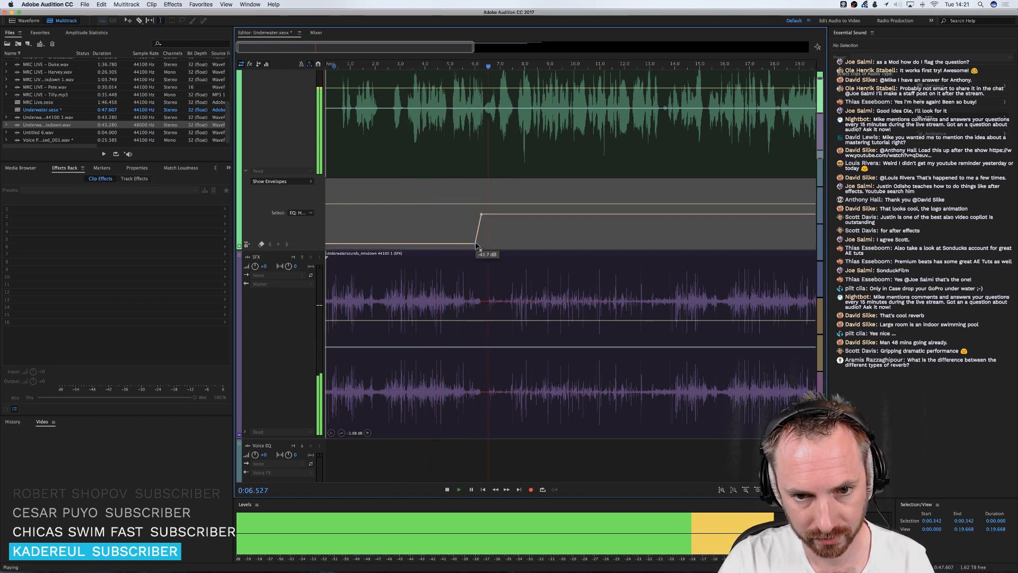
pyautogui.press('space')
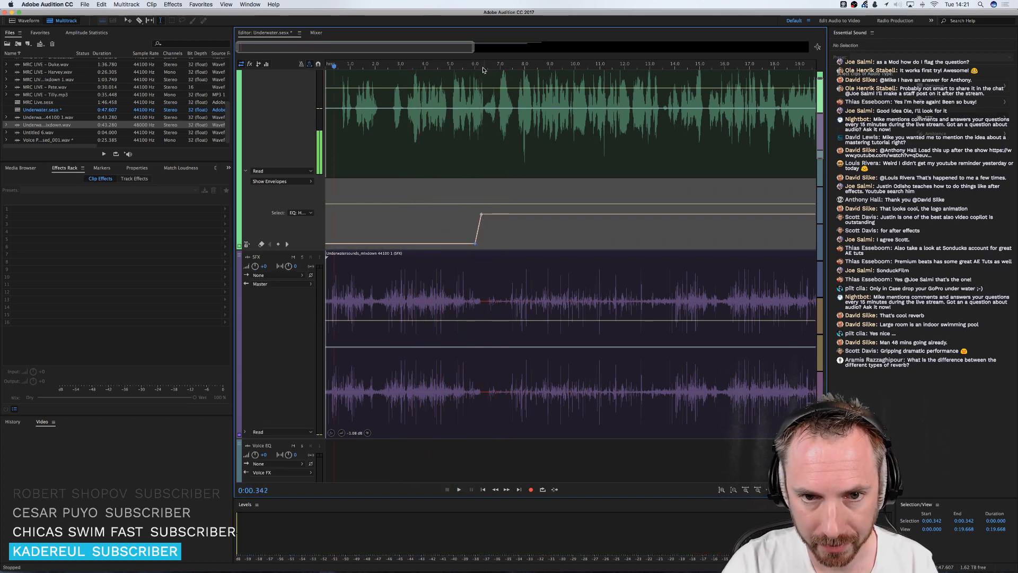
# - Shift the two High Shelf Gain keyframes so the ramp runs from about 6.2 to 6.7 s, starting near -40.5 dB, and audition it
pyautogui.scroll(5, 483, 69)
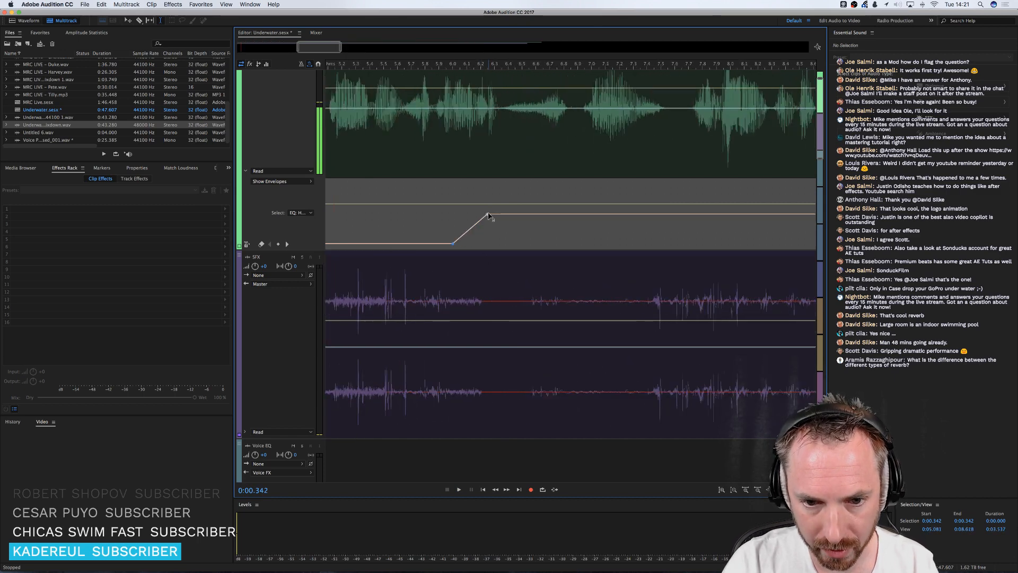
pyautogui.moveTo(488, 216); pyautogui.dragTo(513, 214)
pyautogui.moveTo(452, 245); pyautogui.dragTo(482, 244)
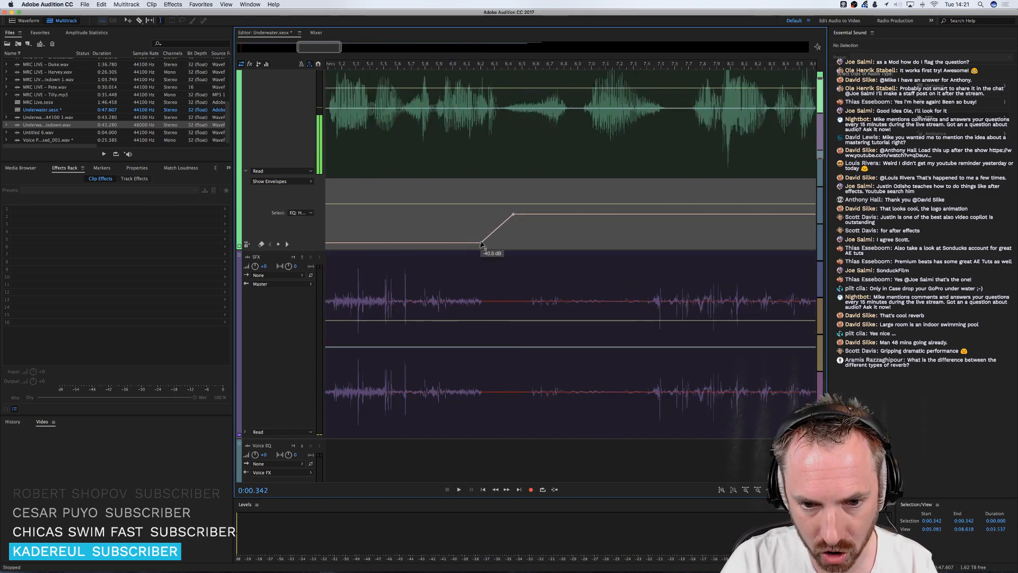
pyautogui.moveTo(513, 215); pyautogui.dragTo(545, 213)
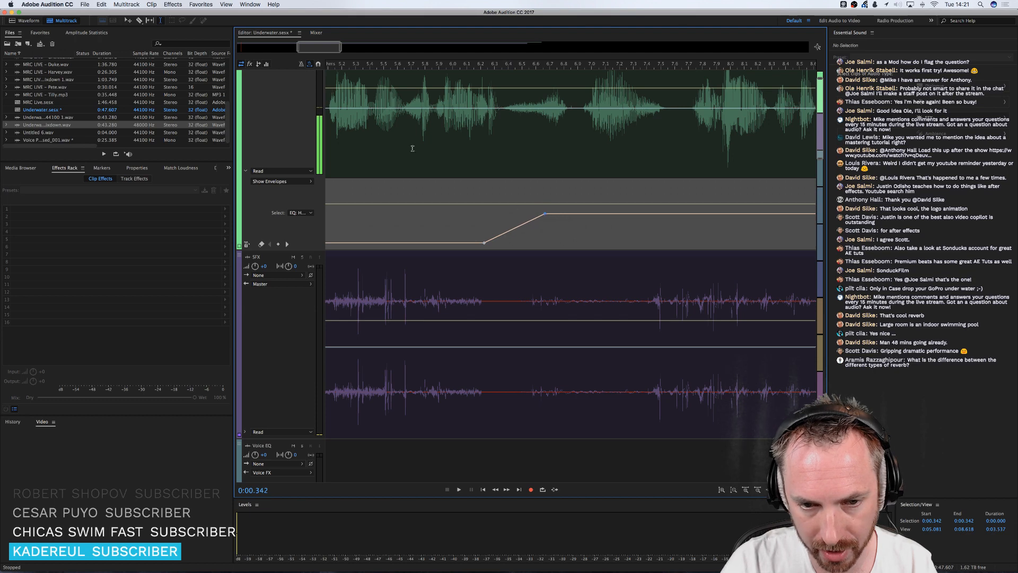
pyautogui.click(373, 183)
pyautogui.press('space')
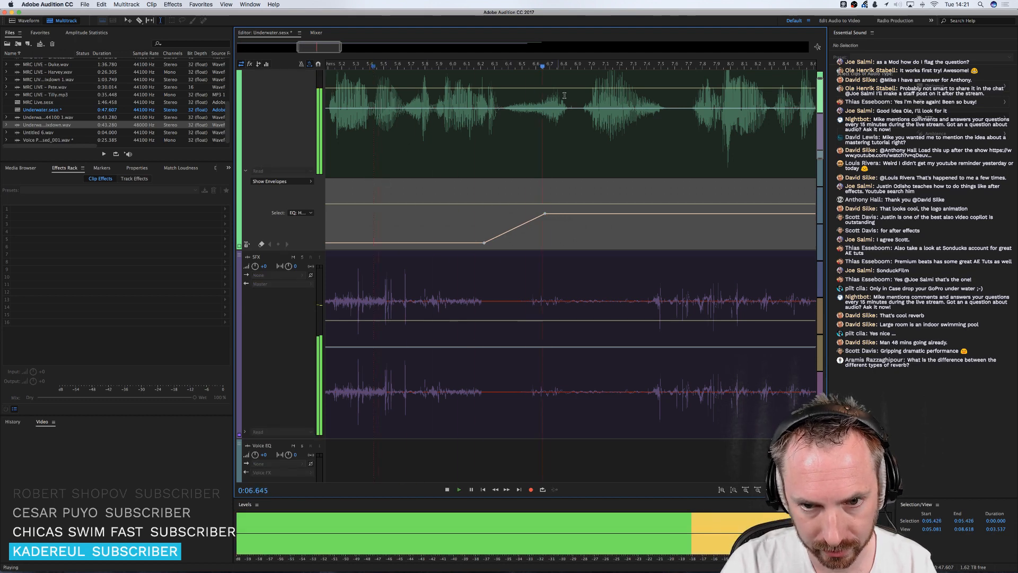
pyautogui.scroll(-5, 553, 96)
pyautogui.press('space')
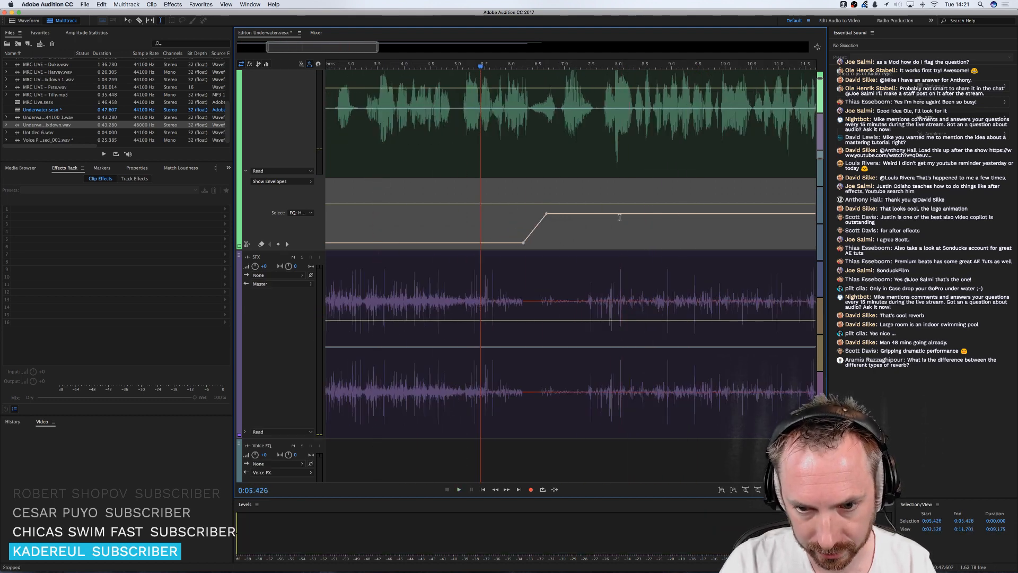
# - Drop the High Shelf Gain envelope back down to about -43 dB from roughly 7.5 s onward and play across the change
pyautogui.moveTo(593, 214); pyautogui.dragTo(593, 244)
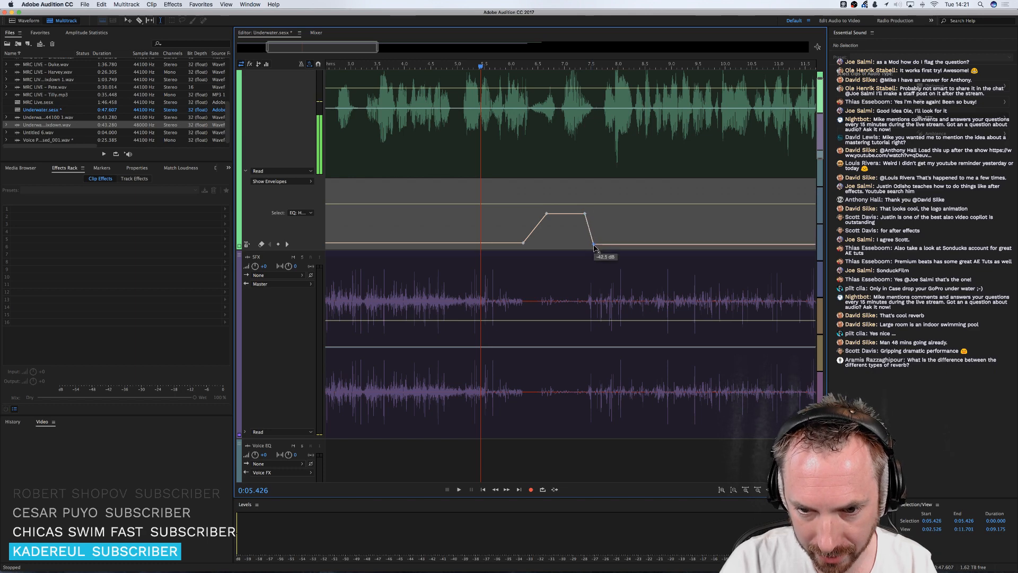
pyautogui.click(553, 64)
pyautogui.press('space')
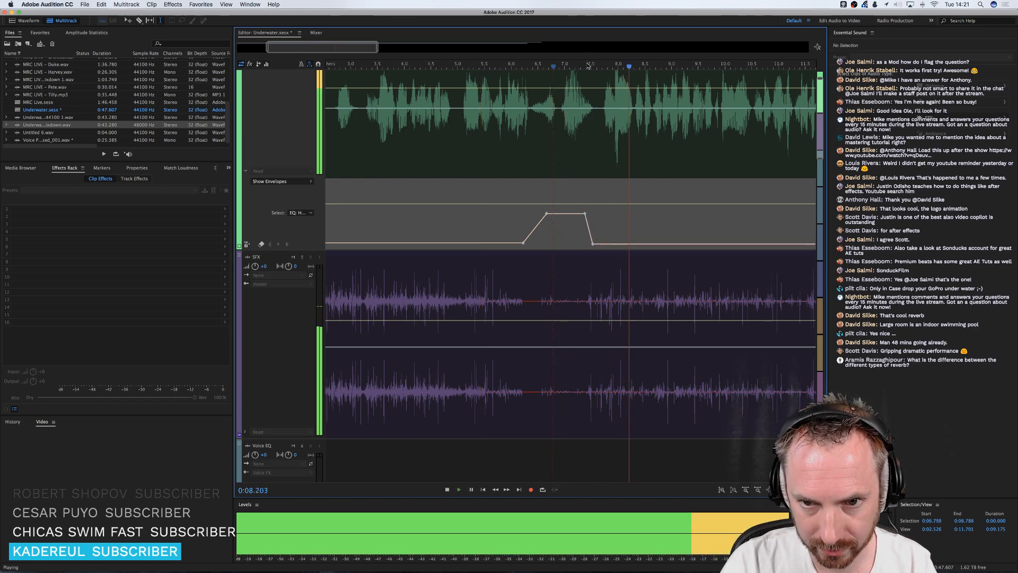
pyautogui.scroll(-4, 589, 63)
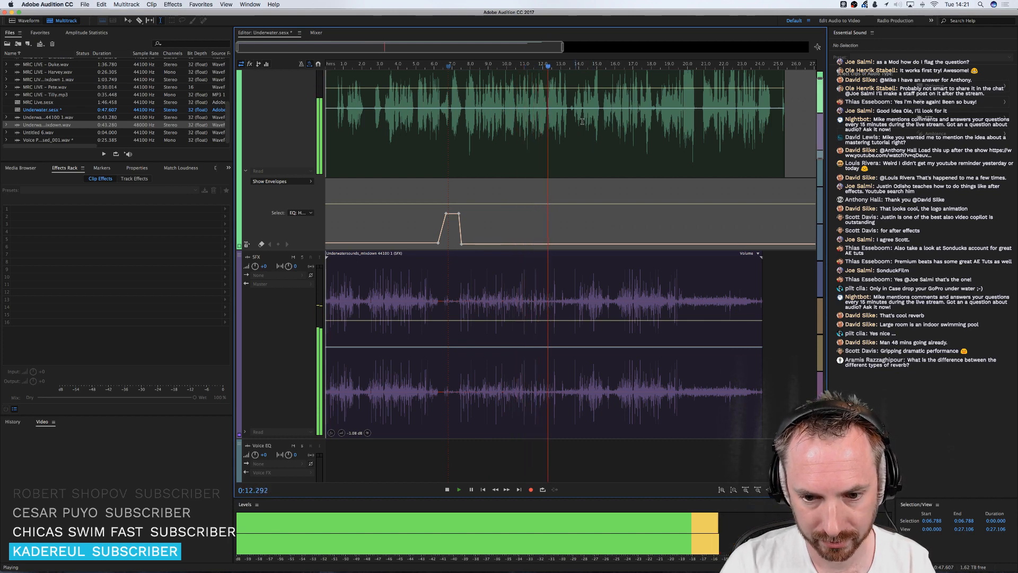
pyautogui.press('space')
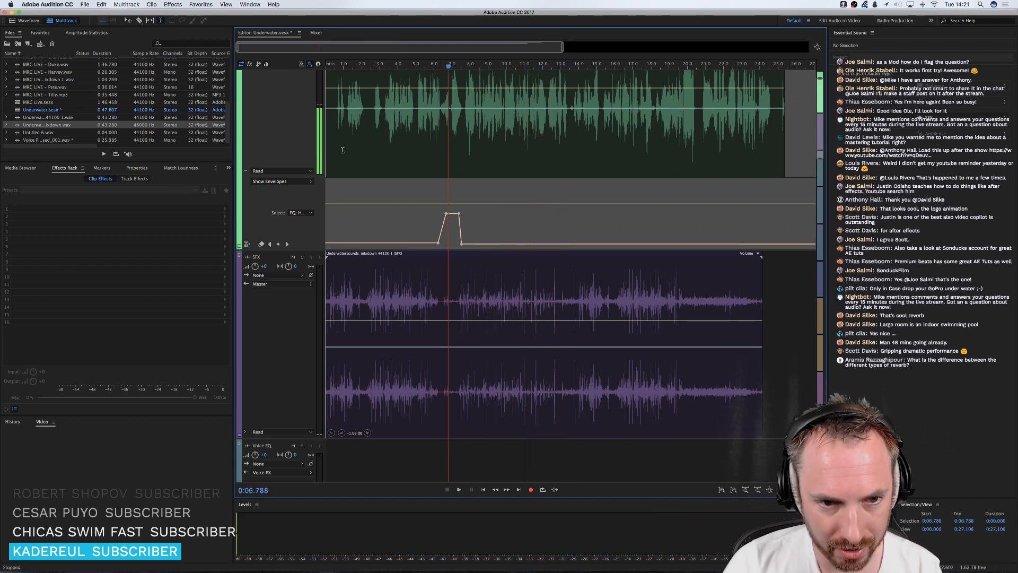
# - Open the voice track's EQ from the mixer and play from near the start to examine how the automated high shelf shapes the curve
pyautogui.click(333, 92)
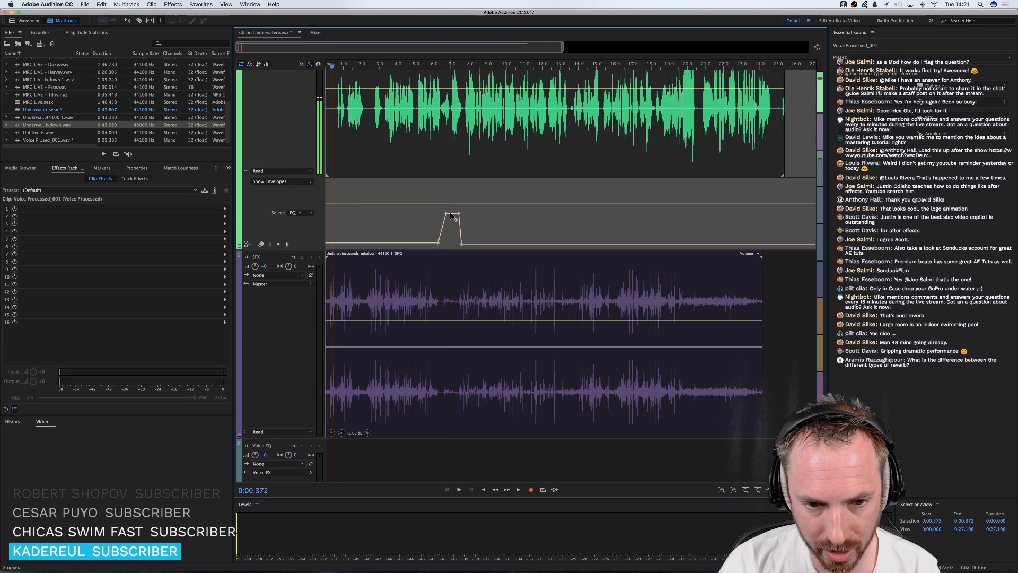
pyautogui.click(296, 183)
pyautogui.moveTo(371, 208)
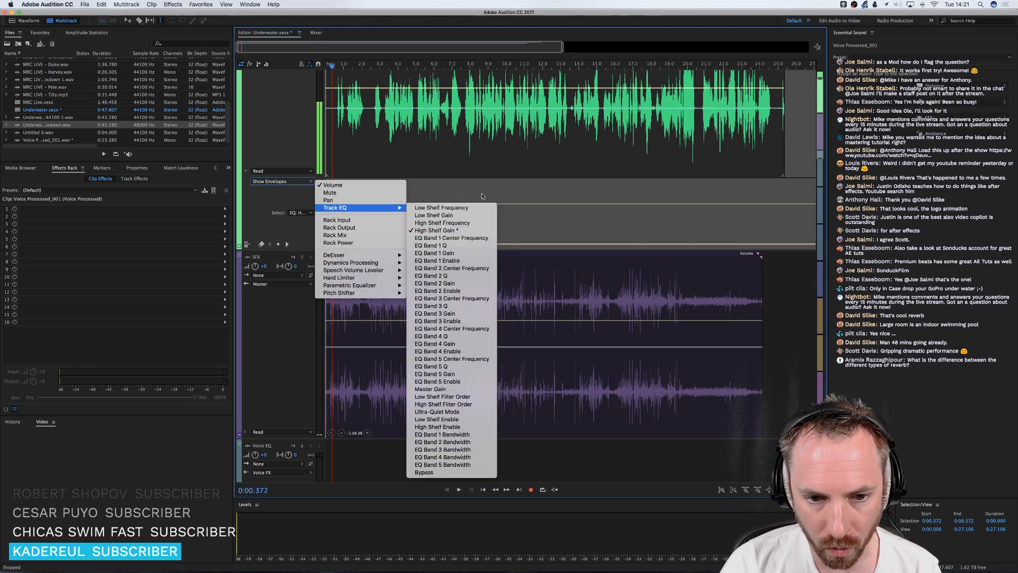
pyautogui.click(432, 191)
pyautogui.click(316, 32)
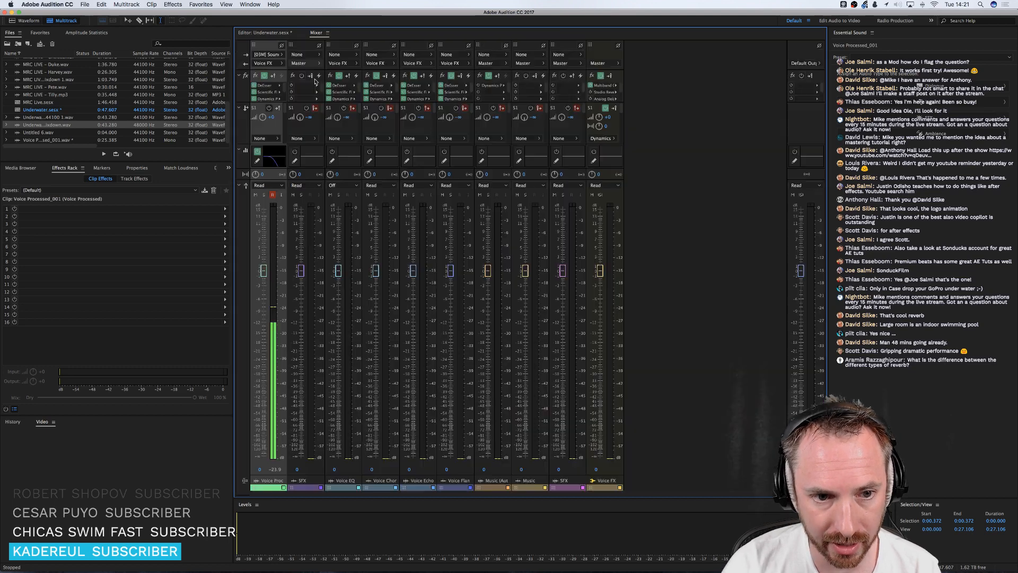
pyautogui.doubleClick(273, 160)
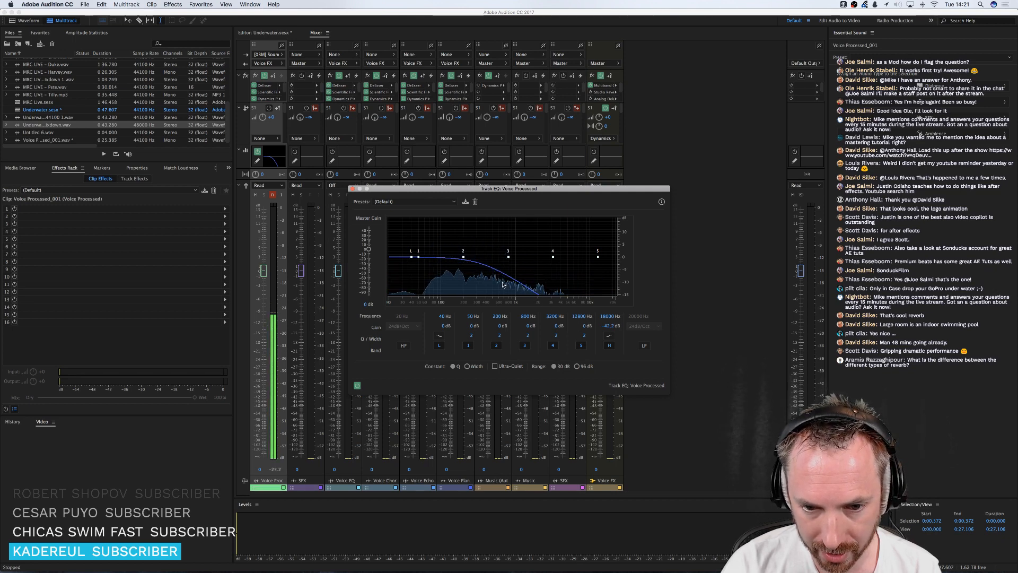
pyautogui.press('space')
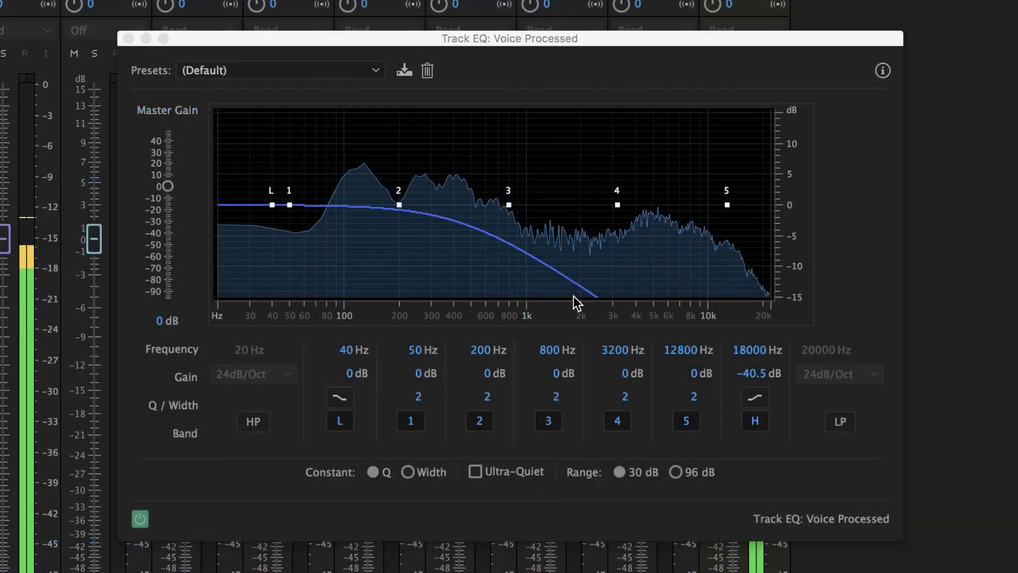
pyautogui.moveTo(574, 295); pyautogui.dragTo(593, 283)
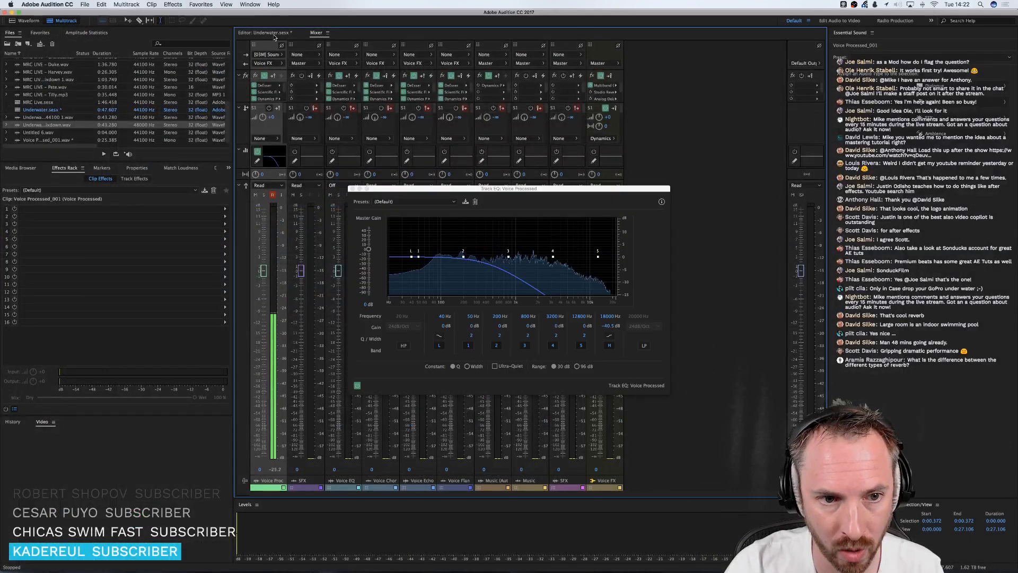
# - Return to the multitrack editor and place the playhead near the start of the session, at about 0.6 s
pyautogui.click(274, 34)
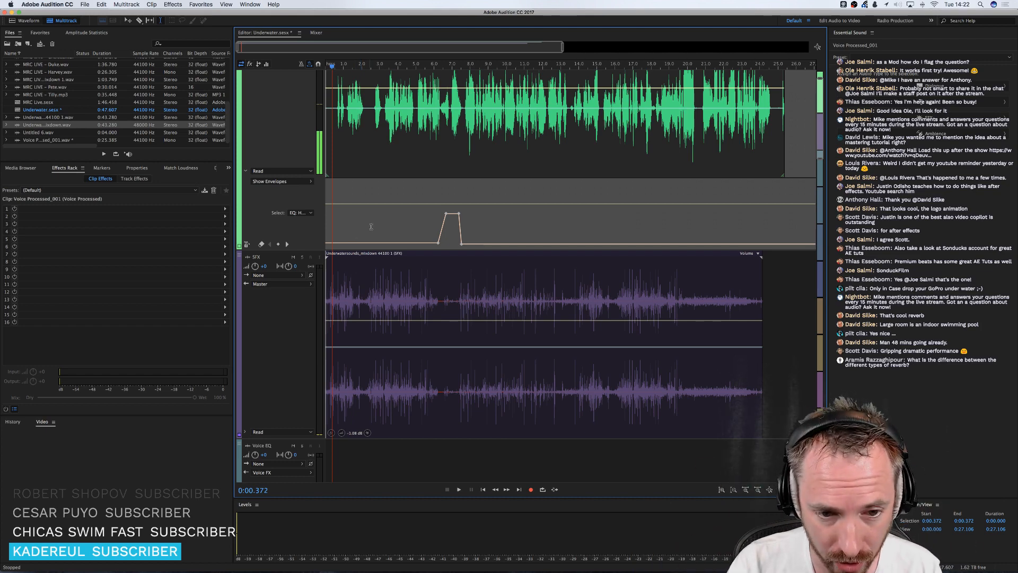
pyautogui.click(356, 214)
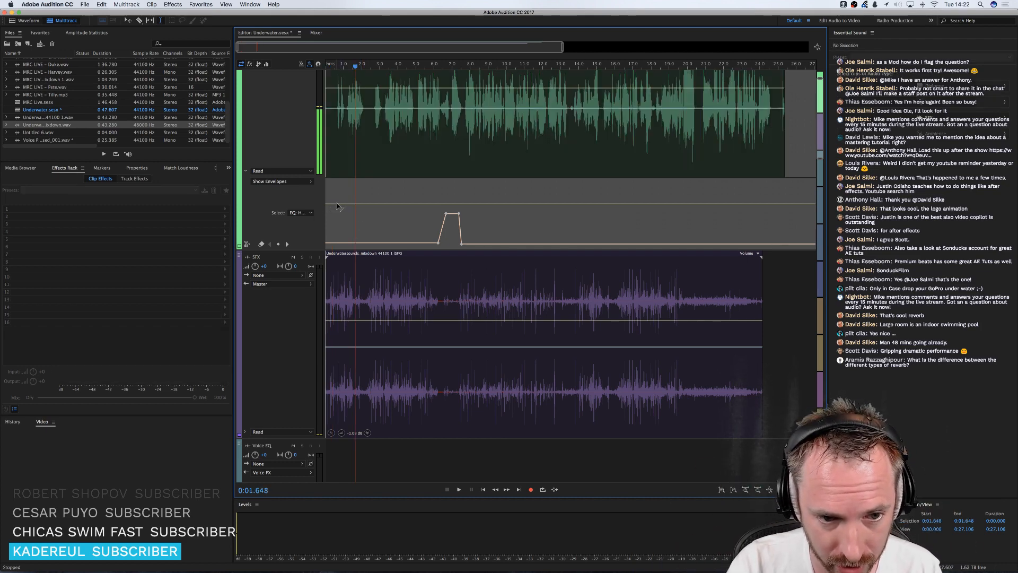
pyautogui.click(336, 190)
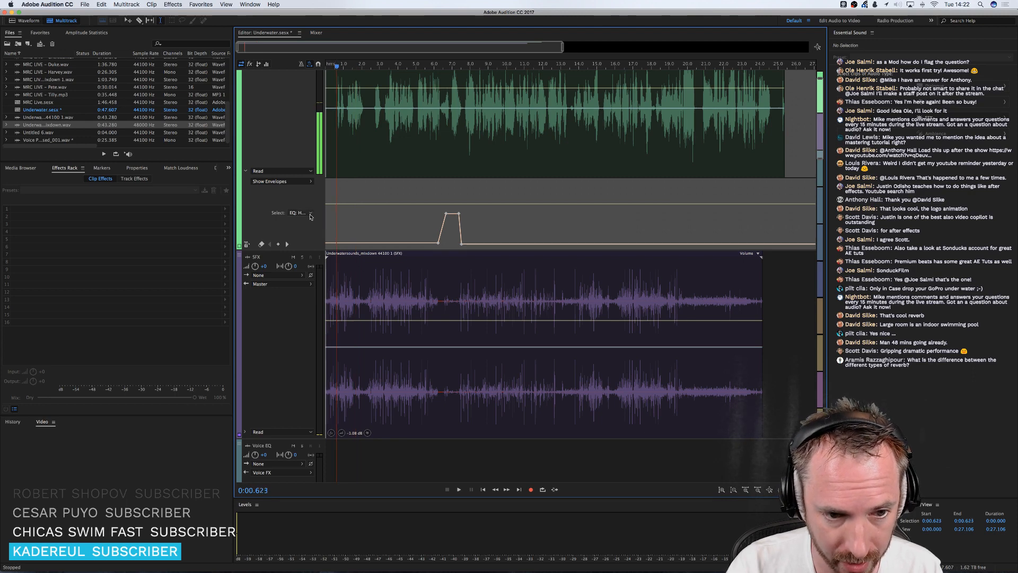
# - Show the voice track's Pan envelope, add zigzagging keyframes from about 0.6 to 6 s, and audition the panning from near the start
pyautogui.click(290, 184)
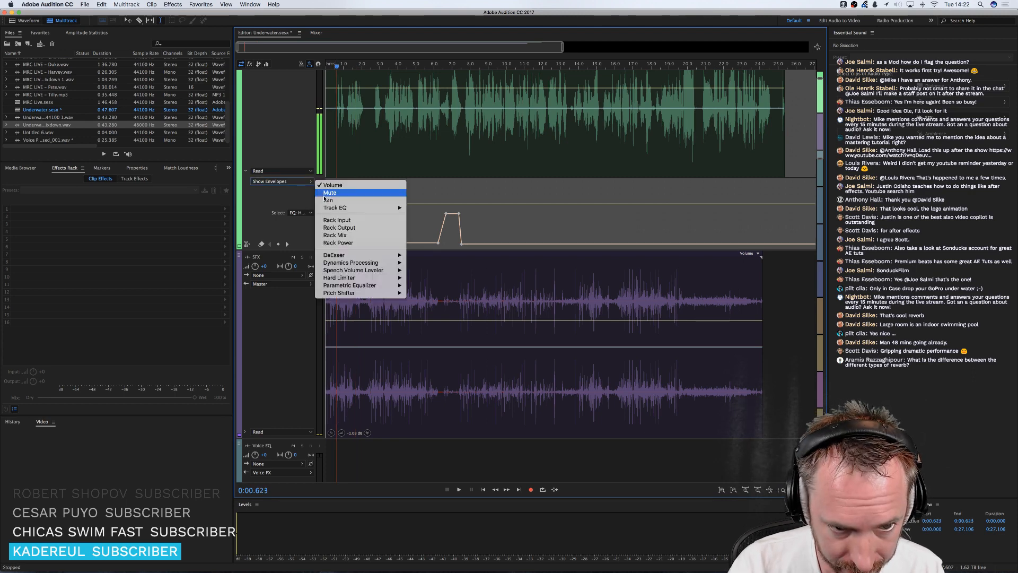
pyautogui.click(330, 200)
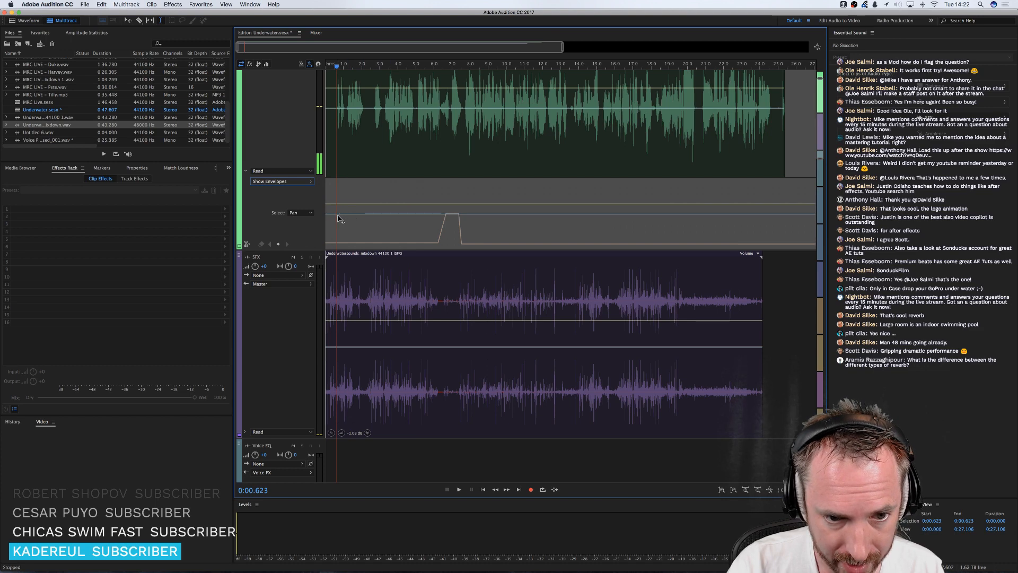
pyautogui.moveTo(342, 215)
pyautogui.mouseDown()
pyautogui.moveTo(343, 224)
pyautogui.moveTo(355, 199)
pyautogui.moveTo(360, 221)
pyautogui.moveTo(381, 201)
pyautogui.mouseUp()
pyautogui.moveTo(387, 200)
pyautogui.mouseDown()
pyautogui.moveTo(388, 233)
pyautogui.moveTo(399, 208)
pyautogui.moveTo(410, 225)
pyautogui.moveTo(427, 207)
pyautogui.moveTo(436, 214)
pyautogui.mouseUp()
pyautogui.click(439, 211)
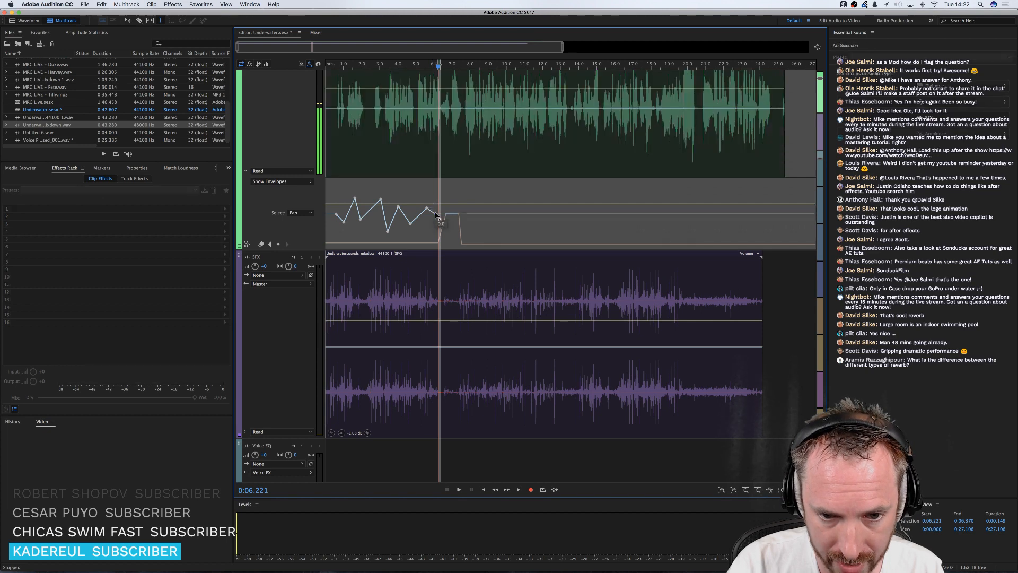
pyautogui.click(332, 186)
pyautogui.press('space')
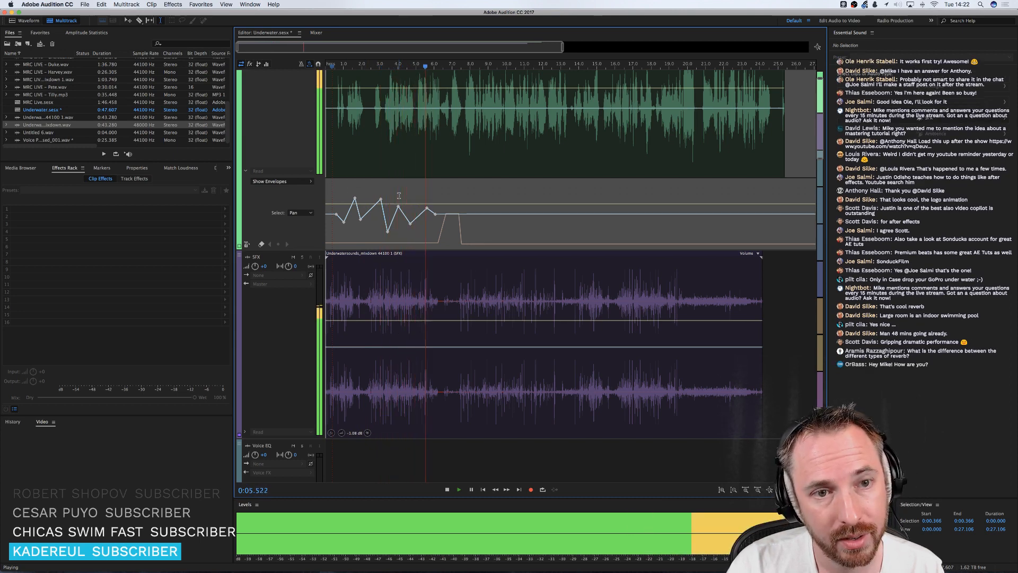
pyautogui.press('space')
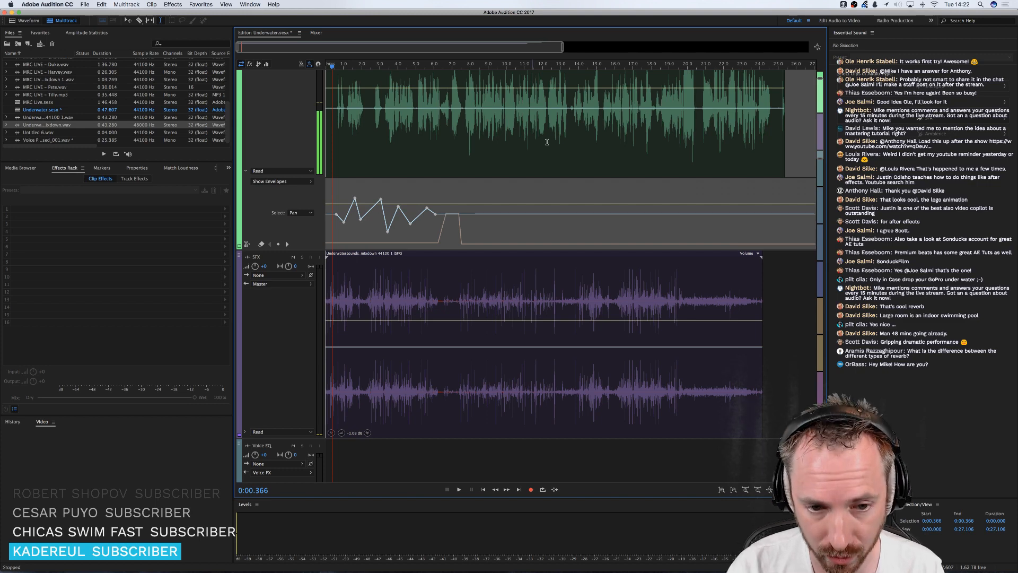
# - Replace the voice track's Pitch Shifter in rack slot 7 with a Phaser and load its Underwater preset
pyautogui.click(329, 193)
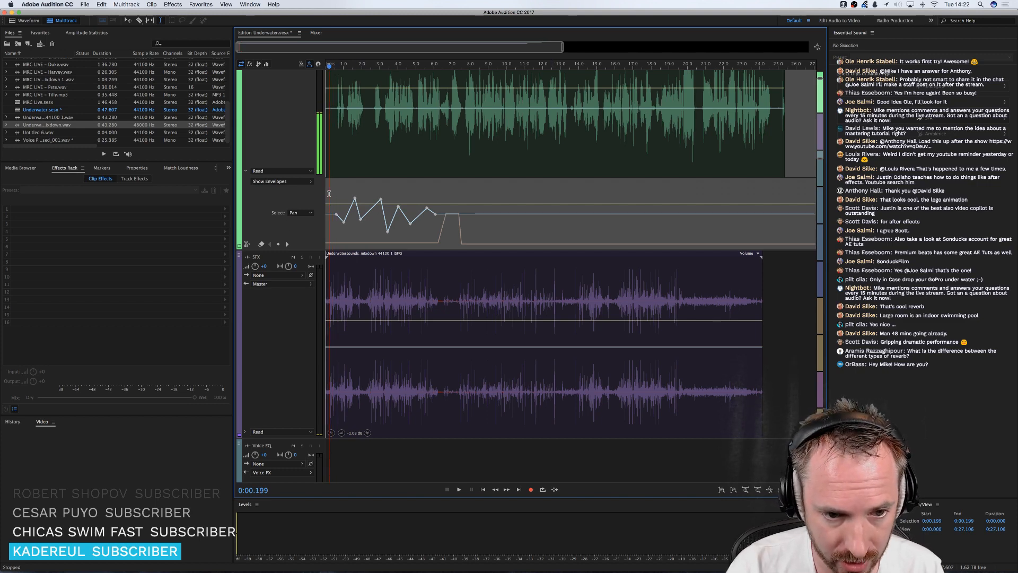
pyautogui.click(333, 142)
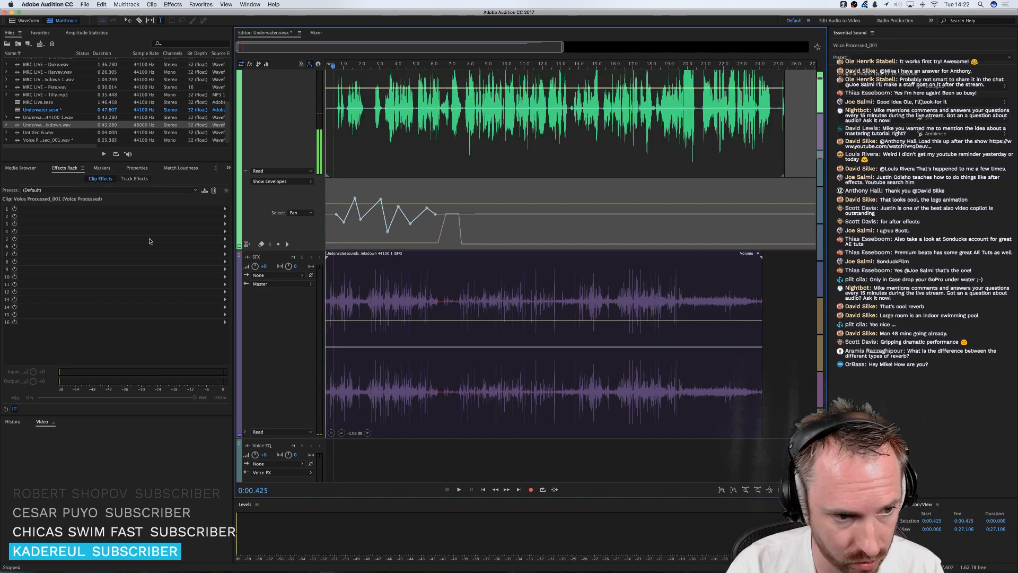
pyautogui.click(134, 178)
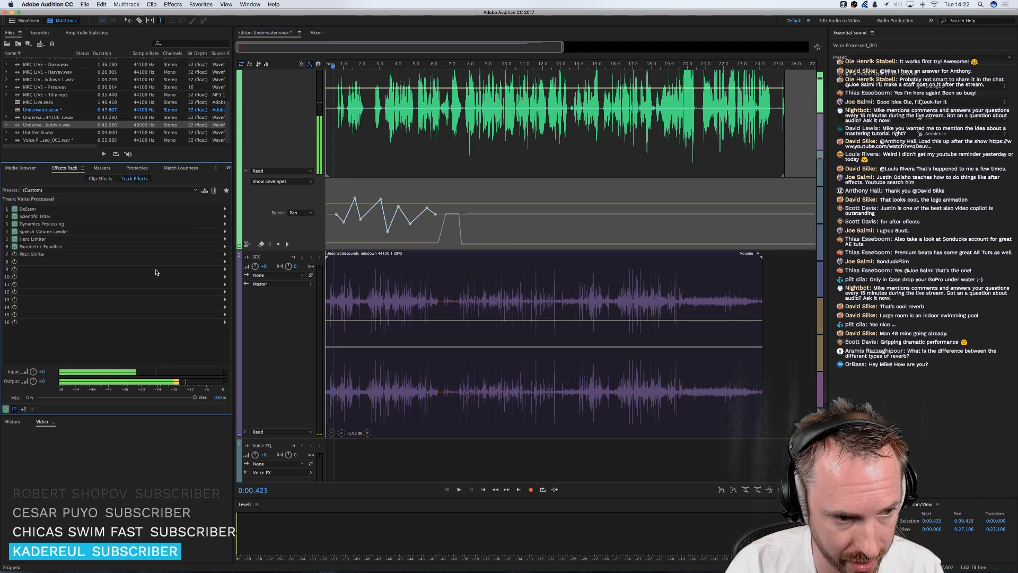
pyautogui.click(225, 255)
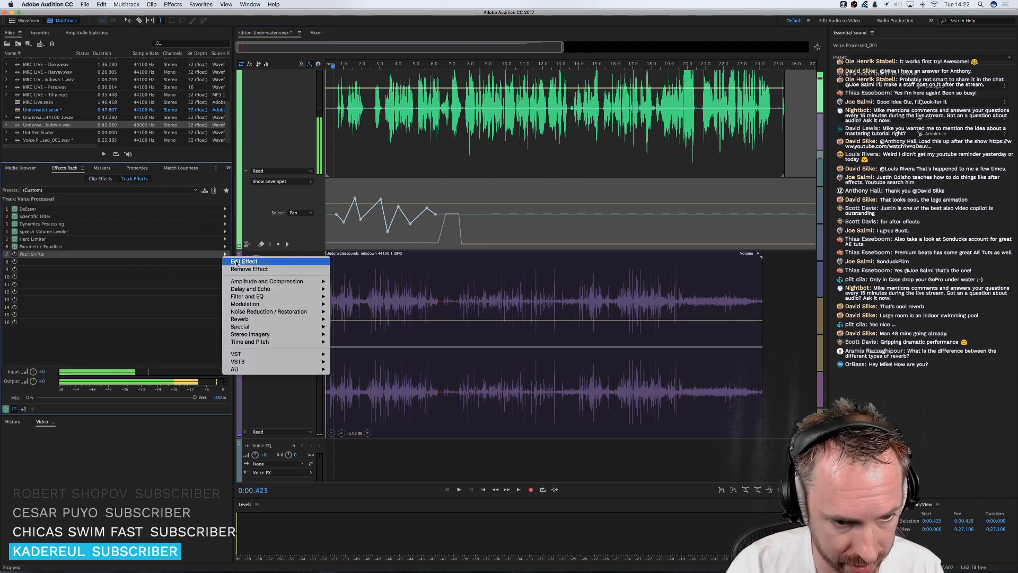
pyautogui.moveTo(279, 305)
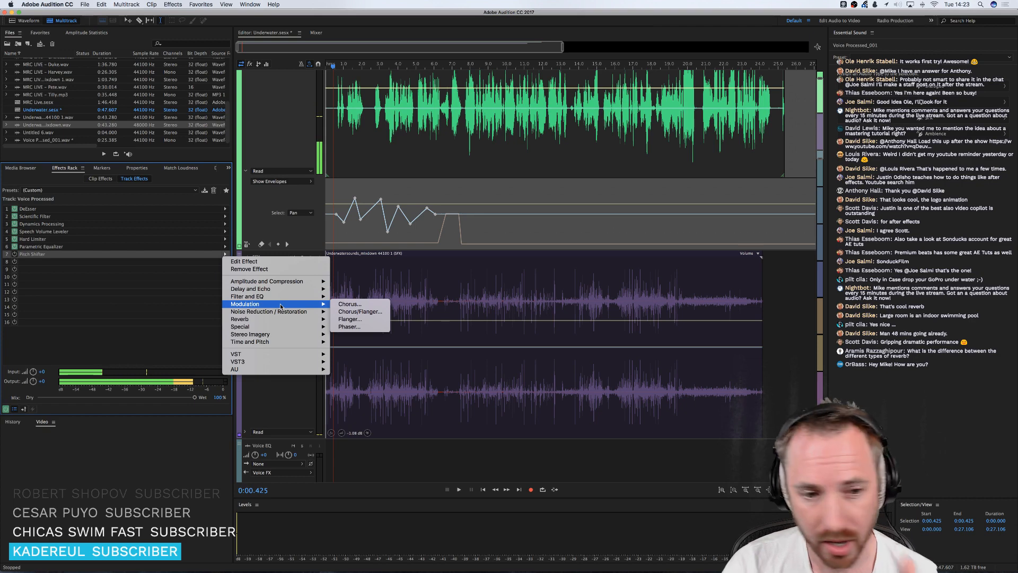
pyautogui.click(349, 327)
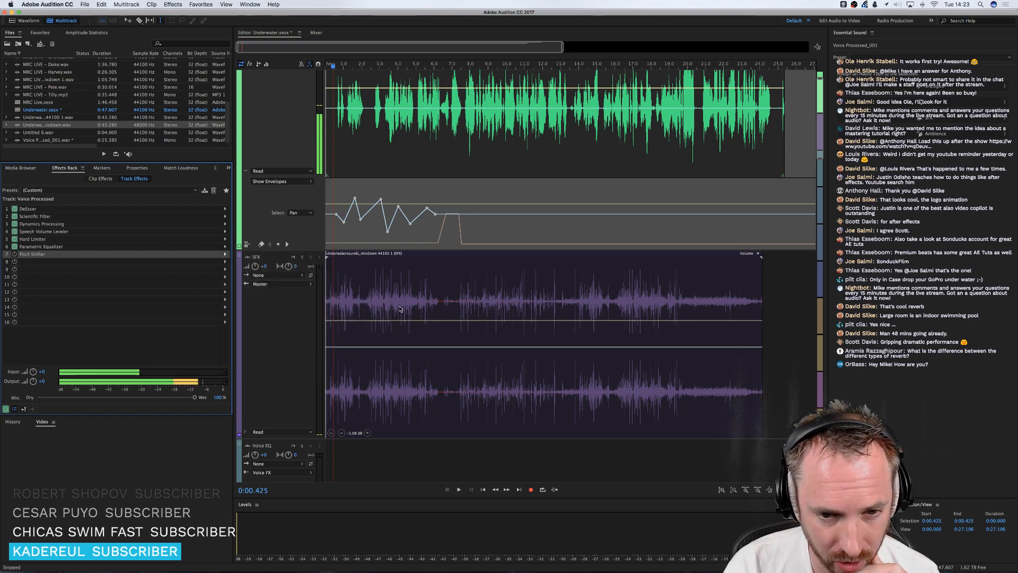
pyautogui.click(481, 222)
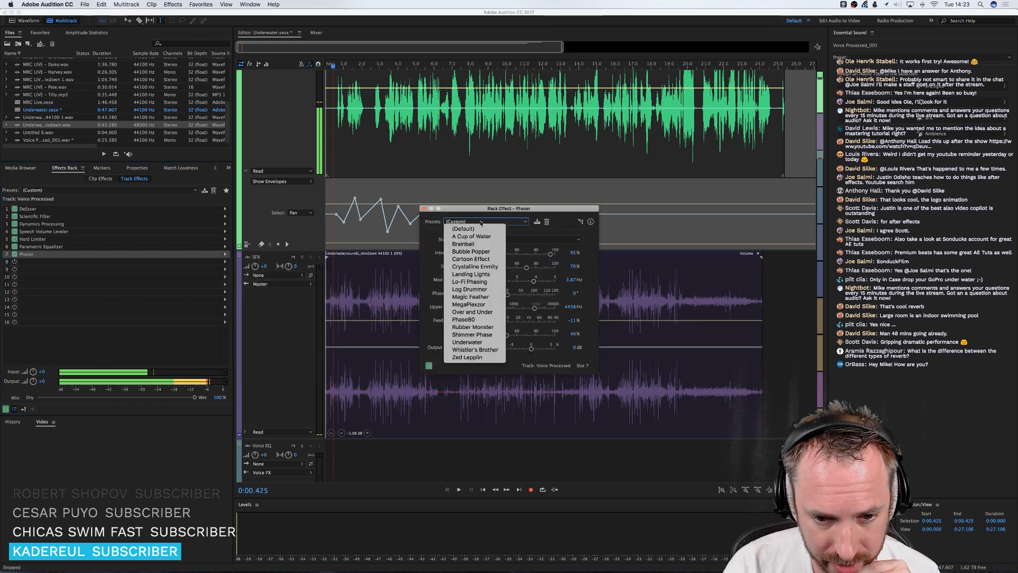
pyautogui.click(483, 344)
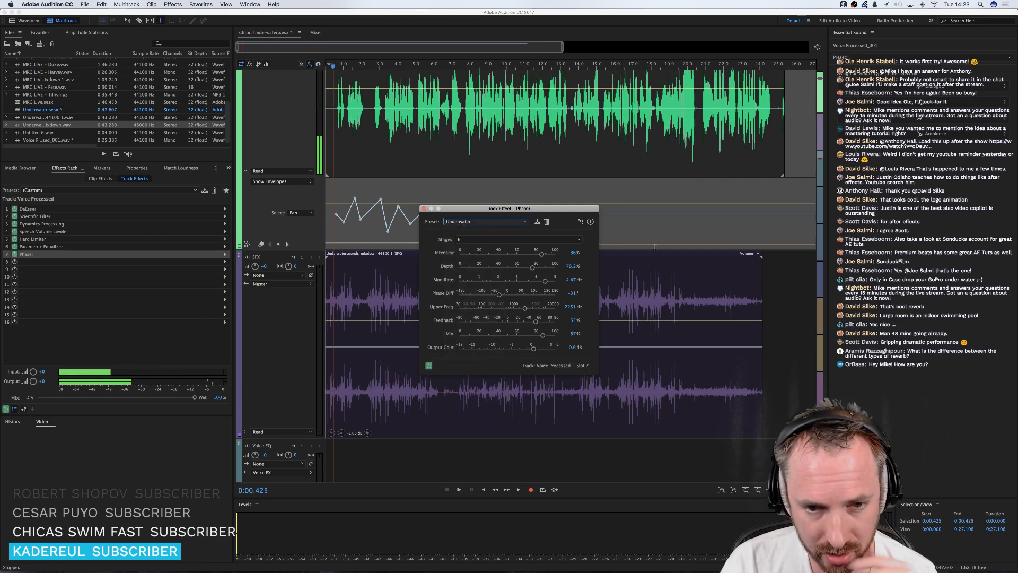
# - Solo the voice track, disarm its recording, and audition the phaser from the start and again from about 20.7 s
pyautogui.scroll(2, 379, 158)
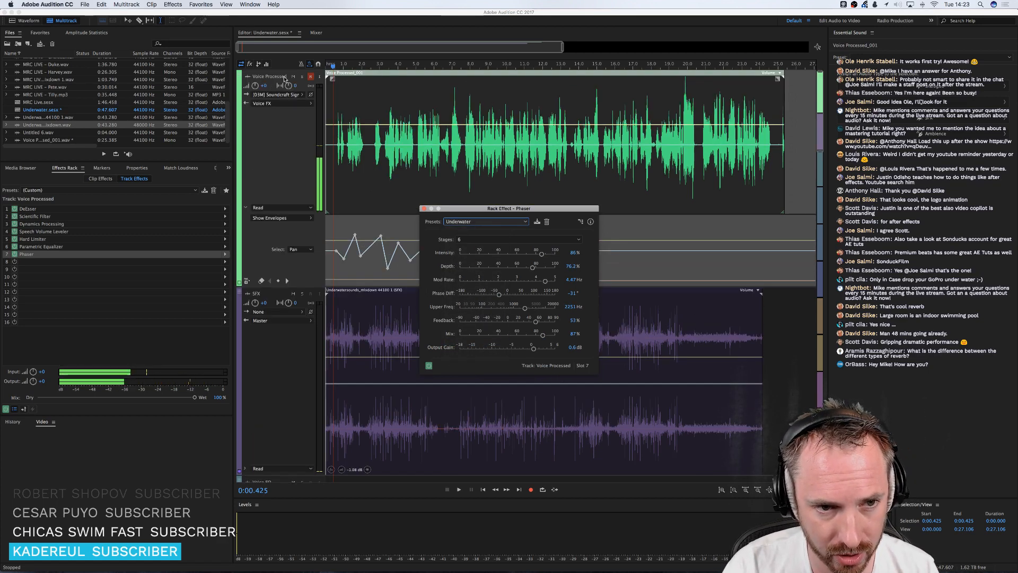
pyautogui.click(302, 76)
pyautogui.click(311, 77)
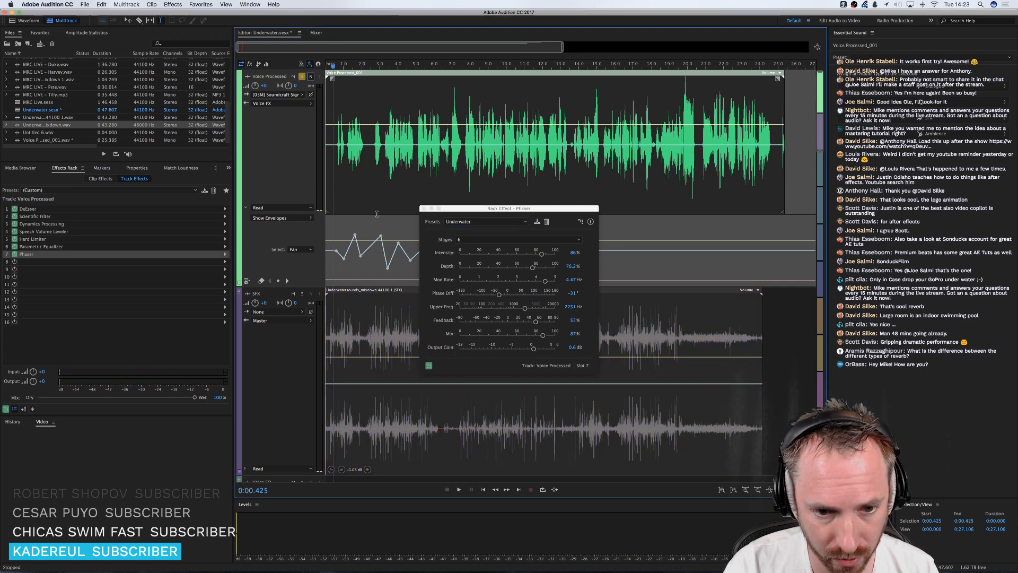
pyautogui.press('space')
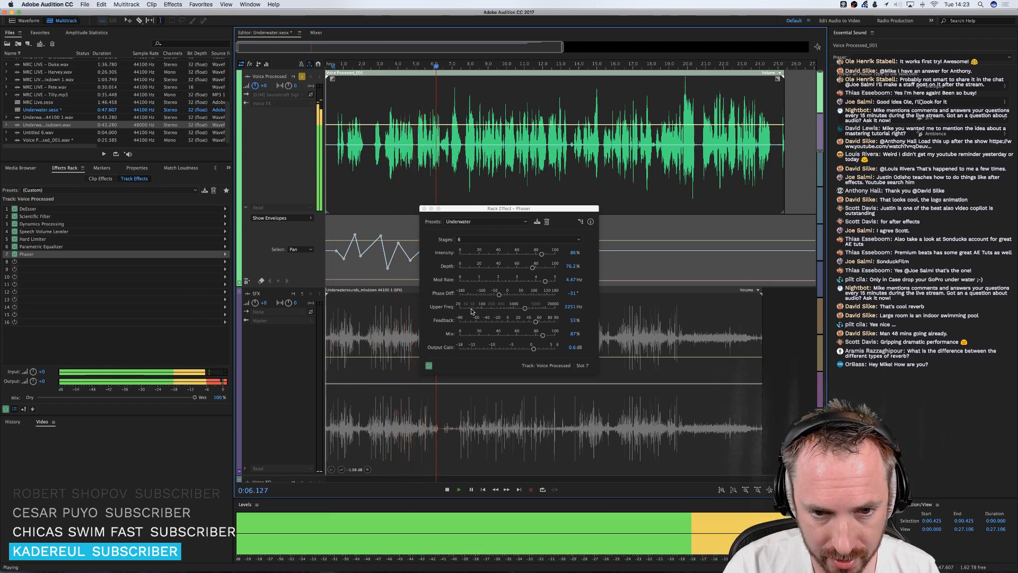
pyautogui.press('space')
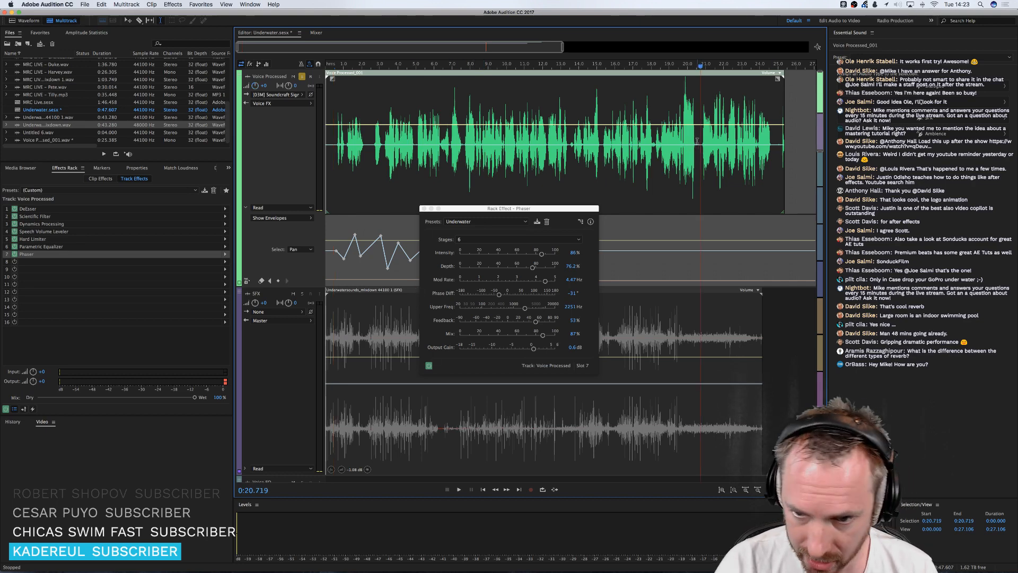
pyautogui.press('space')
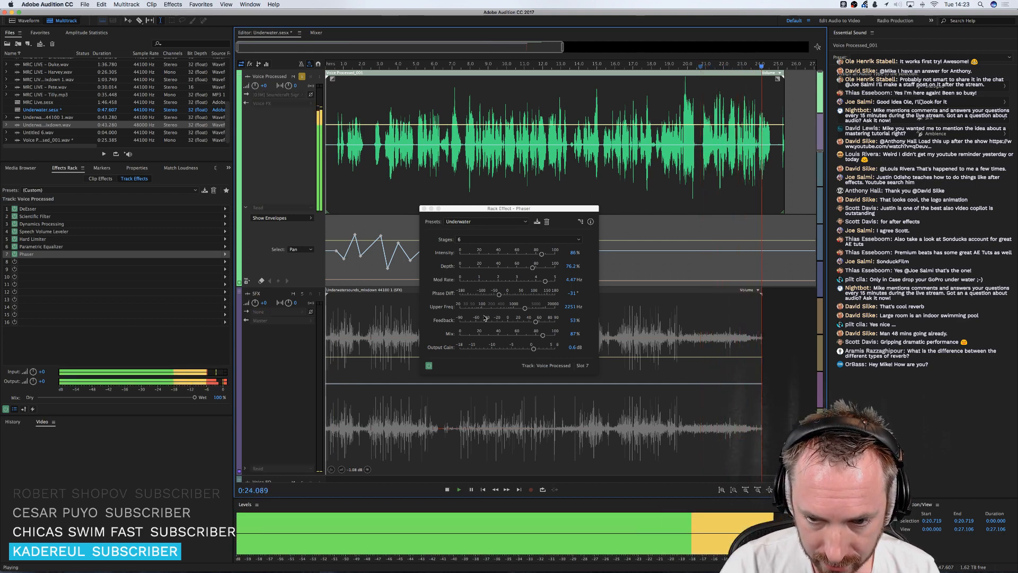
pyautogui.press('space')
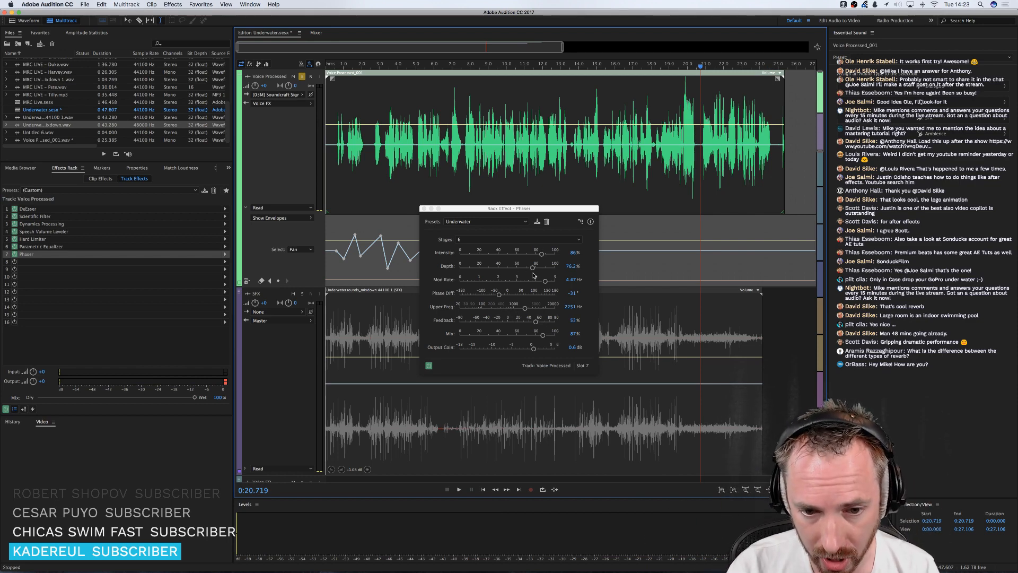
# - Lower the Phaser's Mod Rate to 3.73 Hz while playing from about 20.7 s
pyautogui.press('space')
pyautogui.moveTo(545, 282); pyautogui.dragTo(521, 284)
pyautogui.moveTo(525, 282); pyautogui.dragTo(531, 281)
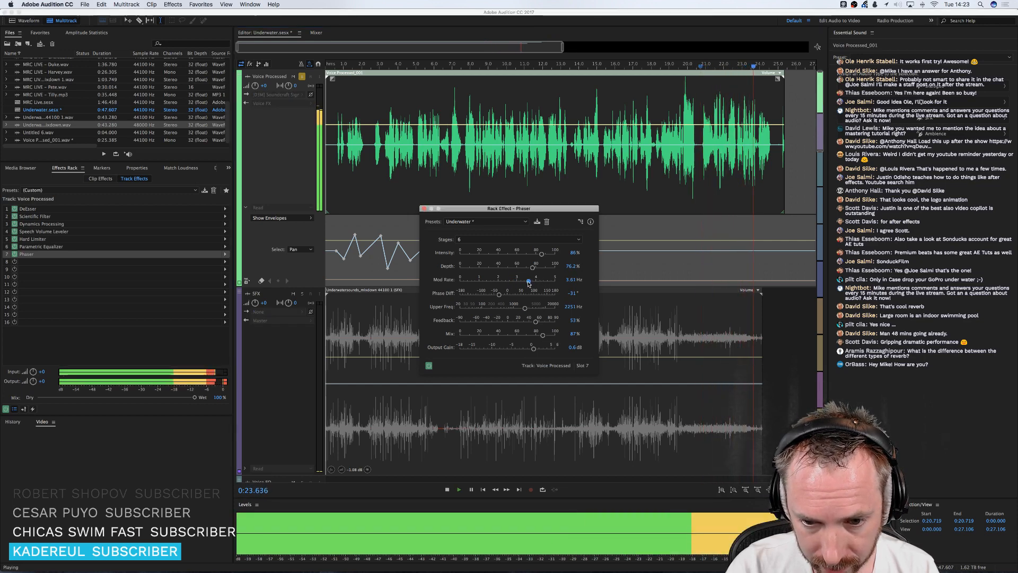
pyautogui.press('space')
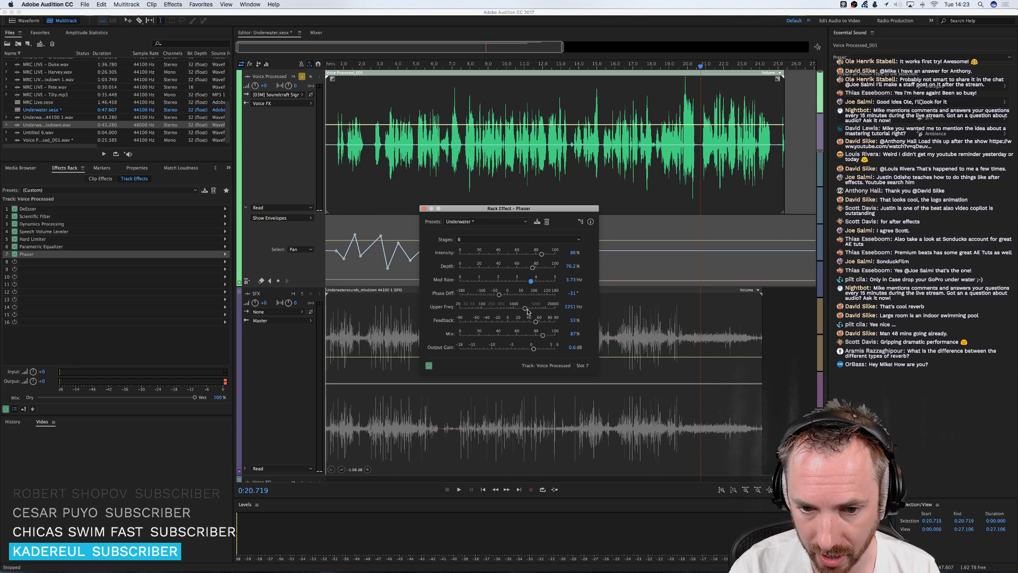
# - Reduce the Phaser's Upper Freq to about 1800 Hz during playback and close the effect window
pyautogui.press('space')
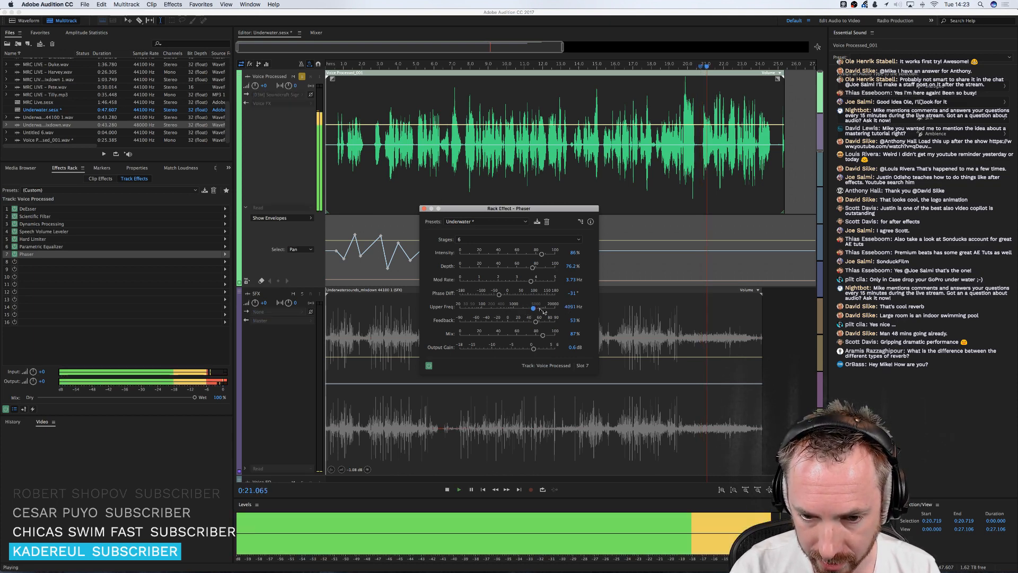
pyautogui.moveTo(525, 310)
pyautogui.mouseDown()
pyautogui.moveTo(552, 311)
pyautogui.moveTo(505, 310)
pyautogui.moveTo(526, 312)
pyautogui.mouseUp()
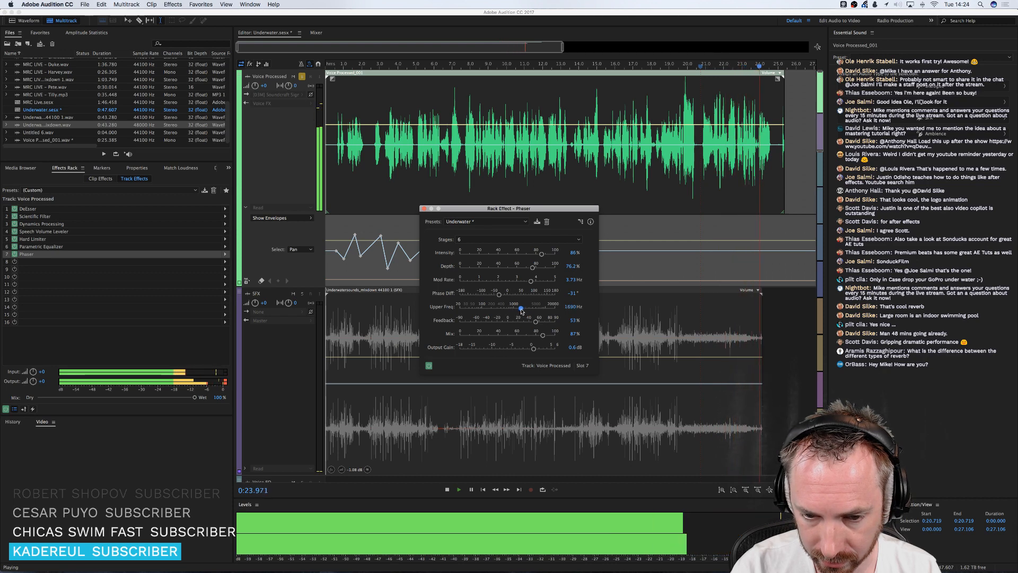
pyautogui.press('space')
pyautogui.click(424, 209)
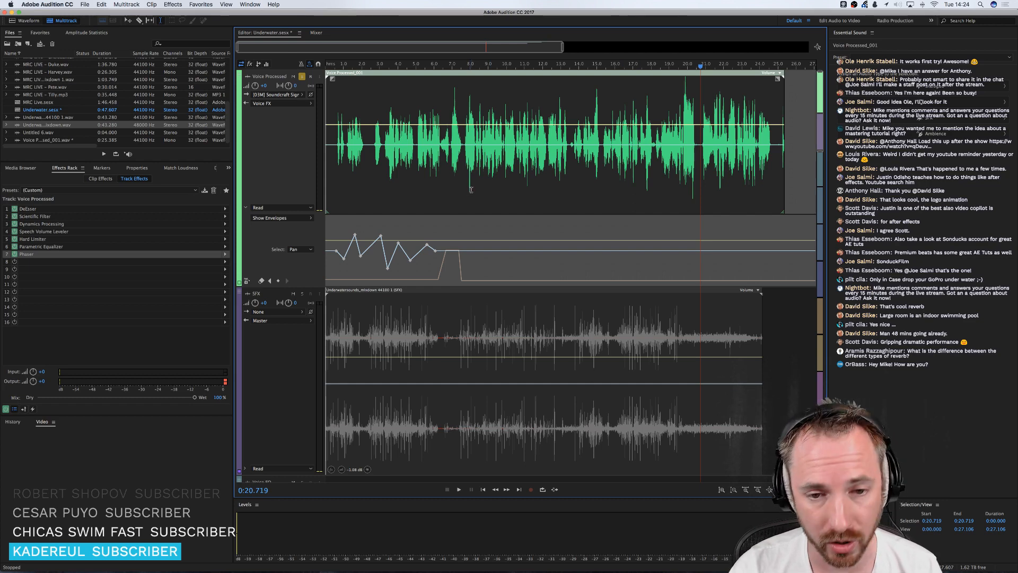
# - Solo both the voice and SFX tracks and play them together from about 0.5 s
pyautogui.click(302, 77)
pyautogui.click(335, 177)
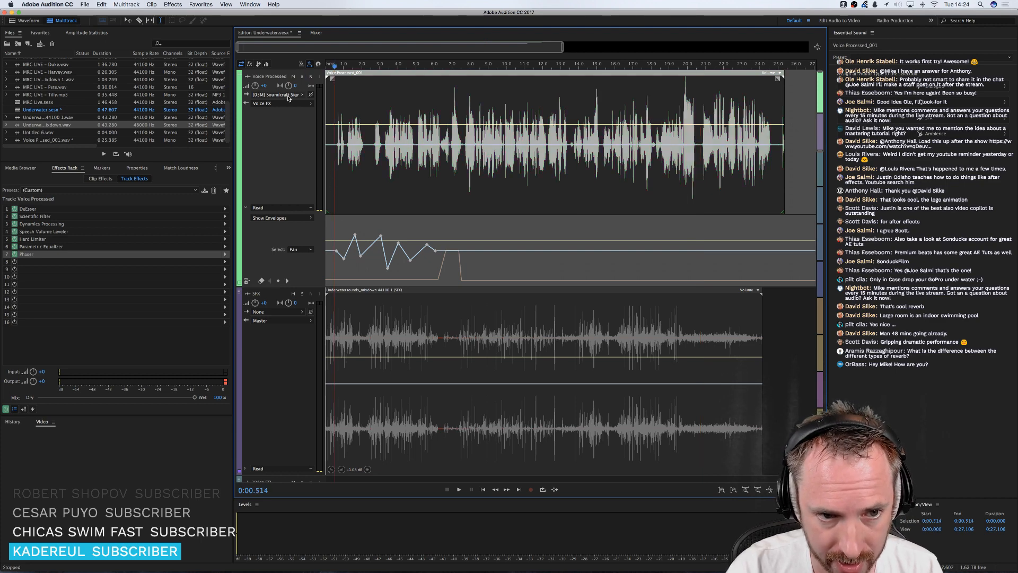
pyautogui.click(302, 77)
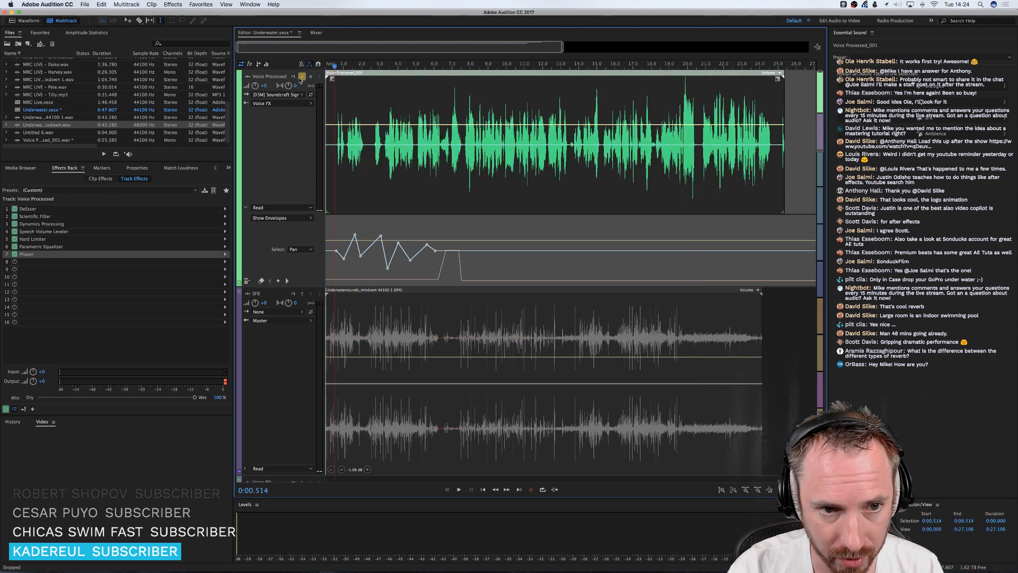
pyautogui.click(302, 77)
pyautogui.scroll(-5, 365, 201)
pyautogui.scroll(5, 365, 201)
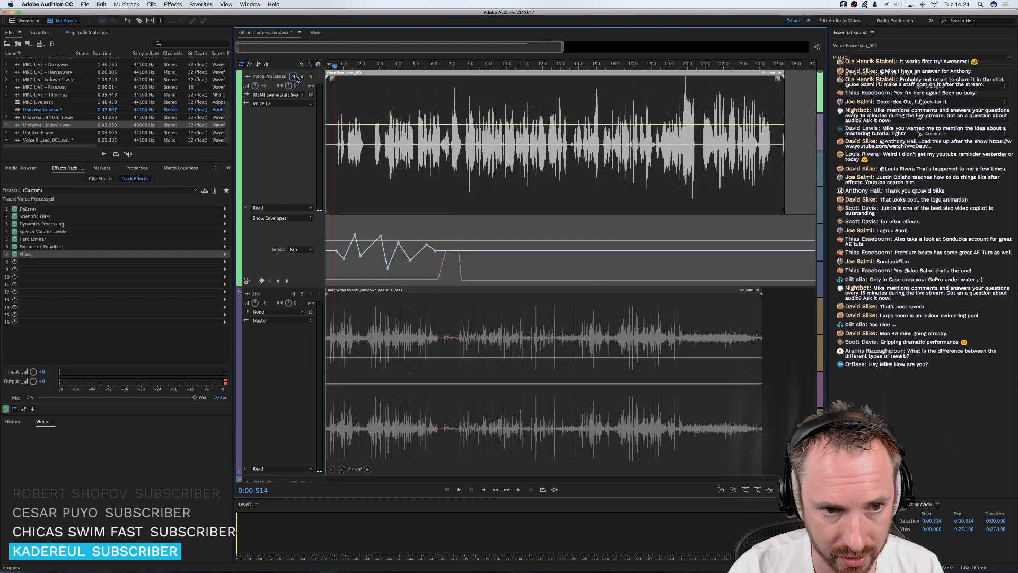
pyautogui.click(300, 76)
pyautogui.click(301, 295)
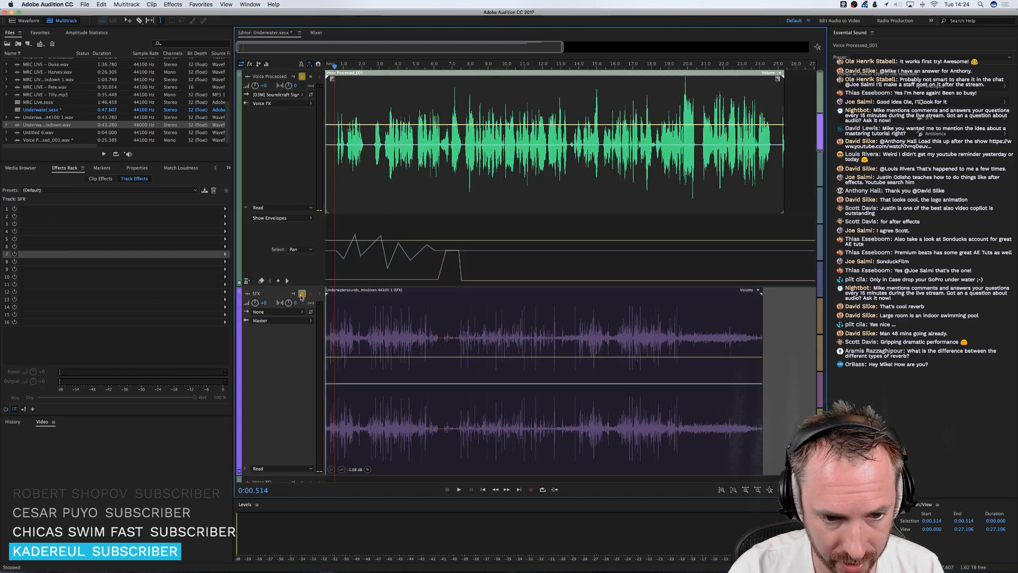
pyautogui.press('space')
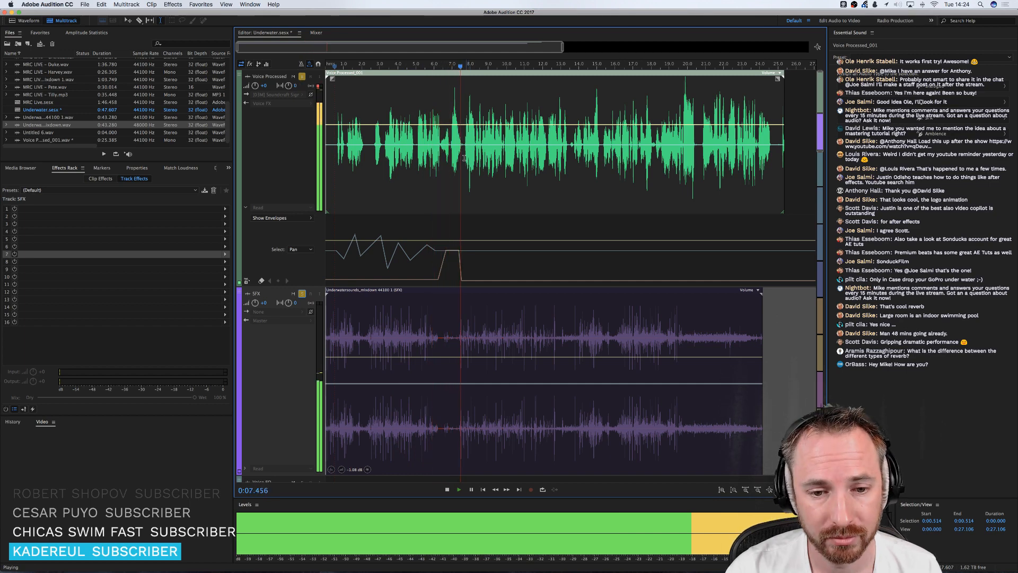
pyautogui.press('space')
# - Place the playhead at about 6.35 s, show the voice track's Phaser Mix envelope, and check the Phaser's Mix setting
pyautogui.click(440, 168)
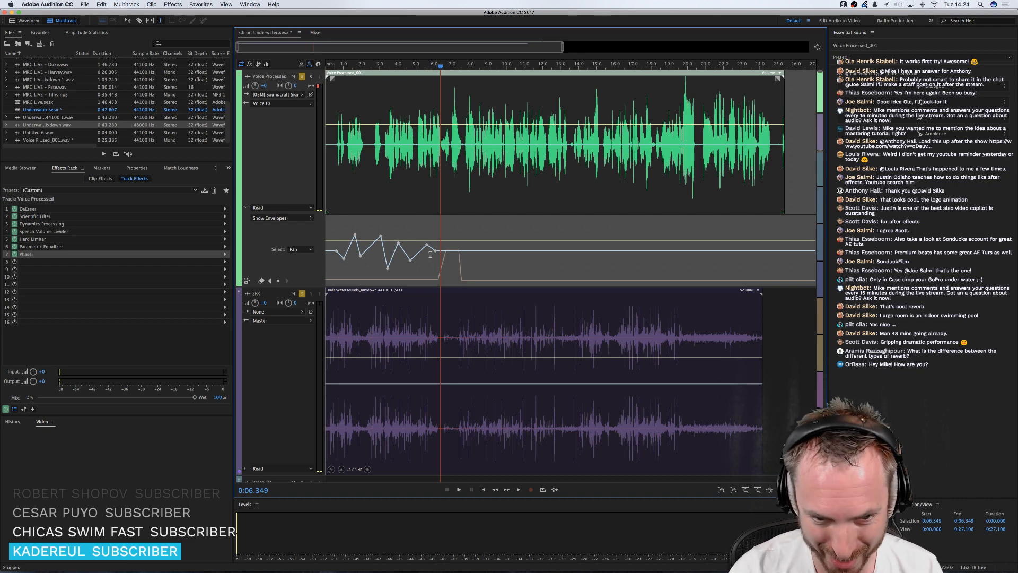
pyautogui.click(295, 219)
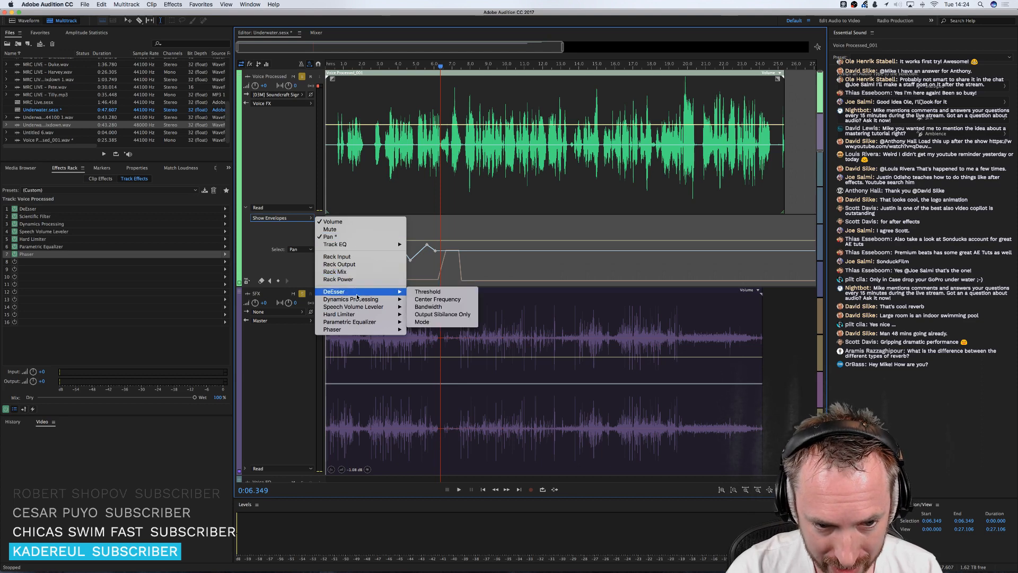
pyautogui.moveTo(371, 330)
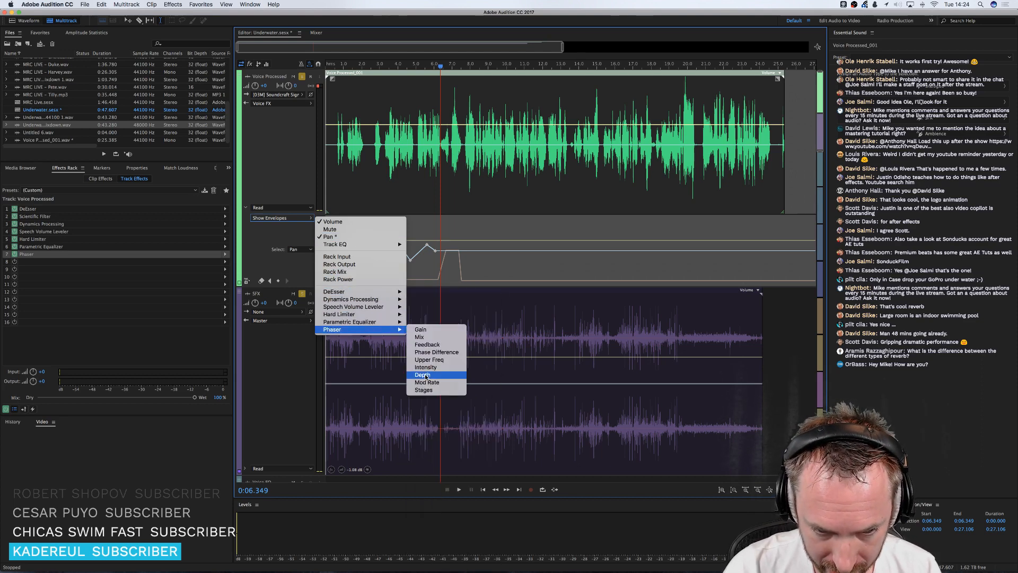
pyautogui.click(420, 336)
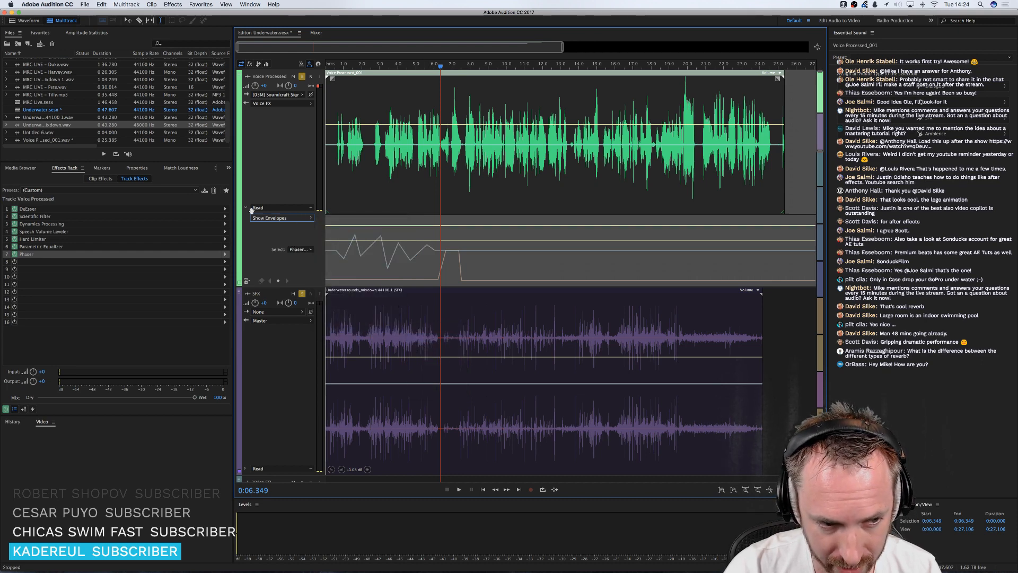
pyautogui.doubleClick(79, 255)
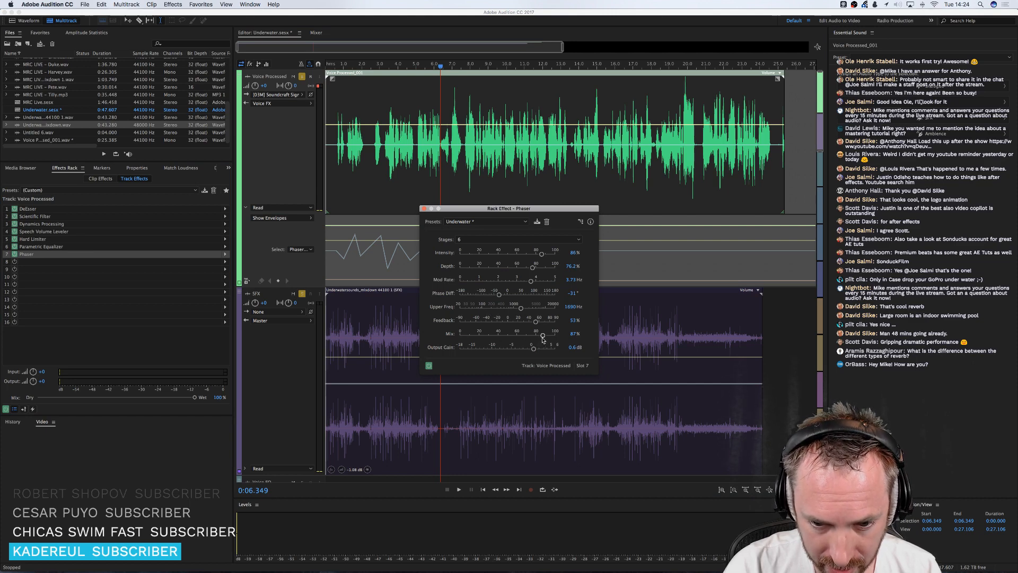
pyautogui.click(423, 209)
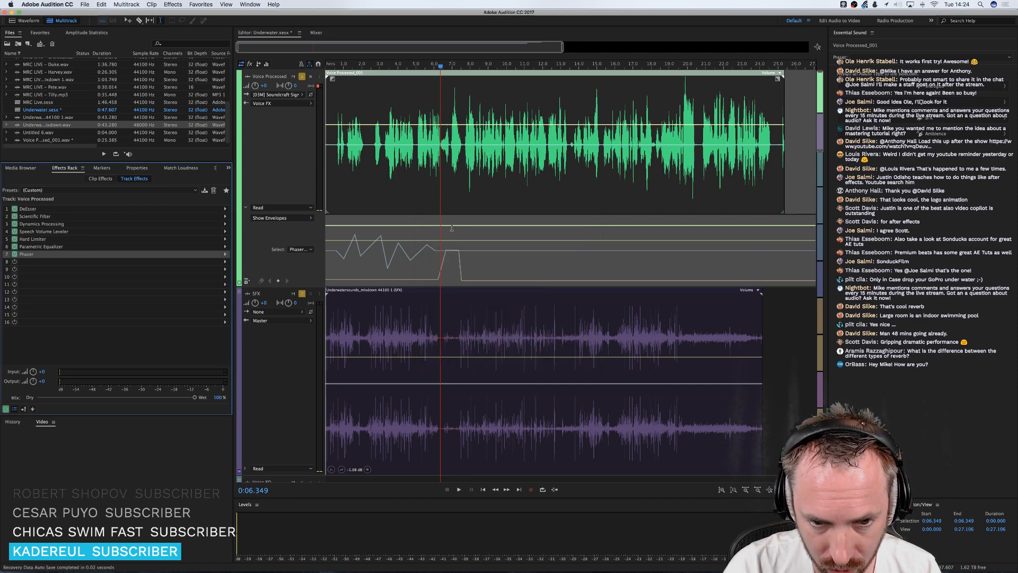
# - Add keyframes to the Phaser Mix envelope so it dips to its minimum between about 6.3 s and 7.8 s
pyautogui.click(438, 225)
pyautogui.click(468, 226)
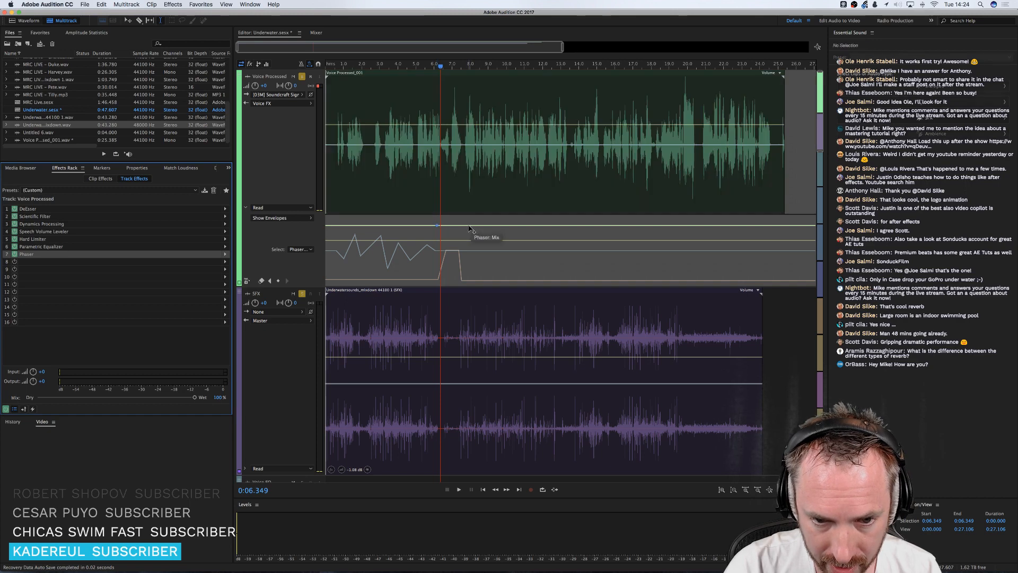
pyautogui.moveTo(440, 226); pyautogui.dragTo(440, 293)
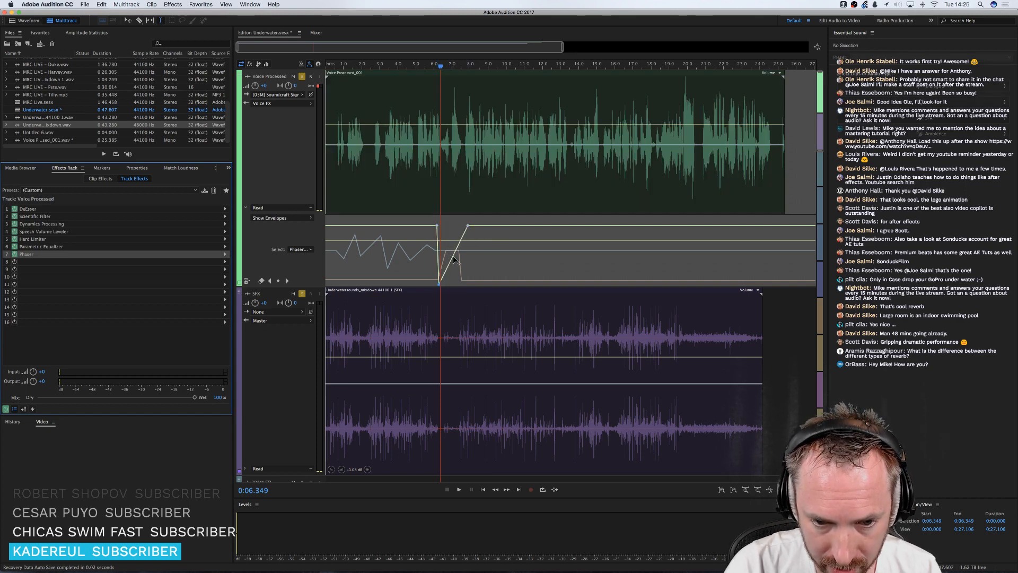
pyautogui.moveTo(453, 258); pyautogui.dragTo(464, 284)
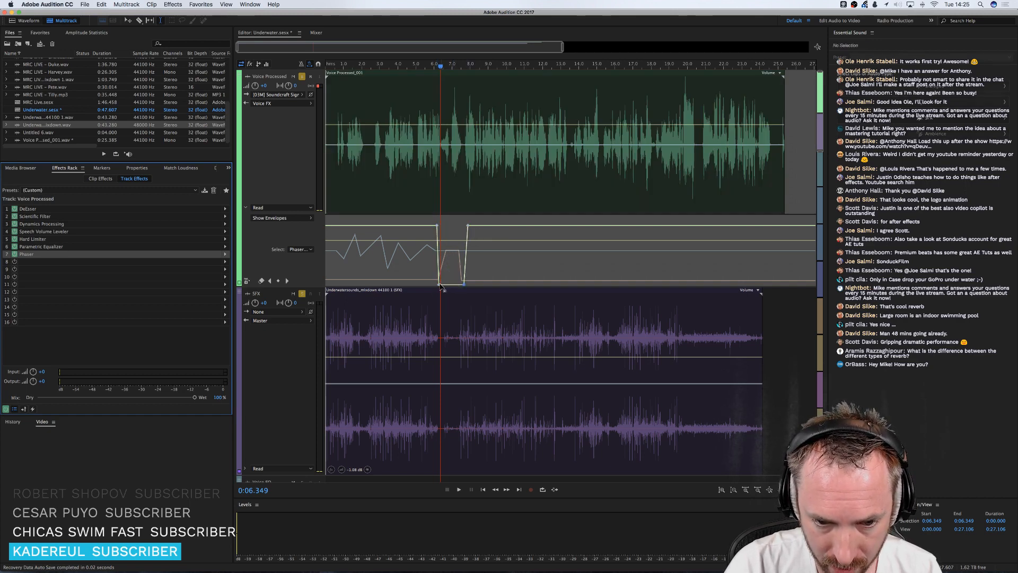
# - Play the session from about 4.98 s to hear the Phaser Mix dip
pyautogui.click(416, 183)
pyautogui.press('space')
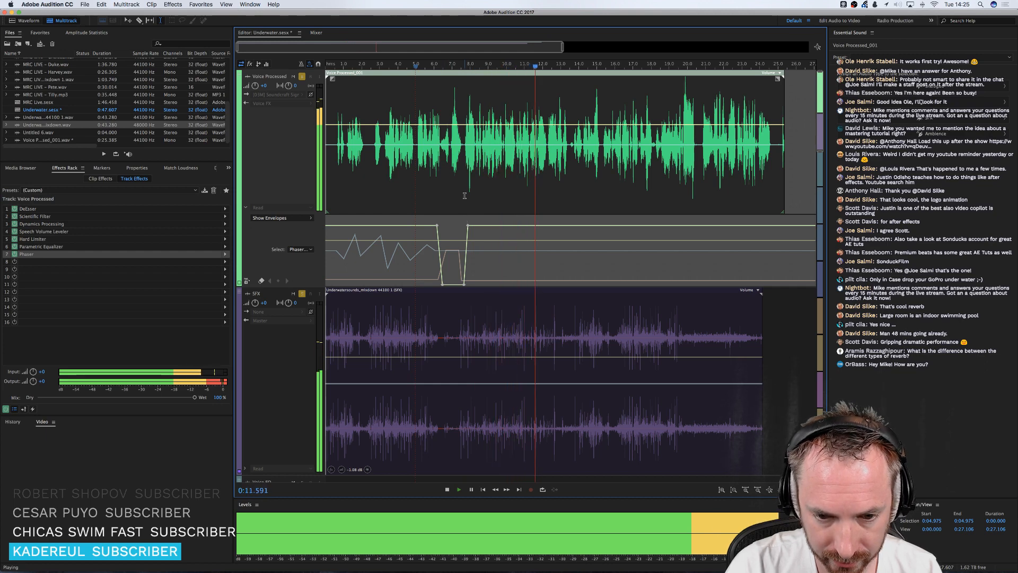
pyautogui.press('space')
# - Switch to Chrome and bring the water-splash audio file onto the Voice EQ track at about 6.2 s
pyautogui.scroll(-3, 464, 198)
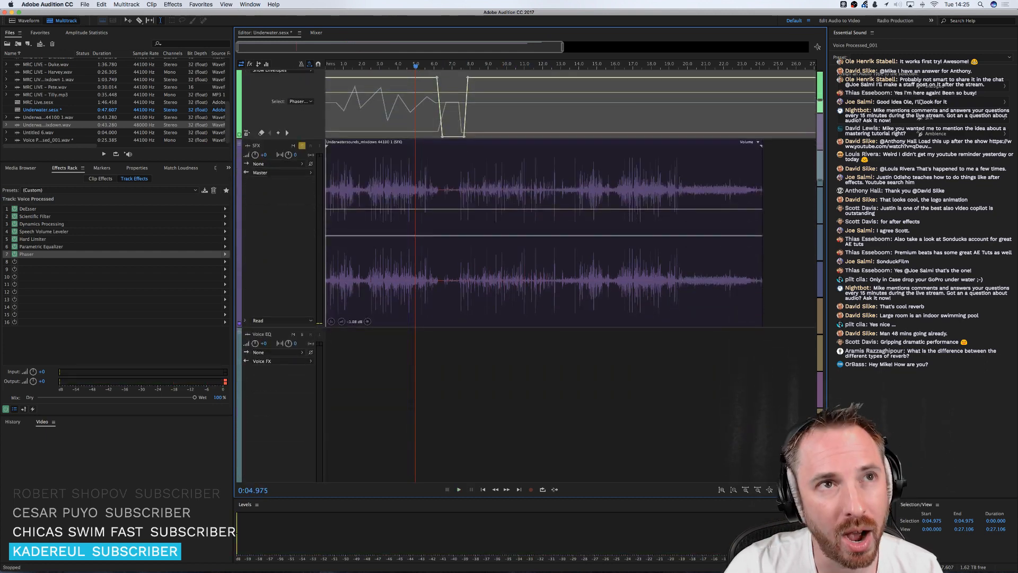
pyautogui.press('super+Tab')
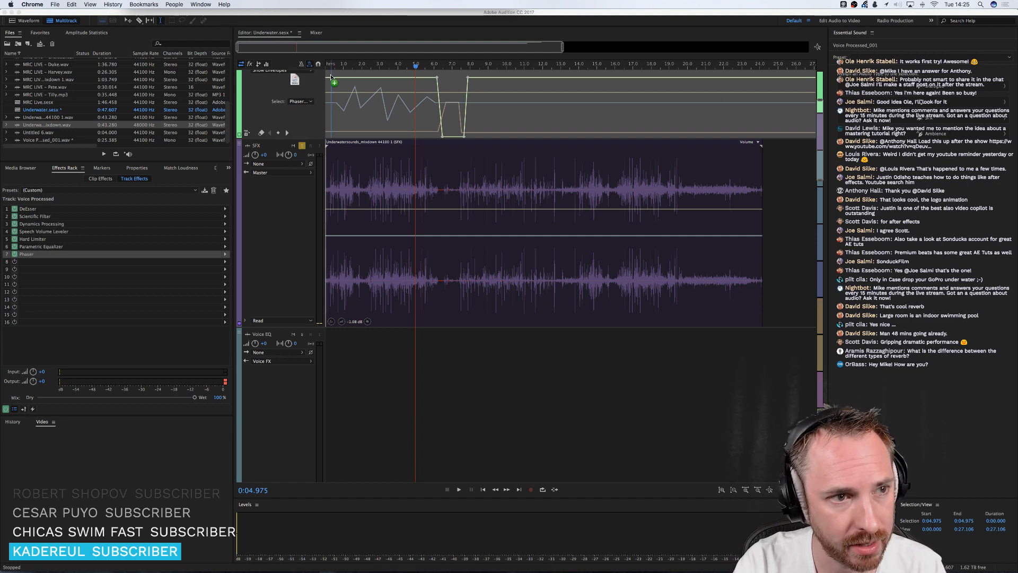
pyautogui.moveTo(330, 78); pyautogui.dragTo(436, 362)
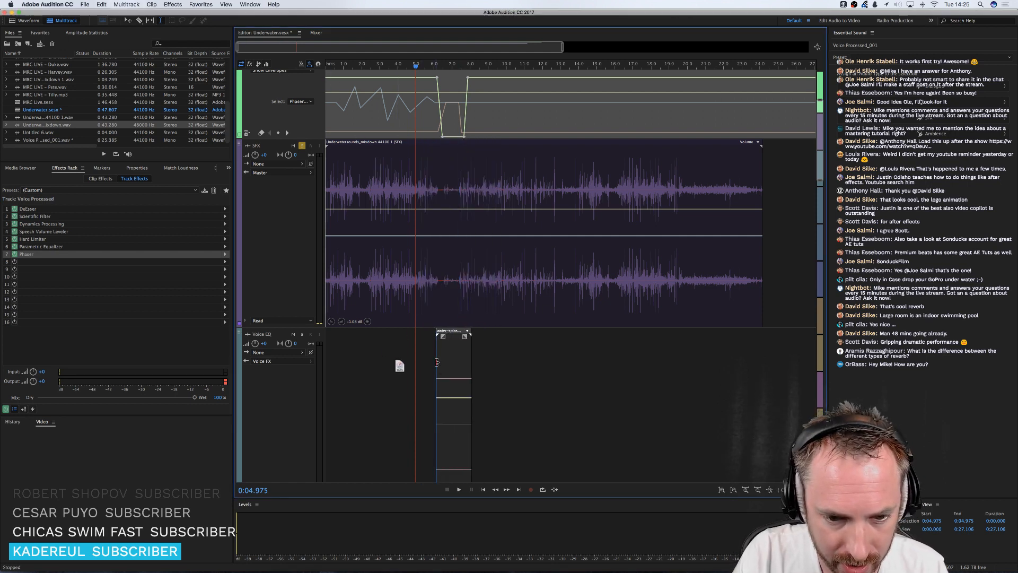
pyautogui.click(426, 361)
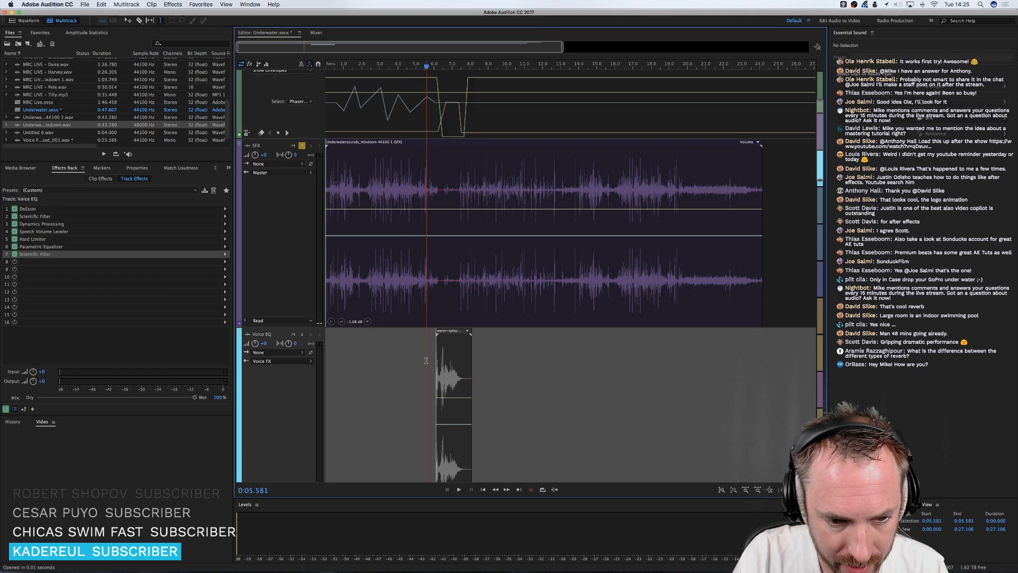
# - Reorder the empty SFX track to sit above Voice EQ and move the water-splash clip onto it at about 4 s
pyautogui.scroll(-1, 422, 361)
pyautogui.scroll(-10, 421, 361)
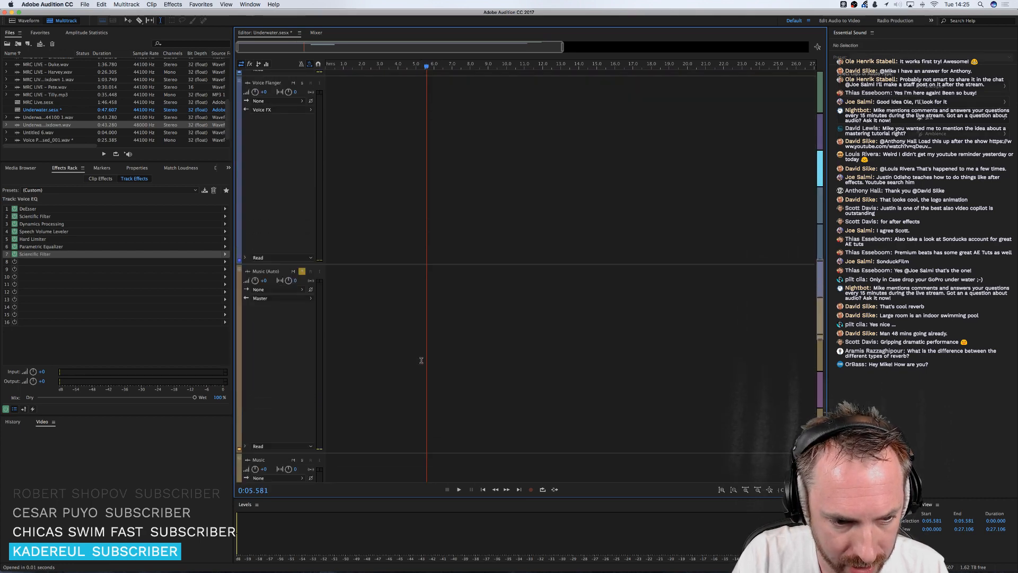
pyautogui.scroll(1, 357, 333)
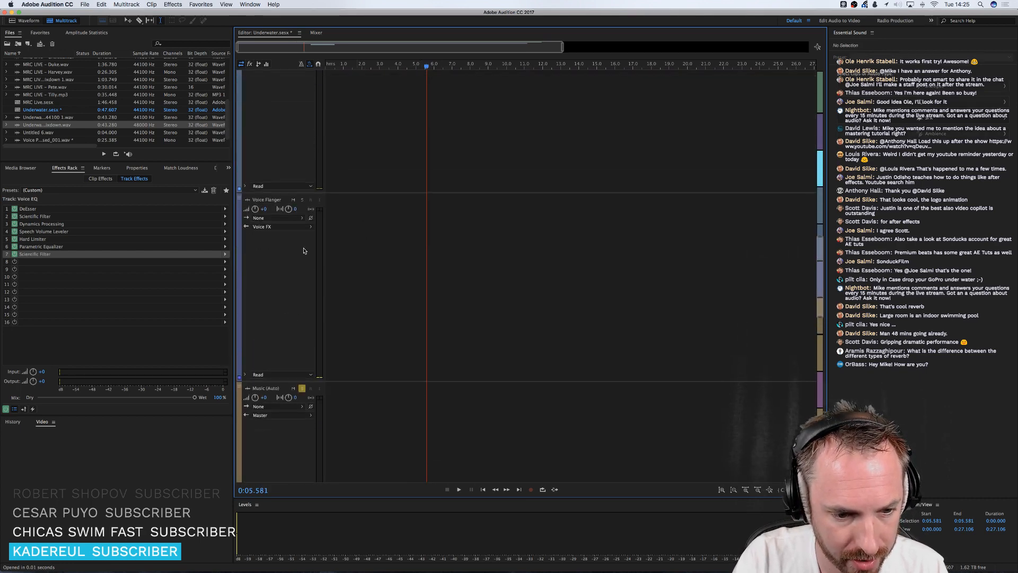
pyautogui.scroll(-10, 304, 251)
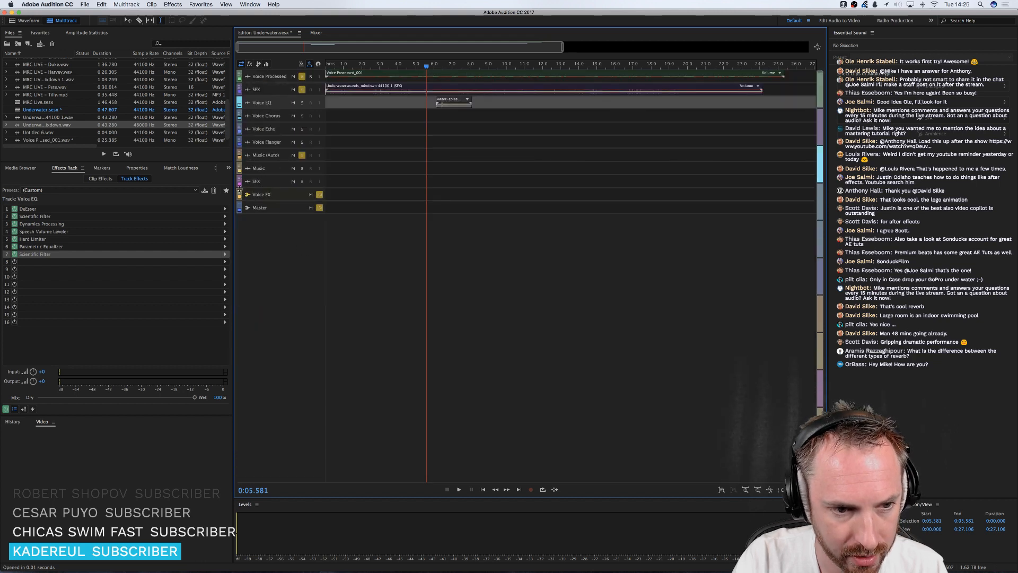
pyautogui.moveTo(240, 179); pyautogui.dragTo(238, 102)
pyautogui.moveTo(451, 113); pyautogui.dragTo(407, 108)
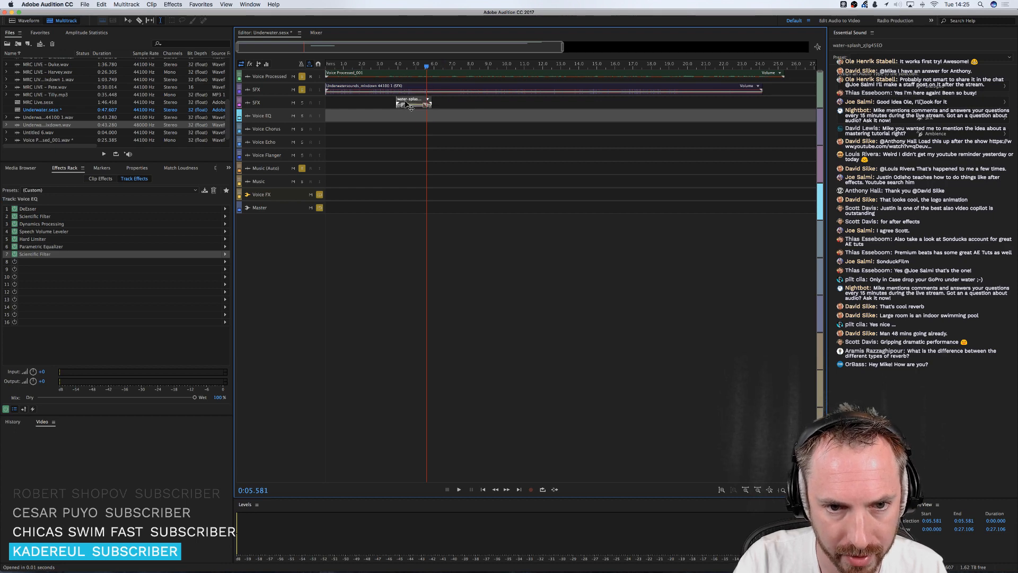
# - Turn off solo on the Music (Auto) track and the first SFX track
pyautogui.scroll(10, 276, 108)
pyautogui.scroll(-10, 275, 108)
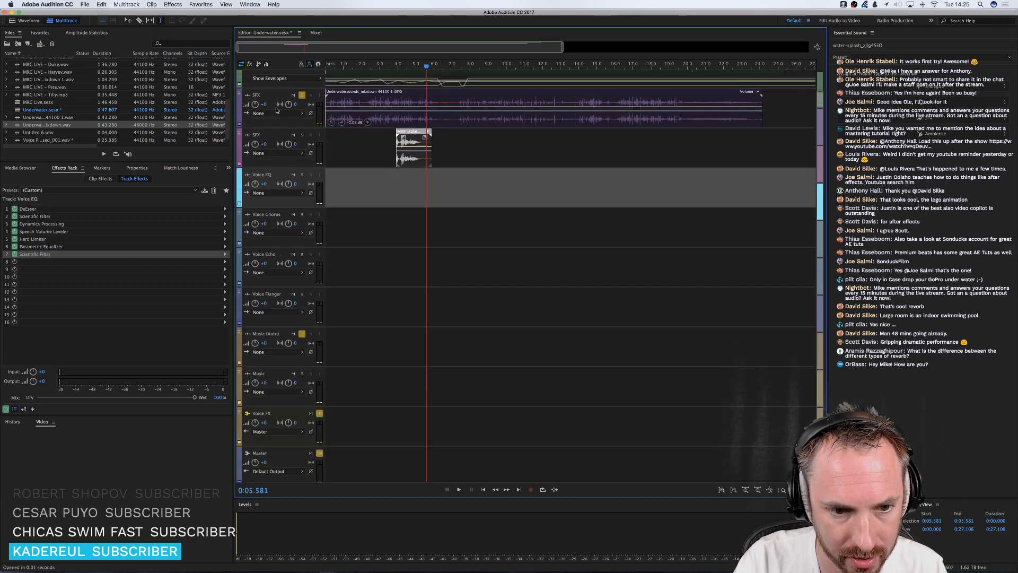
pyautogui.scroll(1, 285, 121)
pyautogui.click(303, 177)
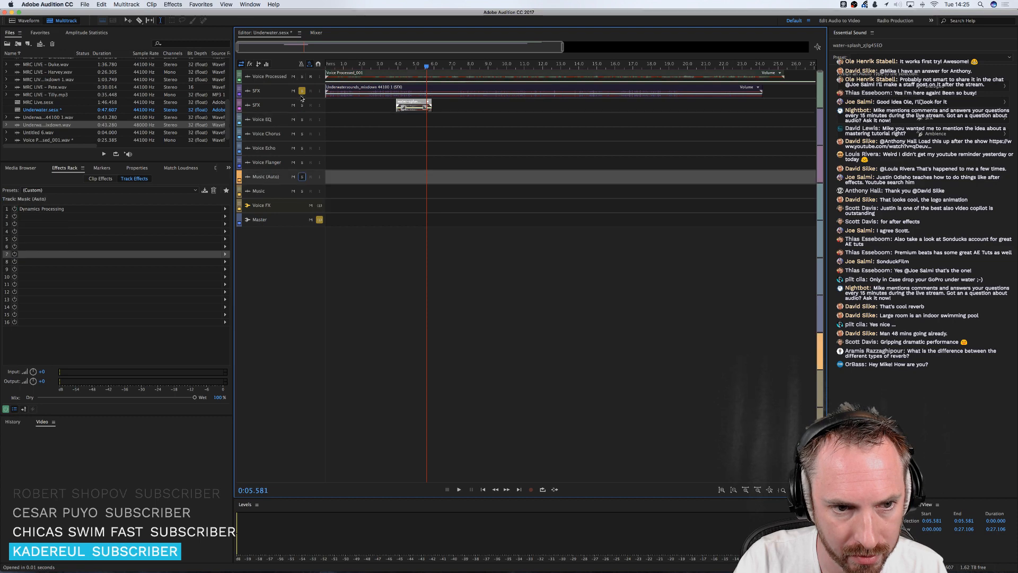
pyautogui.click(302, 92)
# - Move the water-splash clip along the second SFX track so it starts at about 7.4 s
pyautogui.scroll(8, 391, 59)
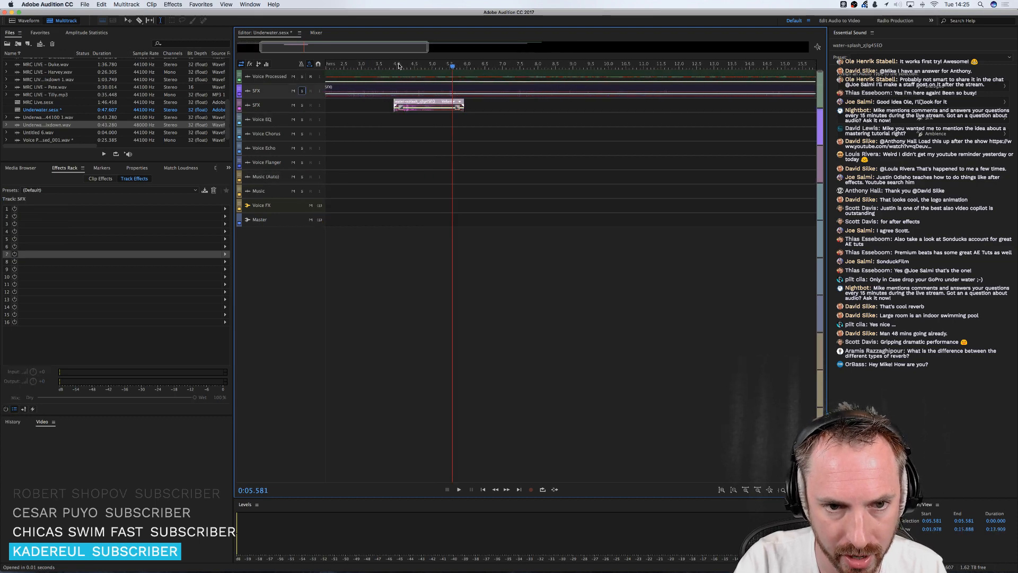
pyautogui.scroll(3, 271, 127)
pyautogui.scroll(3, 271, 127)
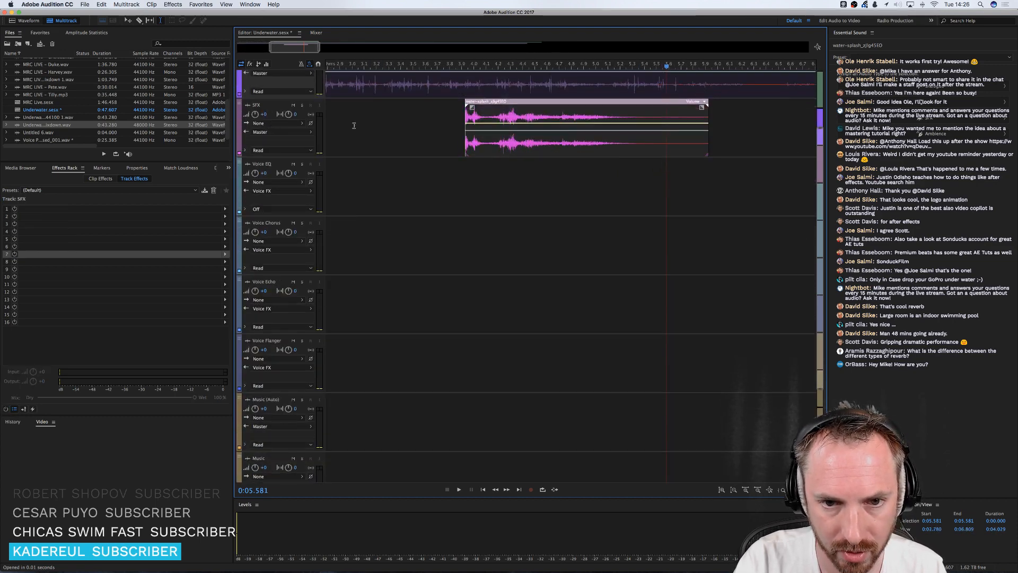
pyautogui.hscroll(-2, 392, 201)
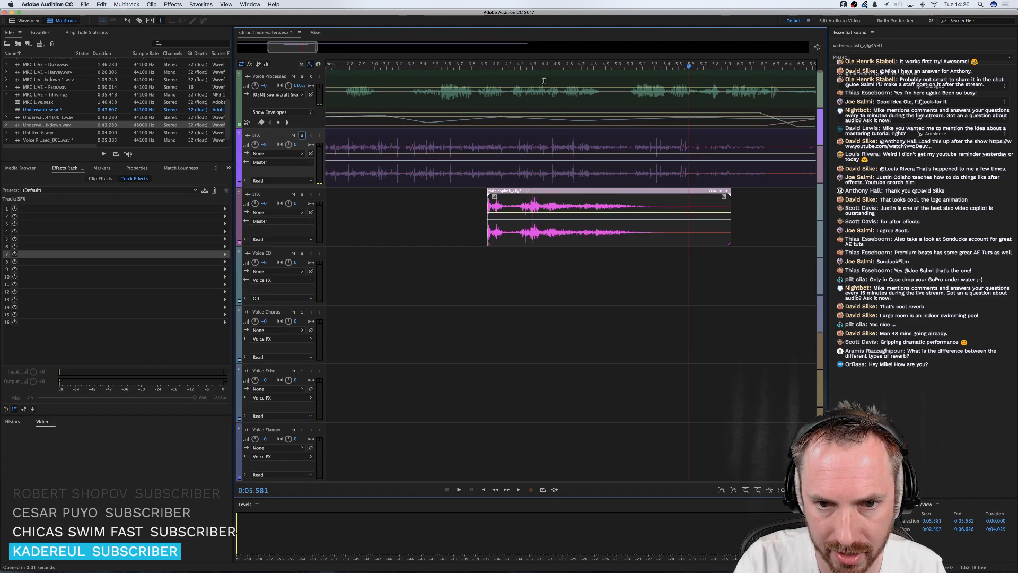
pyautogui.scroll(-4, 528, 61)
pyautogui.moveTo(441, 219); pyautogui.dragTo(566, 220)
# - Play the session repeatedly from 6.857 s to check the timing of the splash clip
pyautogui.click(566, 219)
pyautogui.press('space')
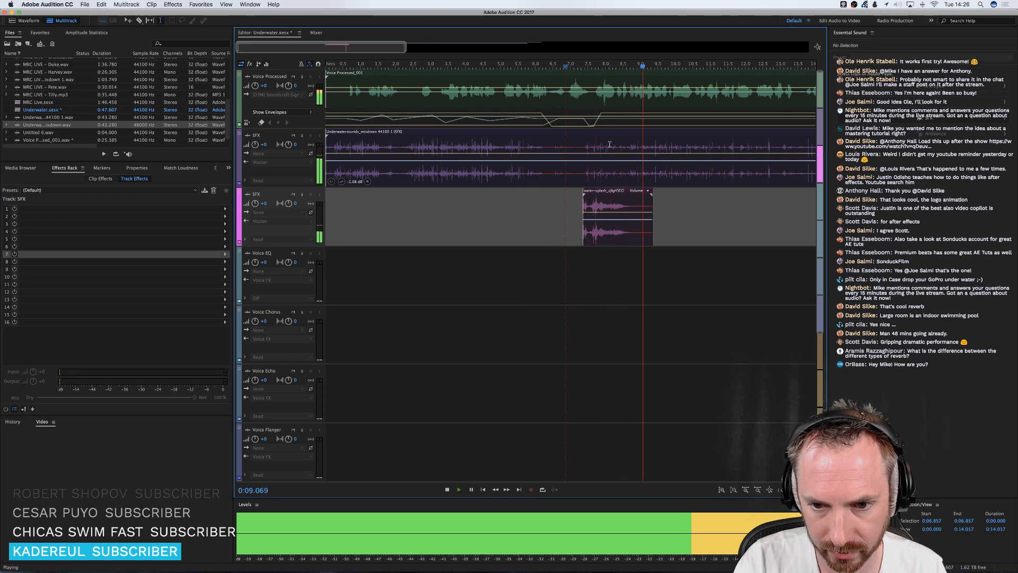
pyautogui.press('space')
pyautogui.press('space')
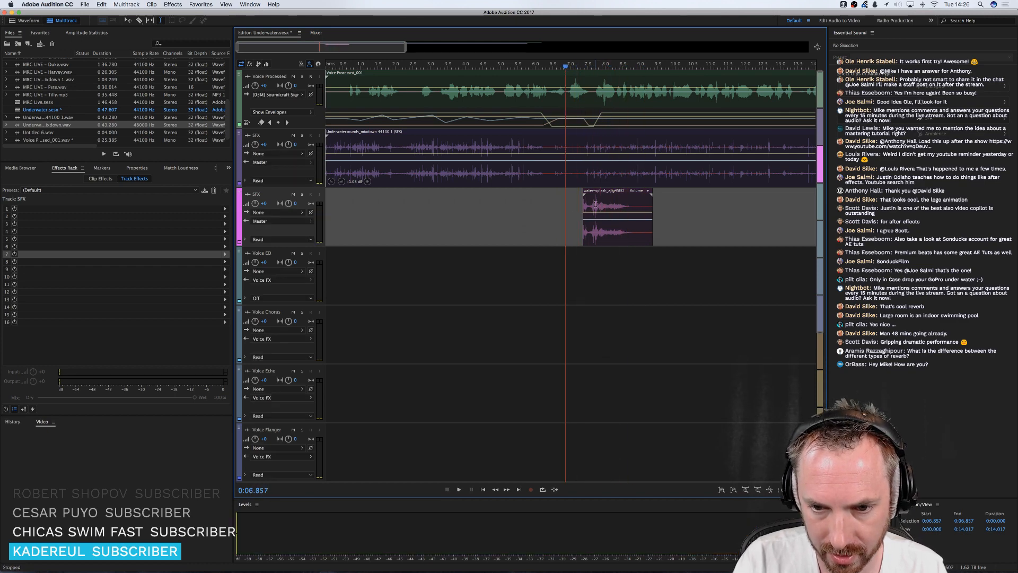
pyautogui.press('space')
pyautogui.press('space')
pyautogui.press('space')
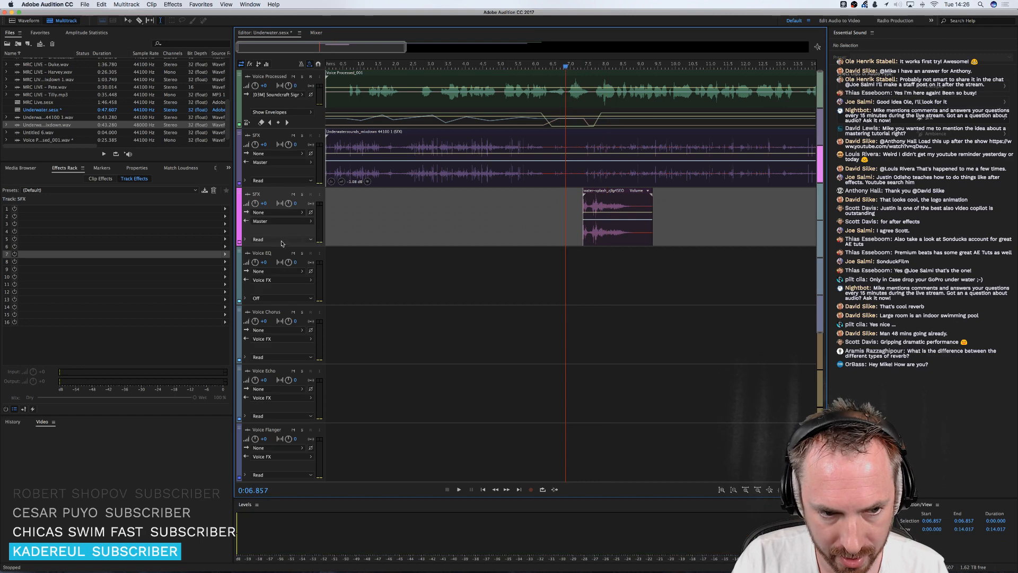
# - Show the splash track's Track EQ High Shelf Frequency envelope and add keyframes that lower it at the start of the splash clip
pyautogui.click(245, 239)
pyautogui.click(275, 250)
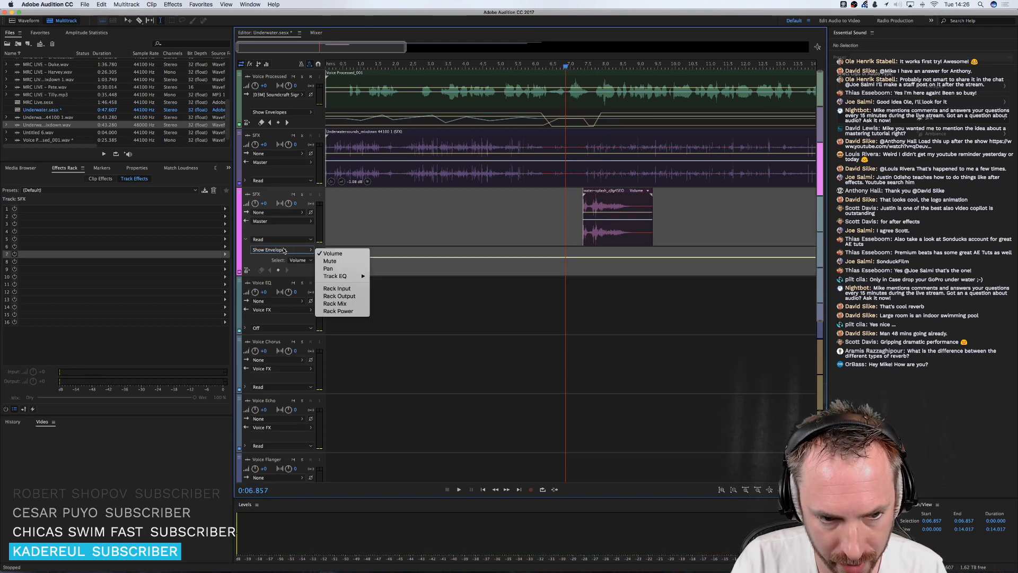
pyautogui.moveTo(335, 277)
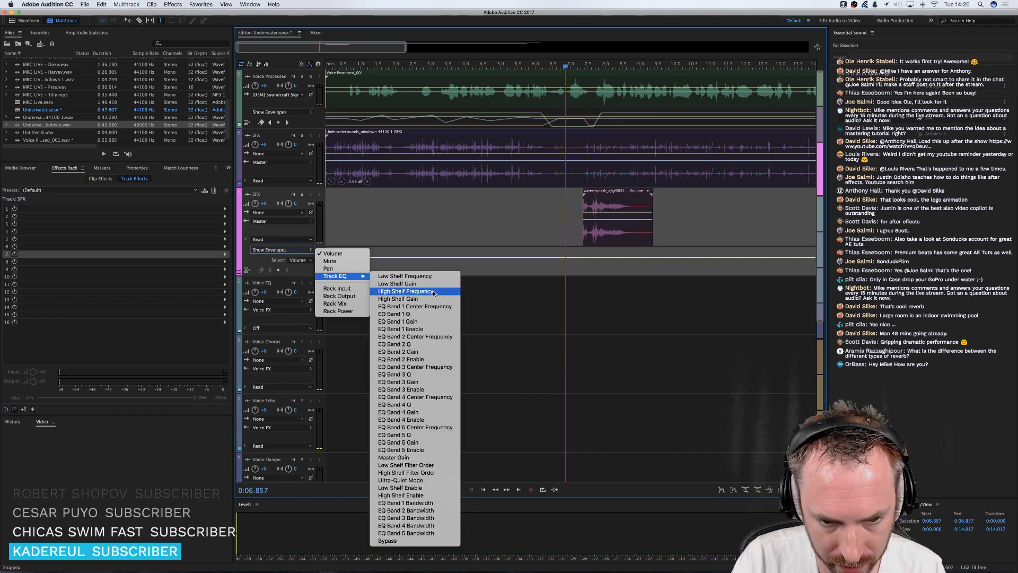
pyautogui.click(405, 292)
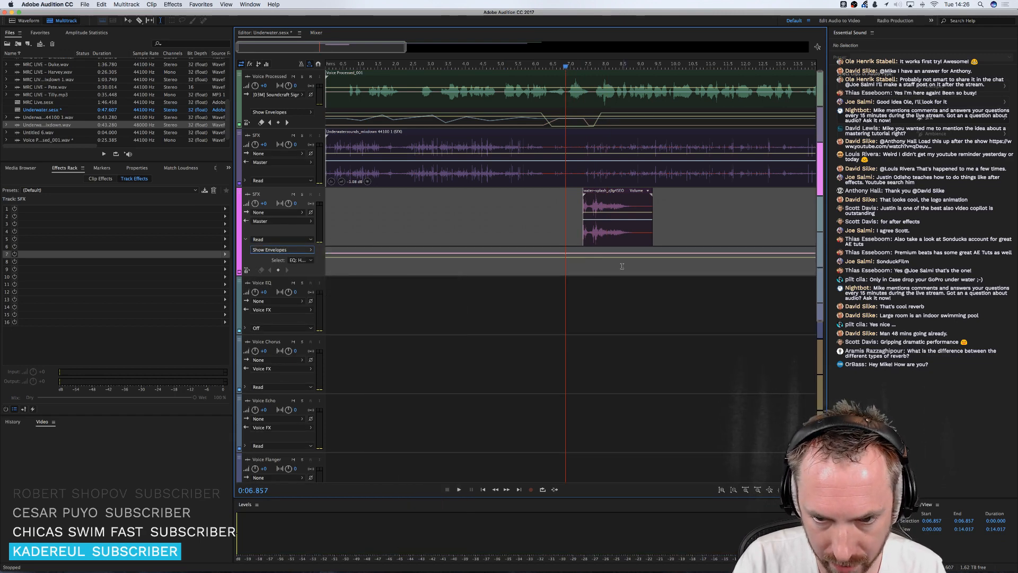
pyautogui.click(584, 254)
pyautogui.moveTo(585, 257); pyautogui.dragTo(585, 261)
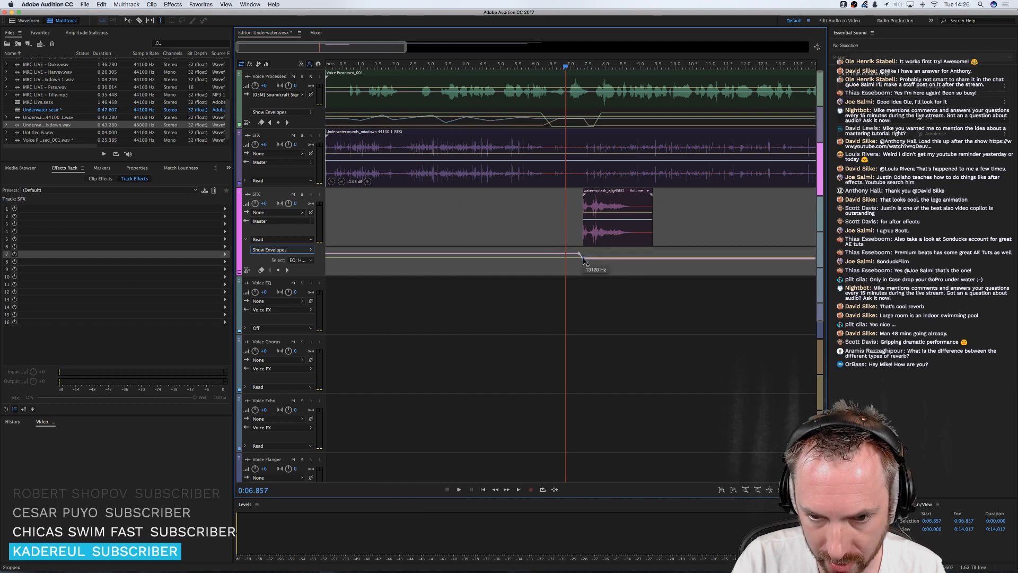
# - Play the splash section from 6.857 s to hear the High Shelf Frequency automation
pyautogui.press('space')
pyautogui.press('space')
pyautogui.press('space')
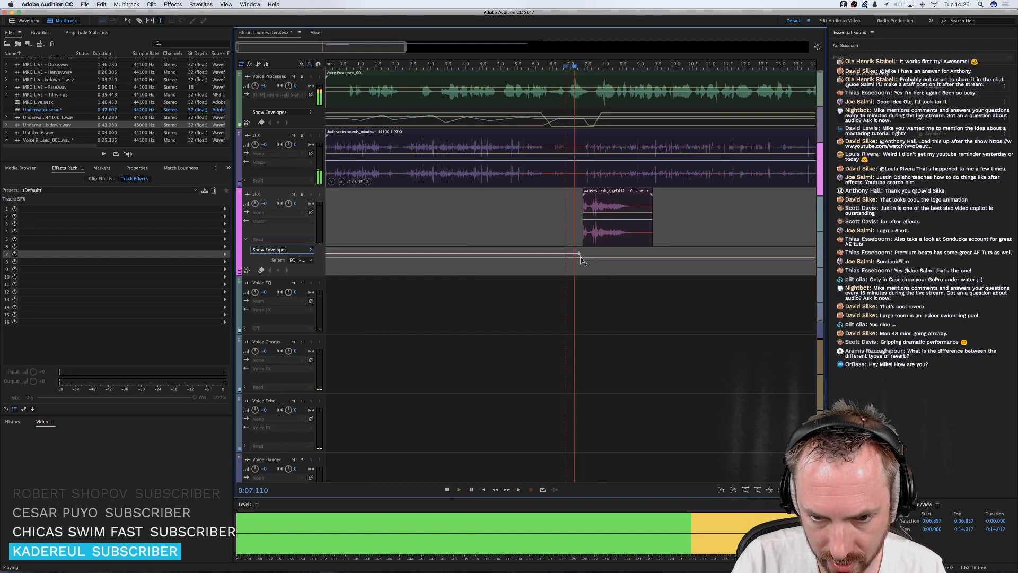
pyautogui.press('space')
# - Enable the second SFX track's EQ in the Mixer and return to the multitrack editor
pyautogui.click(316, 32)
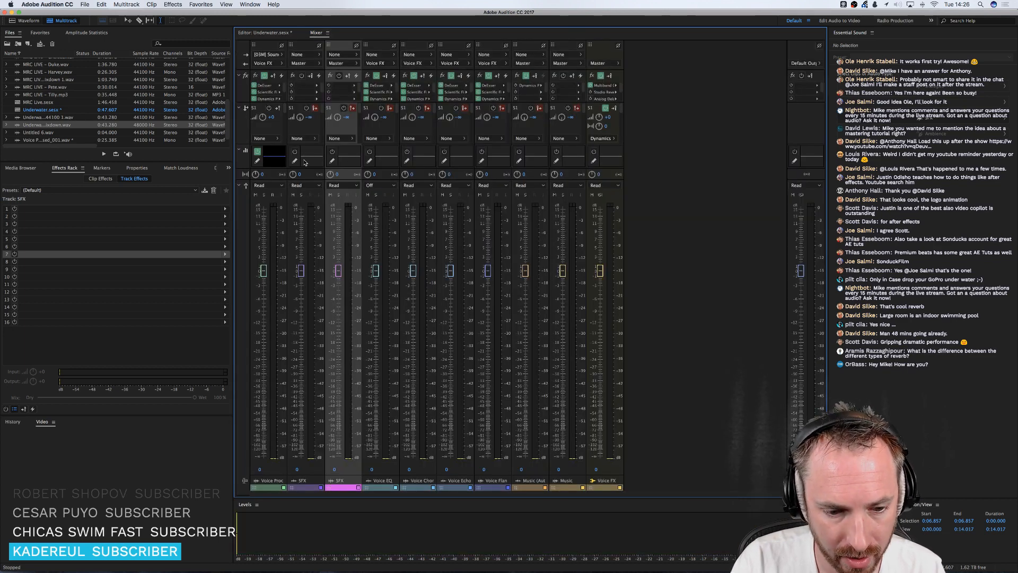
pyautogui.click(332, 153)
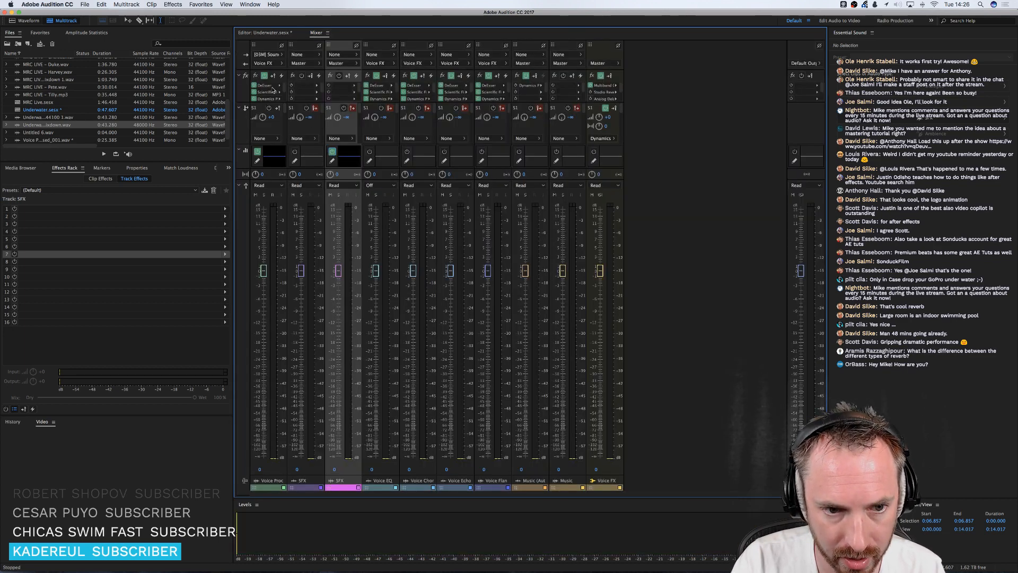
pyautogui.click(250, 34)
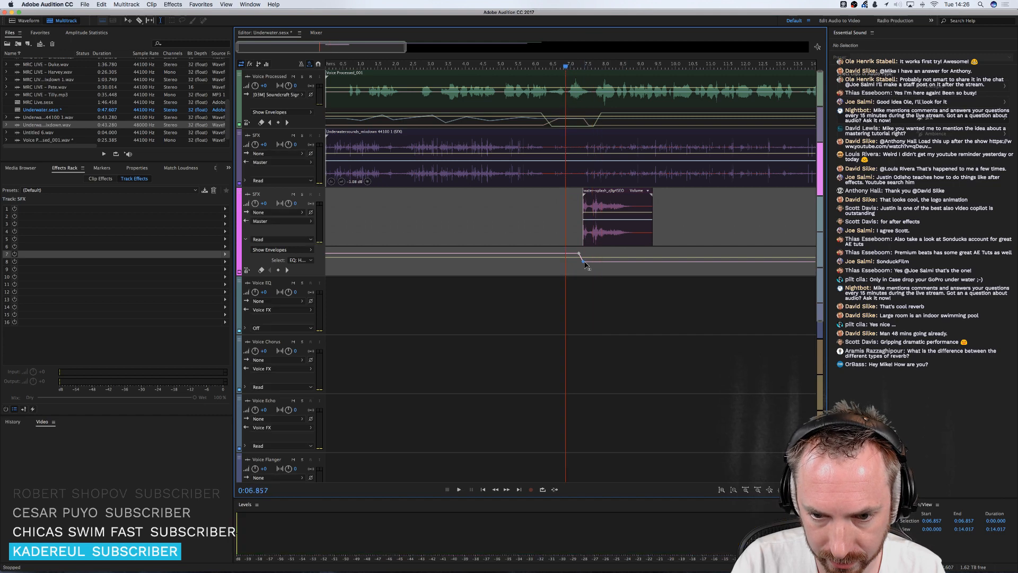
# - Lower the second High Shelf Frequency keyframe on the splash track slightly and play from 6.857 s
pyautogui.moveTo(584, 262)
pyautogui.mouseDown()
pyautogui.moveTo(586, 274)
pyautogui.moveTo(585, 263)
pyautogui.mouseUp()
pyautogui.press('space')
pyautogui.press('space')
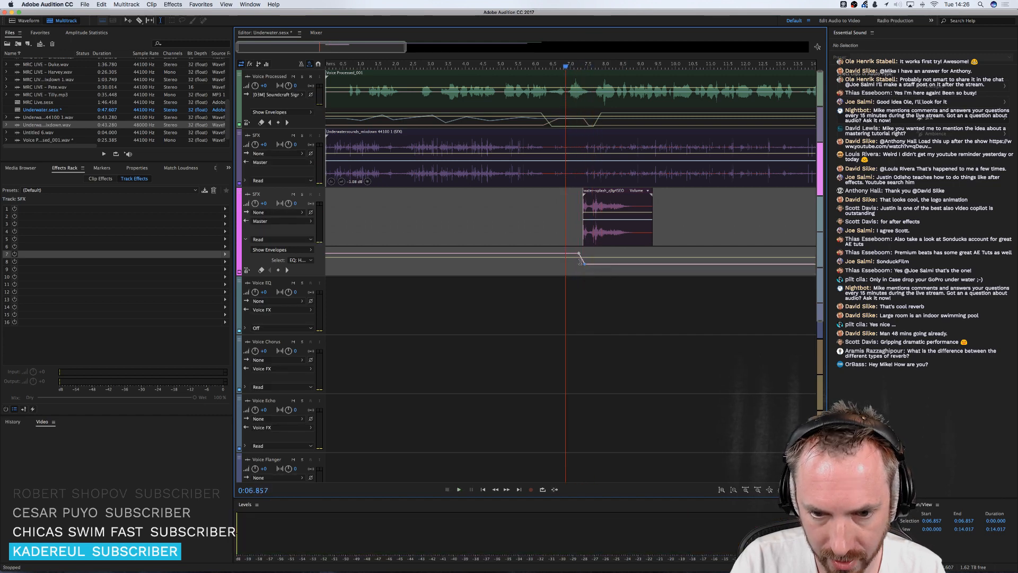
pyautogui.press('space')
pyautogui.press('space')
# - Play the splash section in the Mixer to check the track EQ, and return to the multitrack editor
pyautogui.click(316, 33)
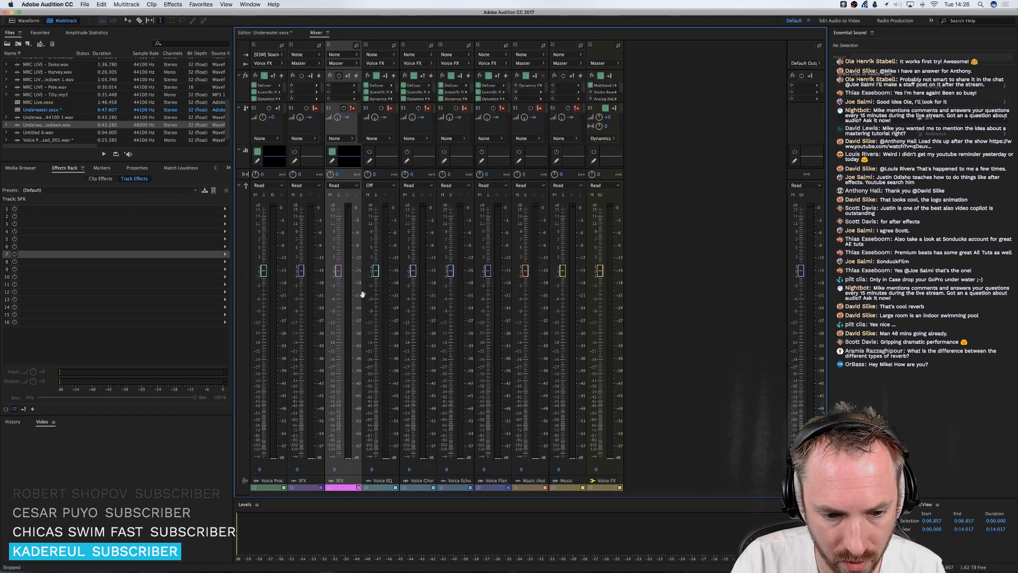
pyautogui.press('space')
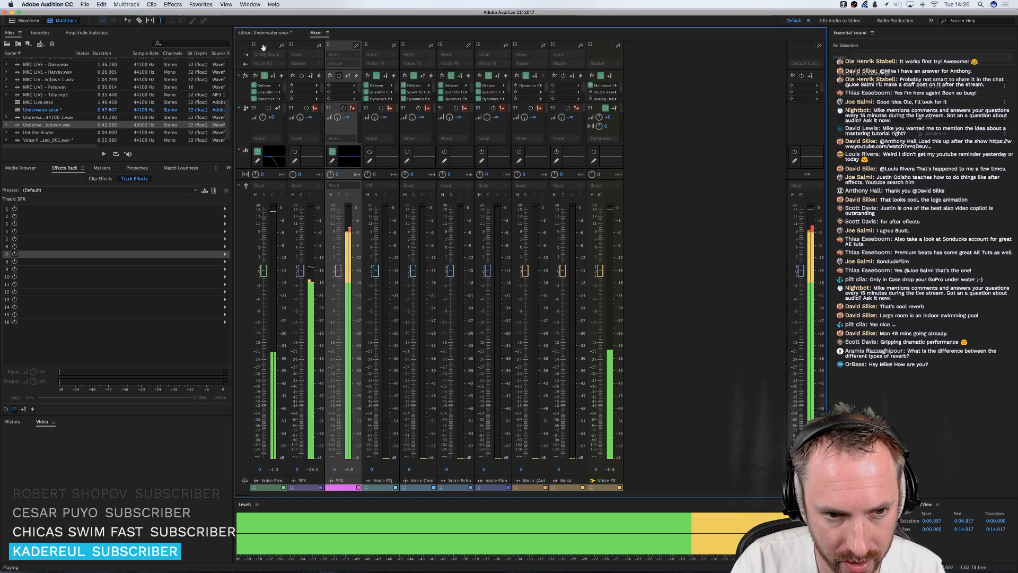
pyautogui.press('space')
pyautogui.click(258, 34)
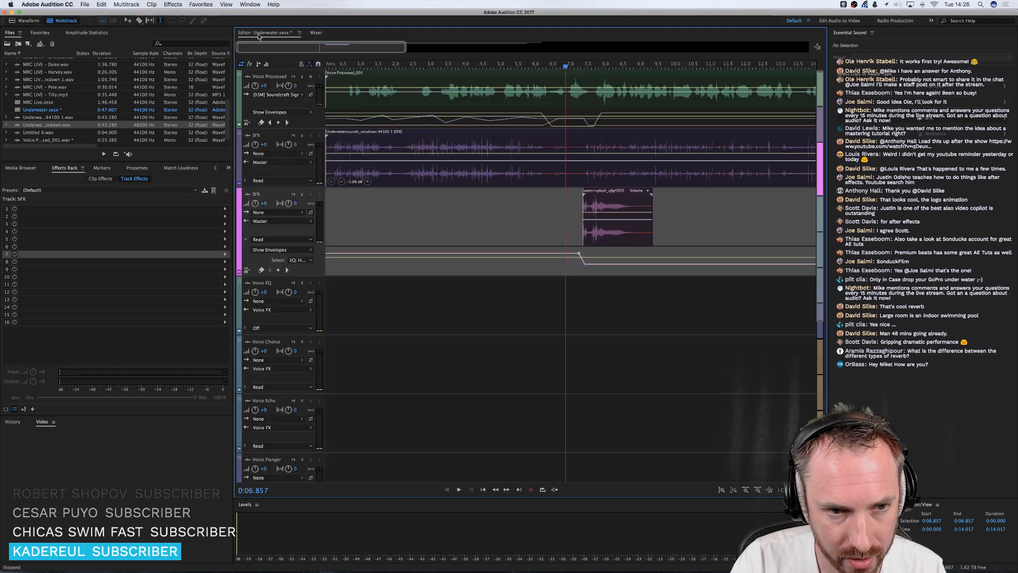
# - Replace the splash track's displayed High Shelf Frequency envelope with the Track EQ High Shelf Gain envelope
pyautogui.click(311, 250)
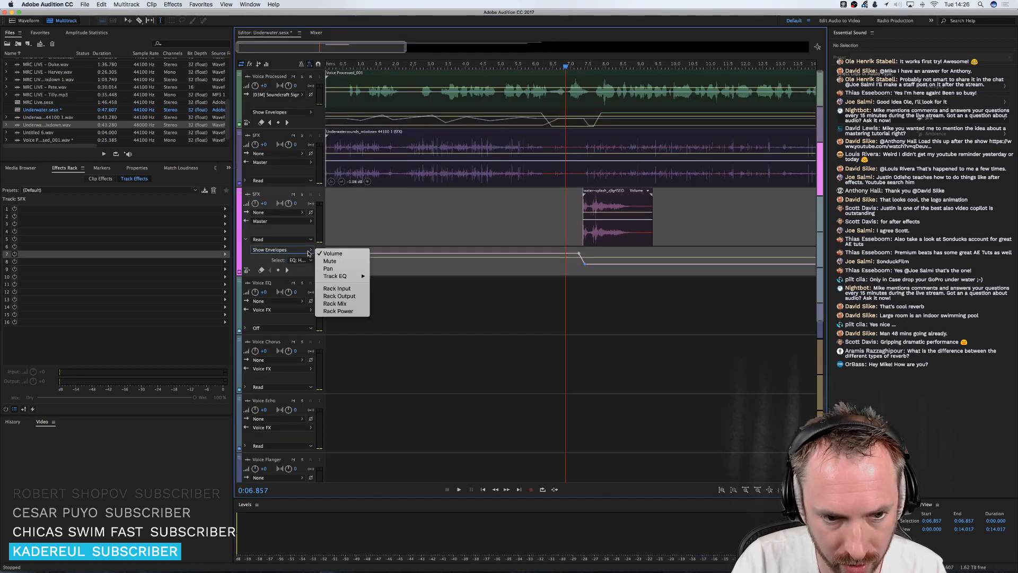
pyautogui.moveTo(338, 276)
pyautogui.click(406, 291)
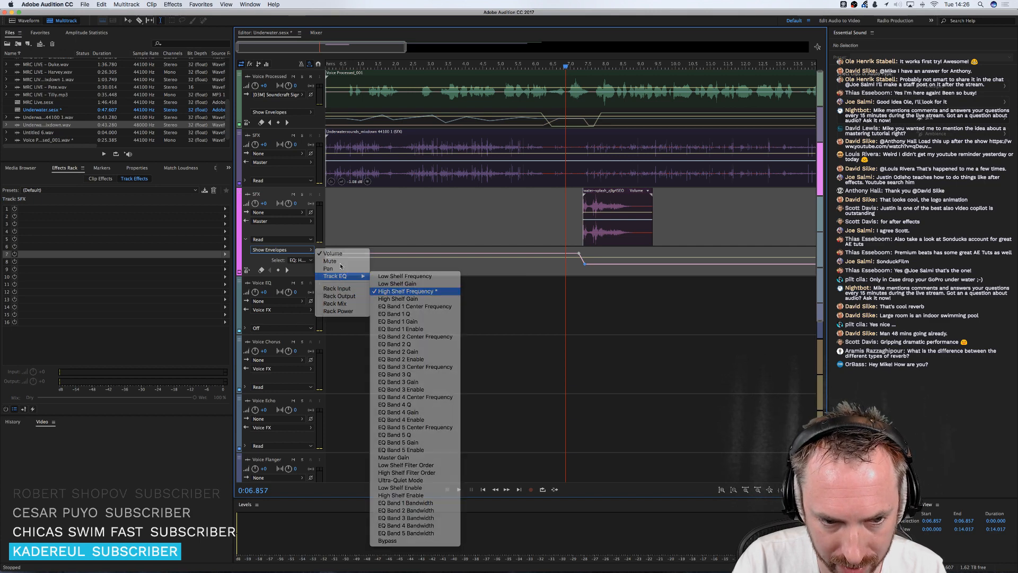
pyautogui.click(310, 250)
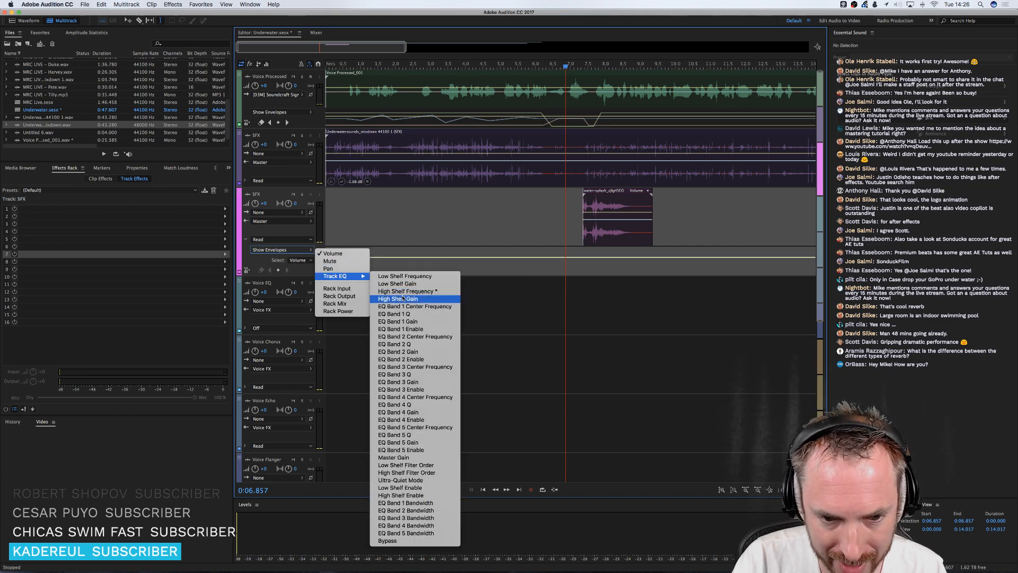
pyautogui.click(406, 299)
# - Add two High Shelf Gain keyframes around the splash clip's start, lowering the second slightly, and play from 6.857 s
pyautogui.click(579, 261)
pyautogui.moveTo(584, 262); pyautogui.dragTo(584, 264)
pyautogui.press('space')
pyautogui.press('space')
pyautogui.press('space')
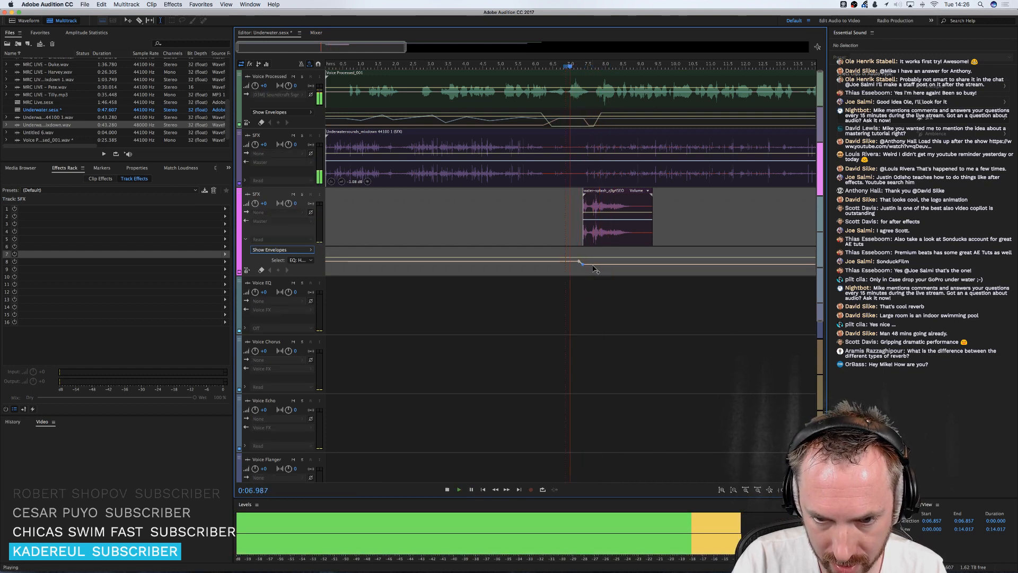
pyautogui.press('space')
# - Extend the High Shelf Gain automation just after the splash starts with a drop to about -31.5 dB, and play from 6.857 s
pyautogui.moveTo(592, 265); pyautogui.dragTo(597, 271)
pyautogui.press('space')
pyautogui.press('space')
pyautogui.press('space')
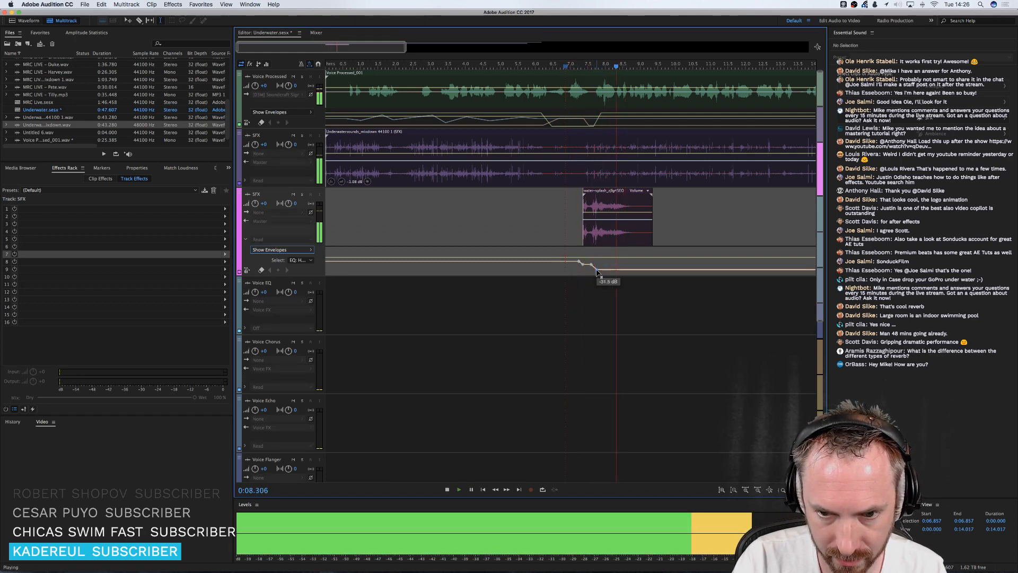
pyautogui.press('space')
# - Duplicate the splash clip to the very start of its track and play the session from 0:00.000
pyautogui.click(529, 201)
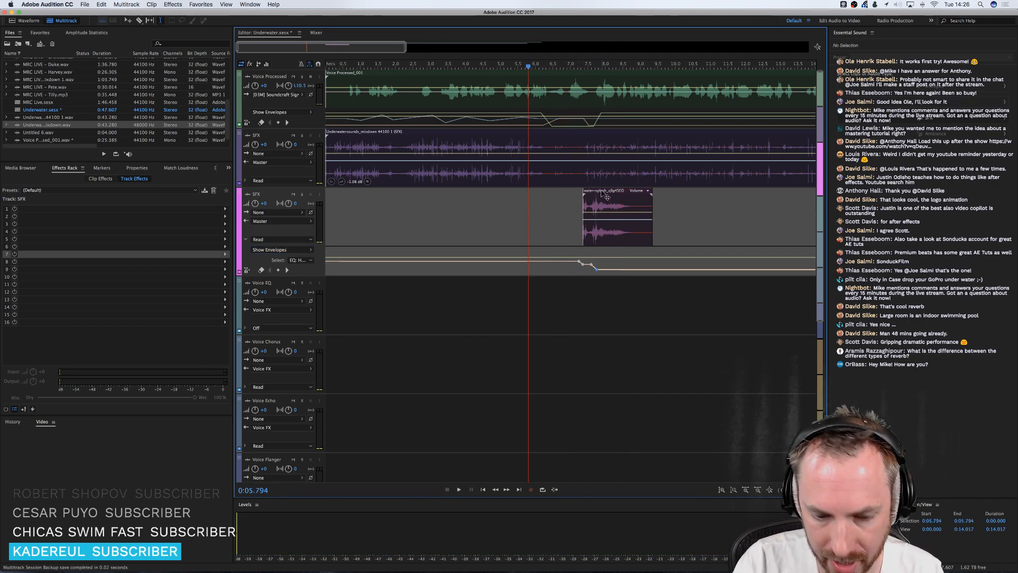
pyautogui.moveTo(606, 197); pyautogui.dragTo(462, 195)
pyautogui.moveTo(489, 194); pyautogui.dragTo(342, 194)
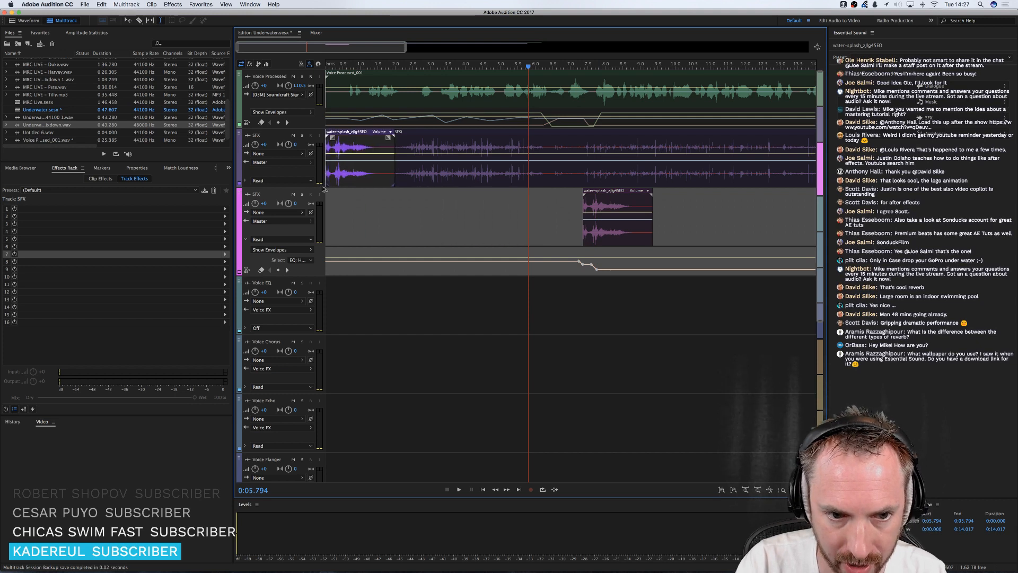
pyautogui.click(328, 68)
pyautogui.press('space')
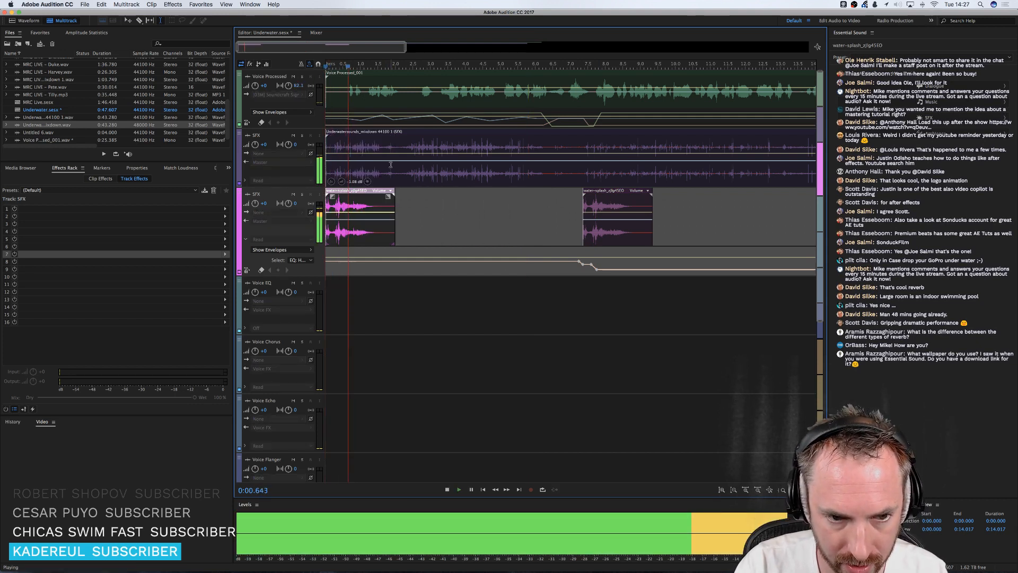
pyautogui.press('space')
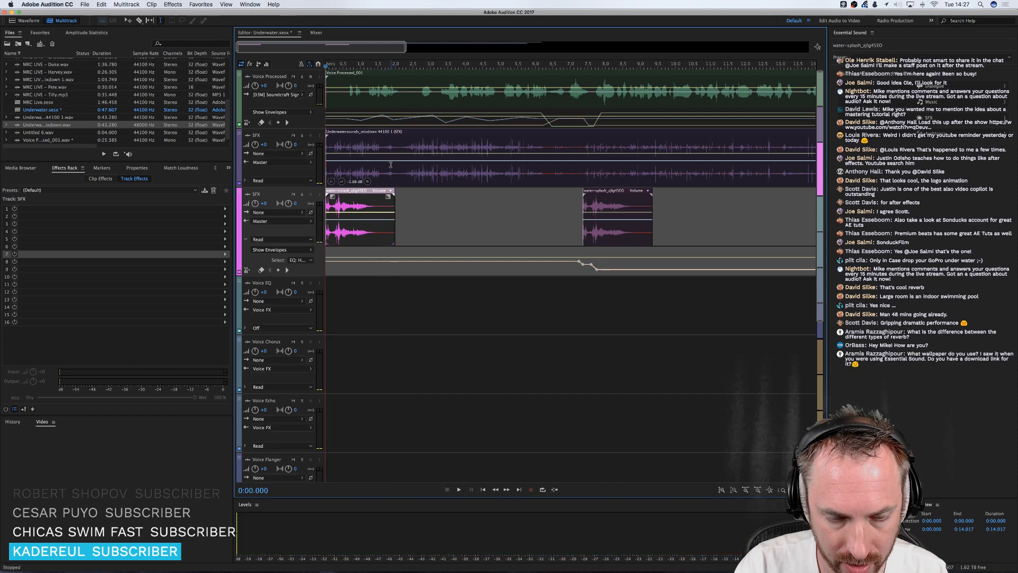
pyautogui.click(575, 225)
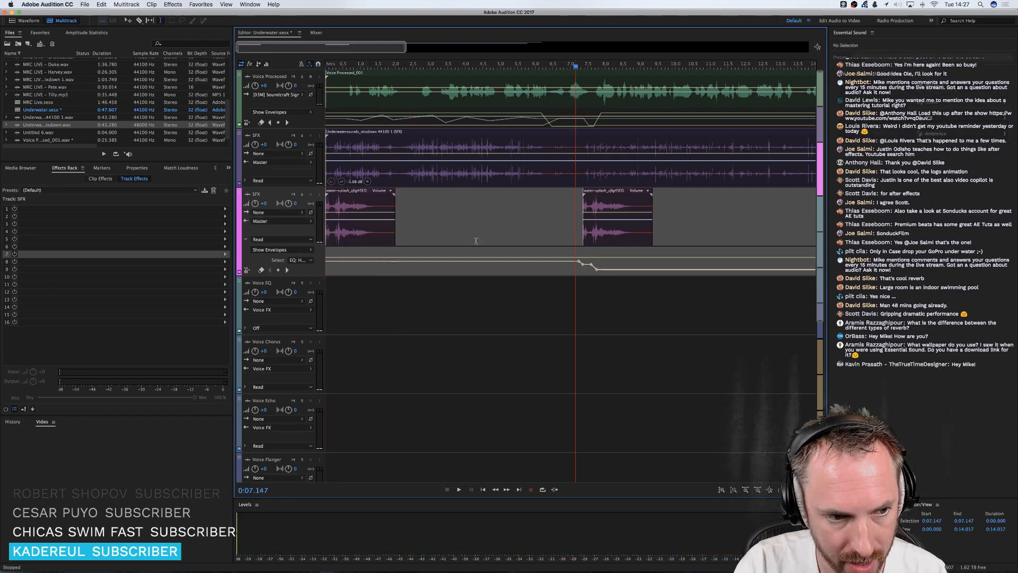
pyautogui.click(597, 217)
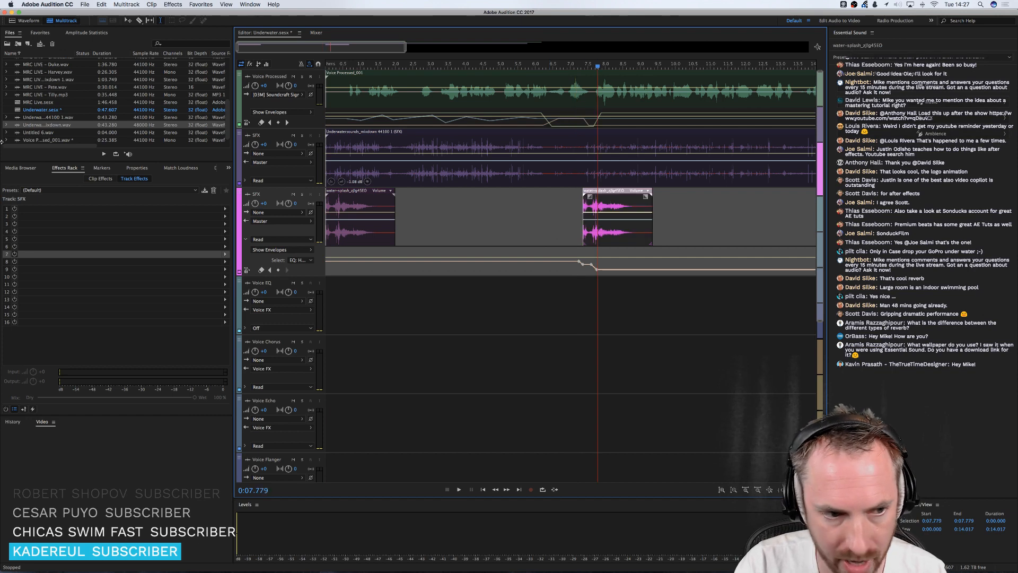
pyautogui.click(99, 181)
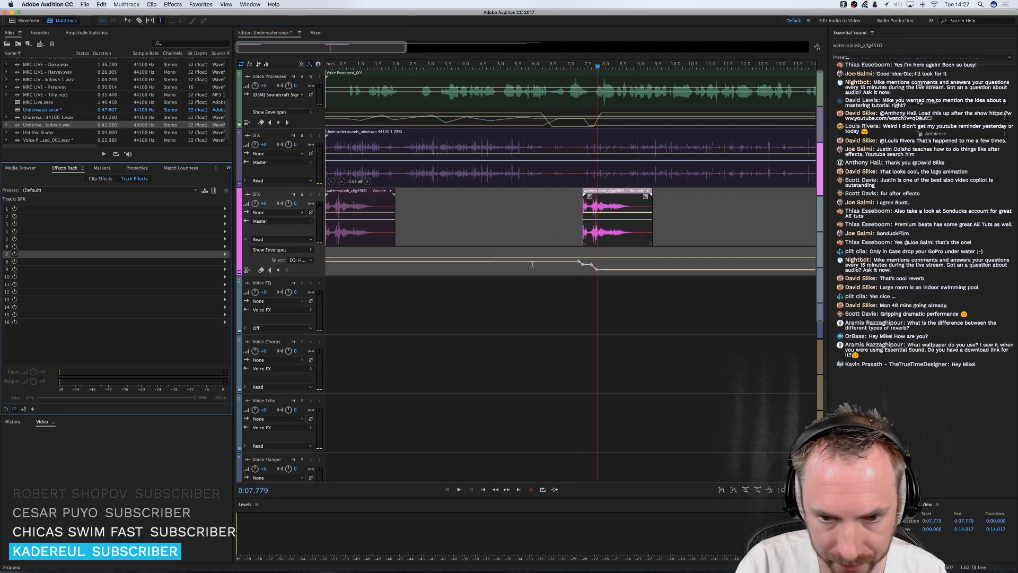
# - Open the splash track's EQ in the Mixer and play from 7.139 s repeatedly to watch the automated high shelf curve
pyautogui.click(571, 222)
pyautogui.click(314, 34)
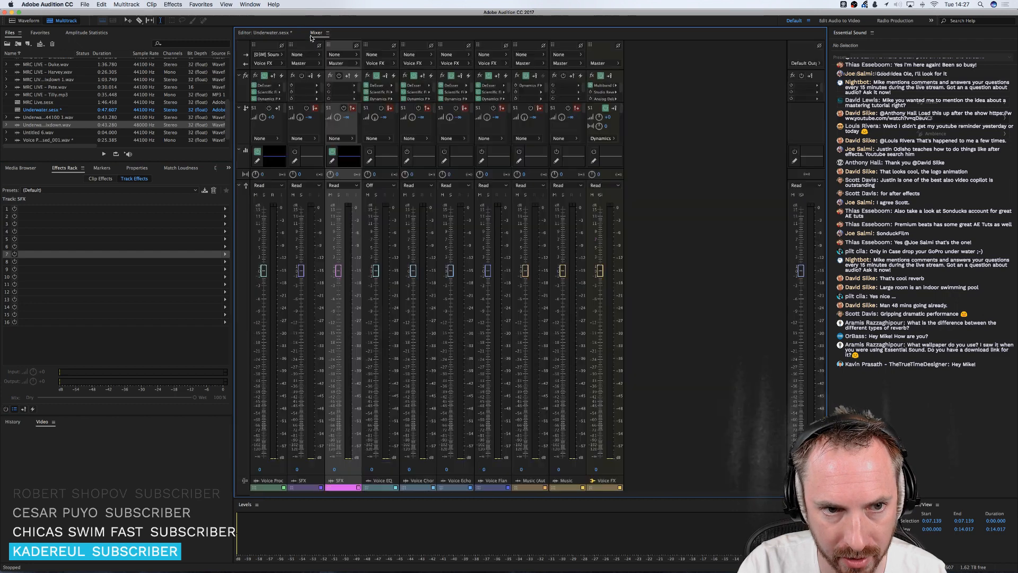
pyautogui.doubleClick(353, 159)
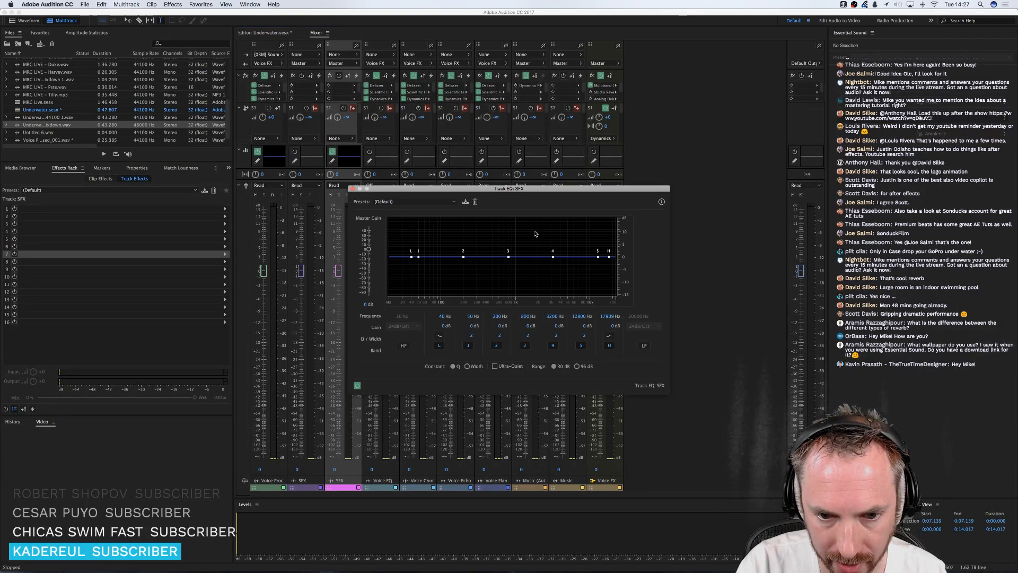
pyautogui.press('space')
pyautogui.press('space')
pyautogui.press('space')
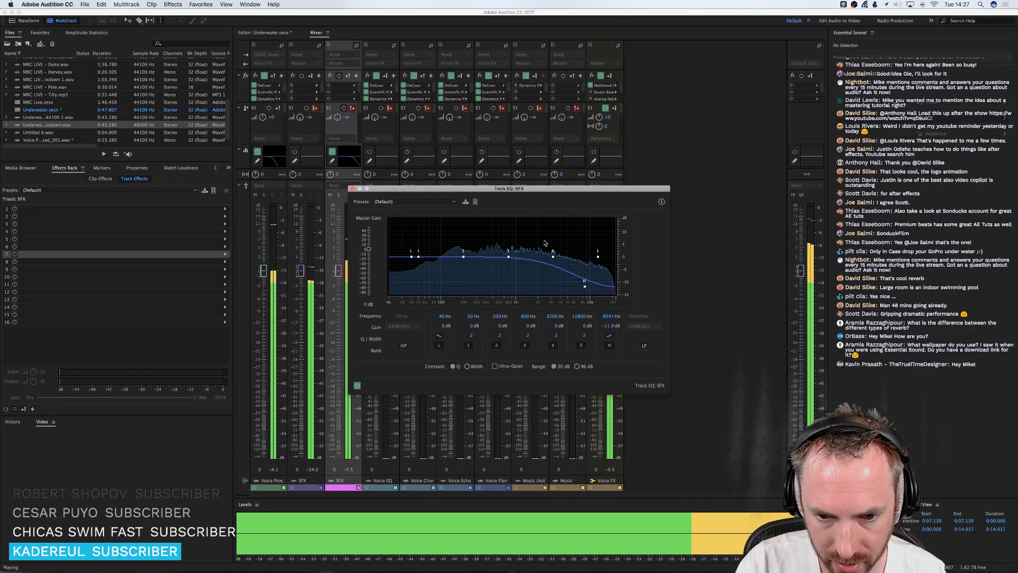
pyautogui.press('space')
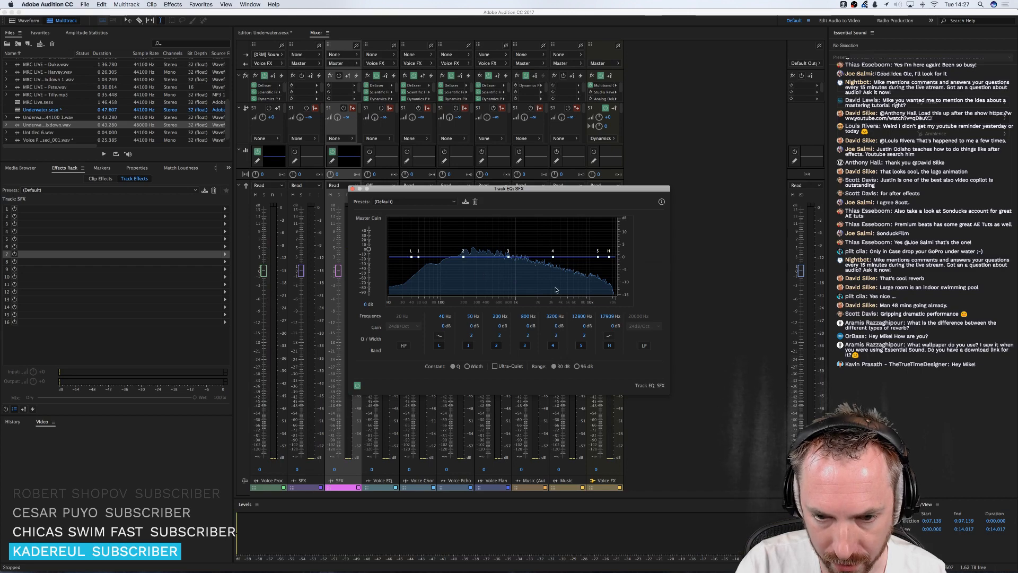
pyautogui.press('space')
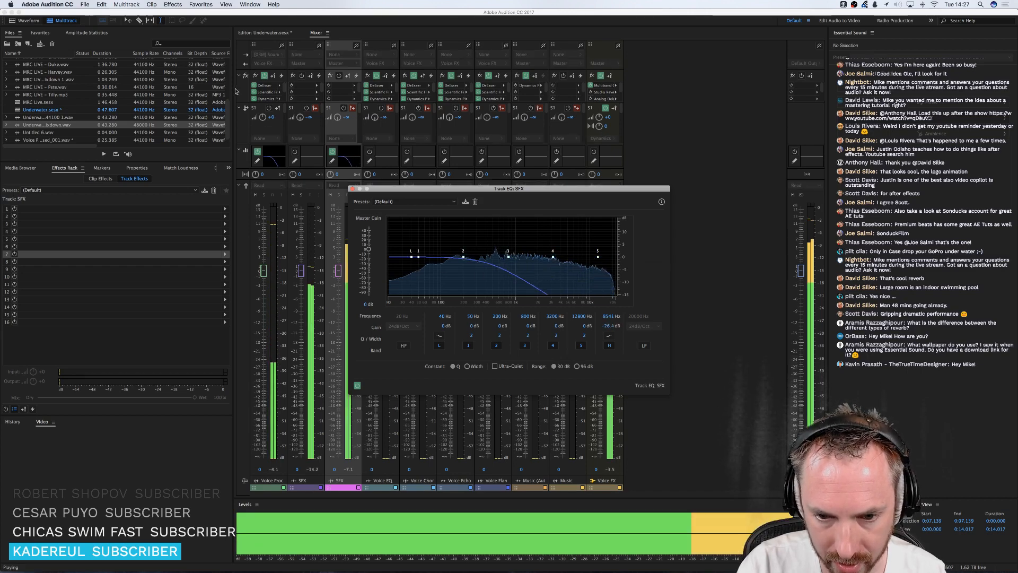
pyautogui.press('space')
# - Return to the multitrack editor, close the track EQ window and play the session from 5.320 s
pyautogui.click(267, 33)
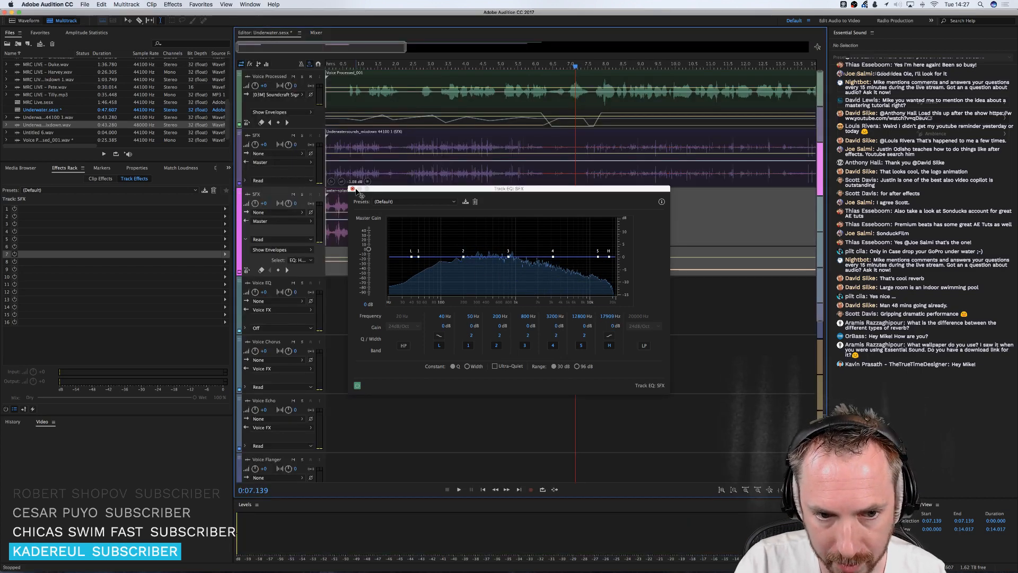
pyautogui.click(353, 188)
pyautogui.click(512, 204)
pyautogui.press('space')
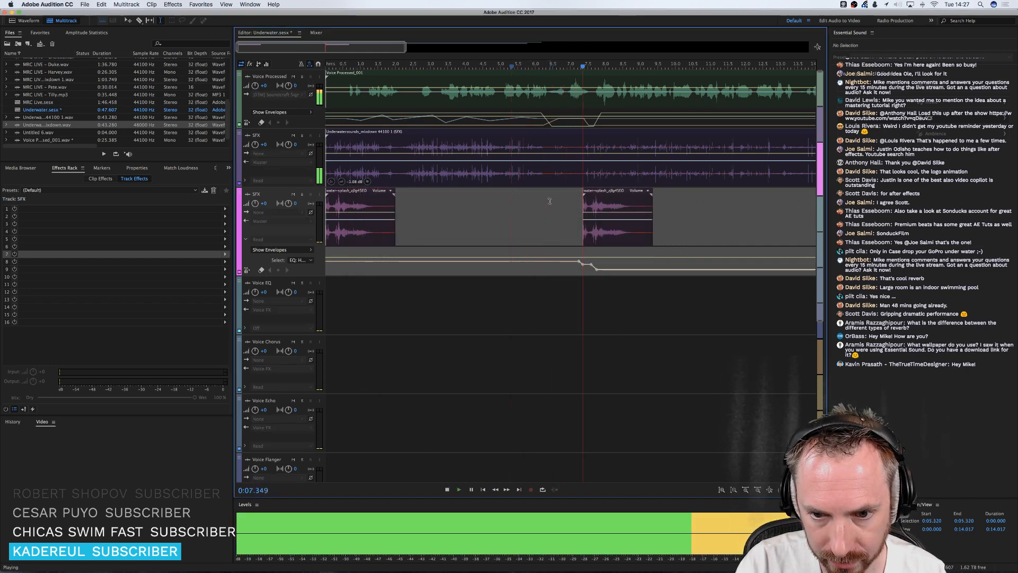
# - Open the second splash clip in the Waveform editor, play it, and copy the section from 7.583 to 9.128 s
pyautogui.doubleClick(592, 204)
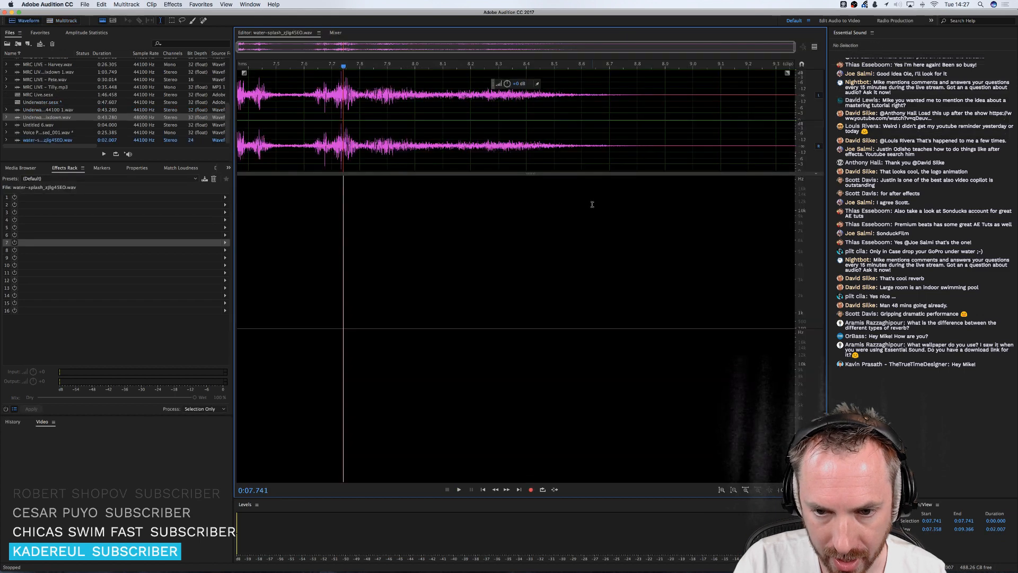
pyautogui.click(301, 135)
pyautogui.press('space')
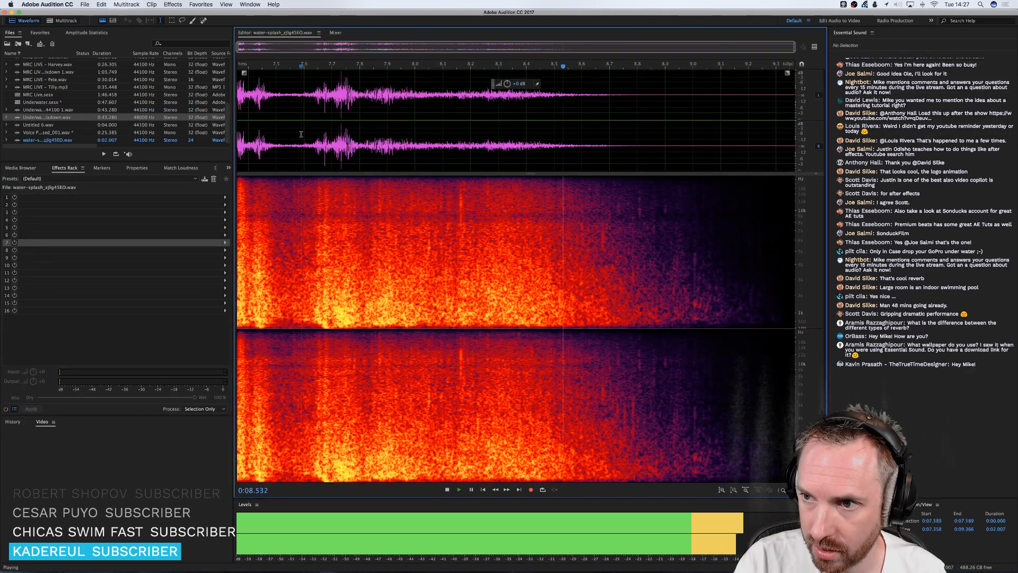
pyautogui.moveTo(300, 135); pyautogui.dragTo(729, 165)
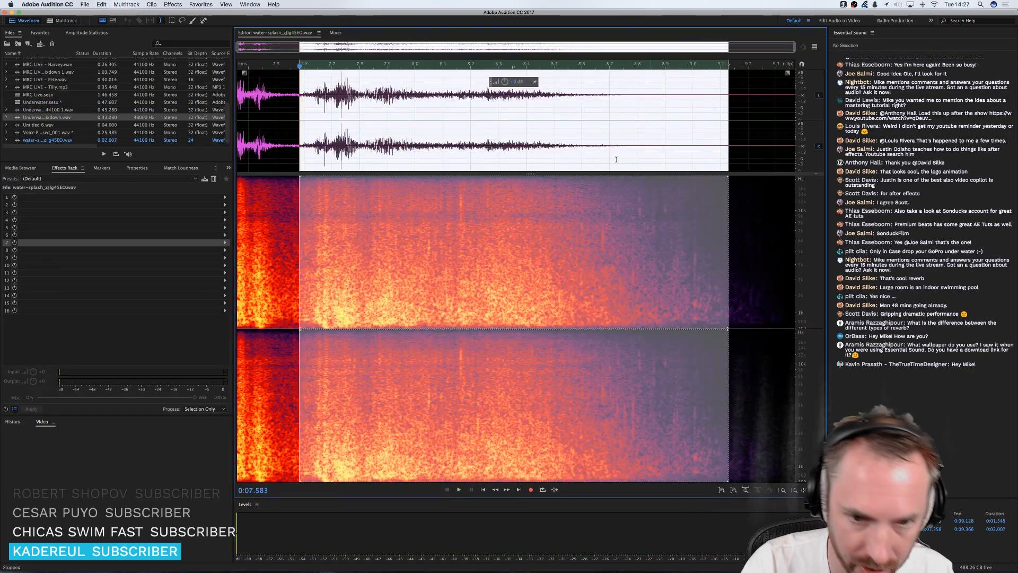
pyautogui.press('super+c')
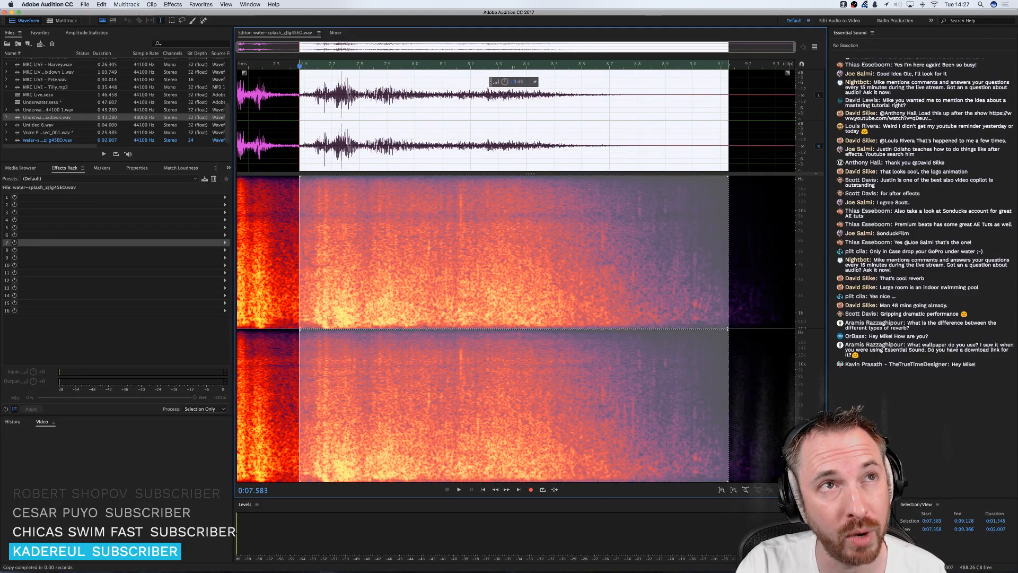
# - Create a 44100 Hz stereo, 32-bit float audio file named "Splash Revers" and paste the copied splash section into it
pyautogui.press('super+Tab')
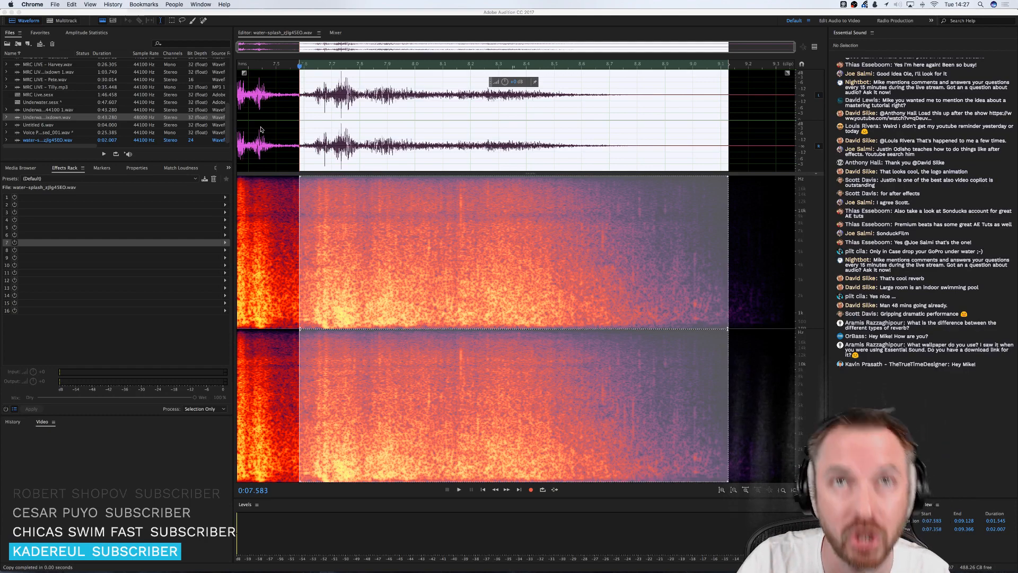
pyautogui.click(425, 151)
pyautogui.press('super+shift+n')
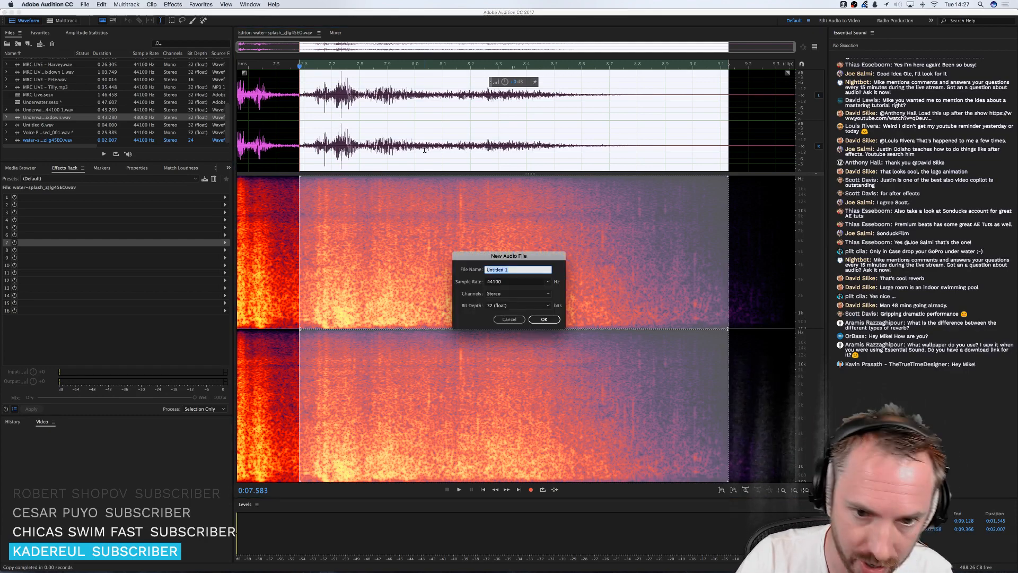
pyautogui.write('Splash Revers')
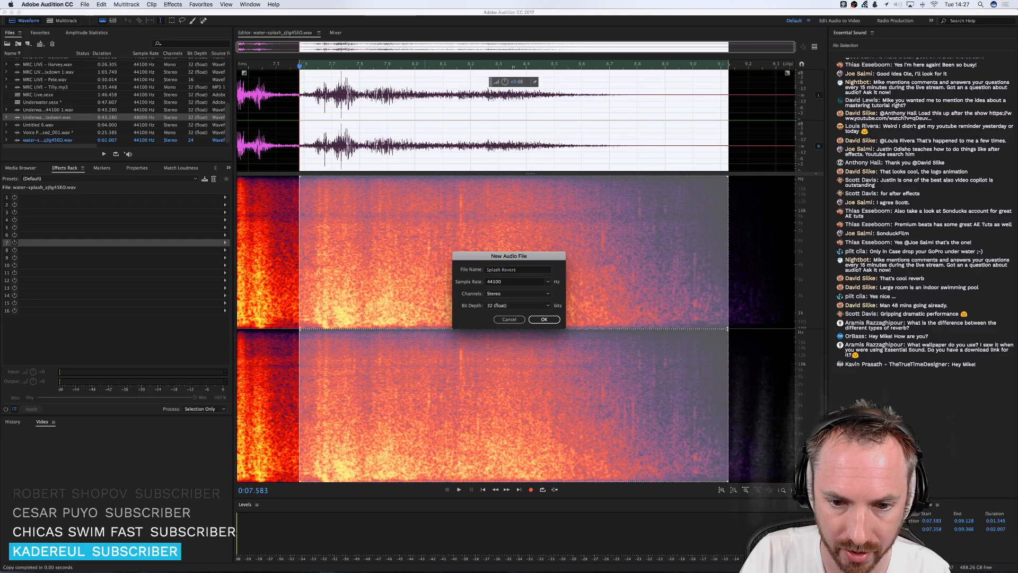
pyautogui.press('Return')
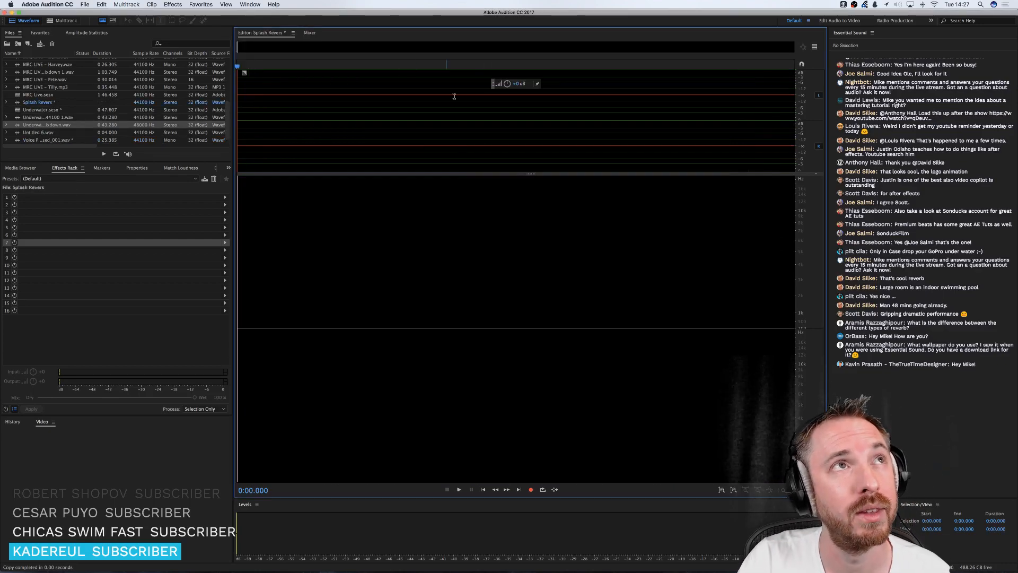
pyautogui.press('super+v')
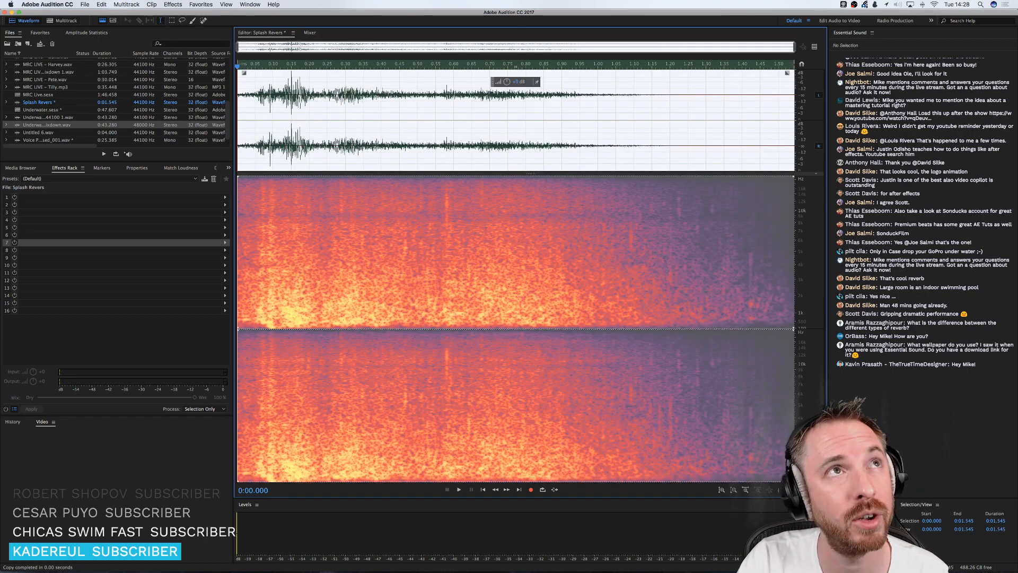
# - Play the pasted splash, apply the Reverse effect to it and listen to the reversed sound
pyautogui.press('super+Tab')
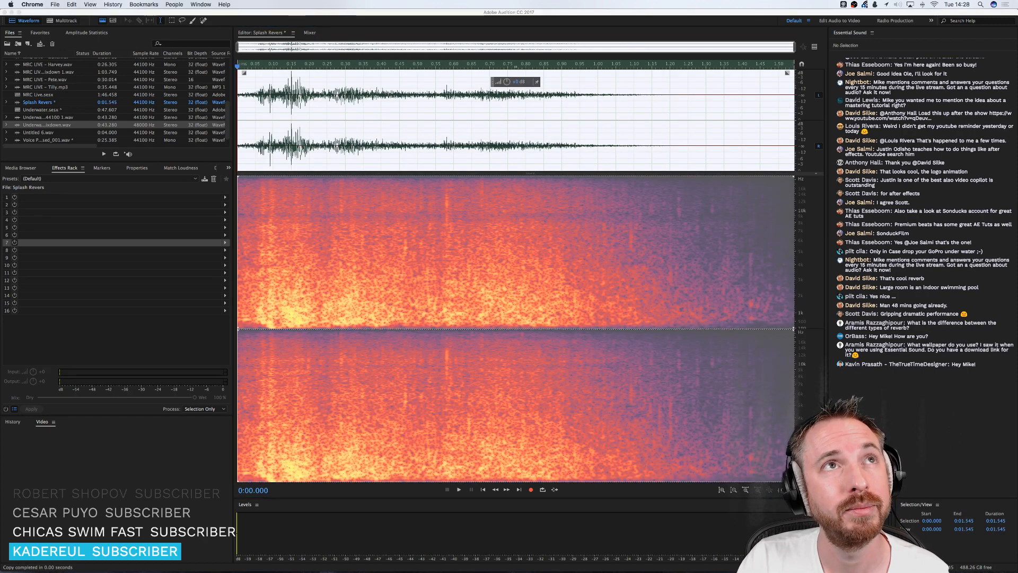
pyautogui.press('super+Tab')
pyautogui.press('space')
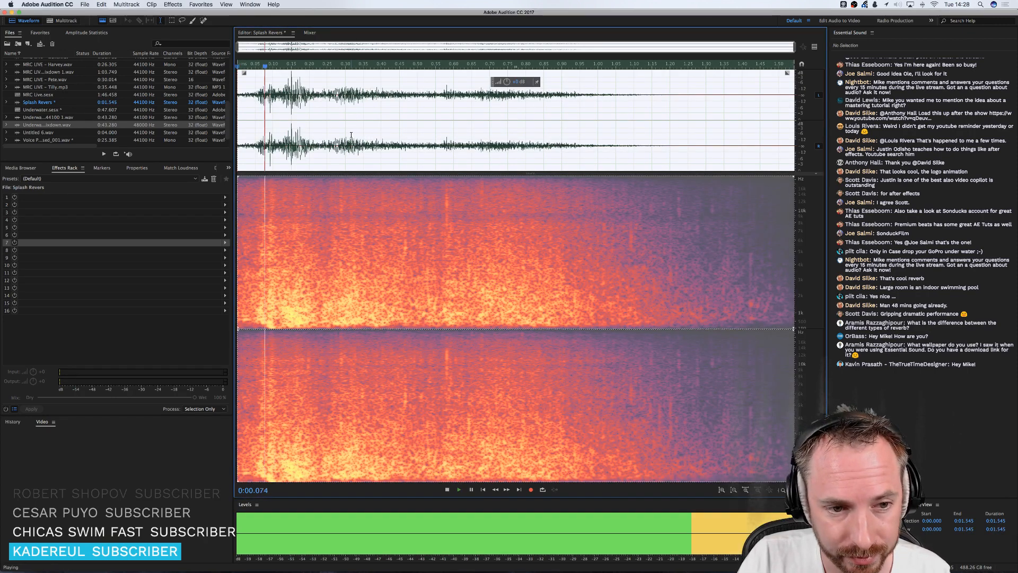
pyautogui.click(173, 5)
pyautogui.click(186, 46)
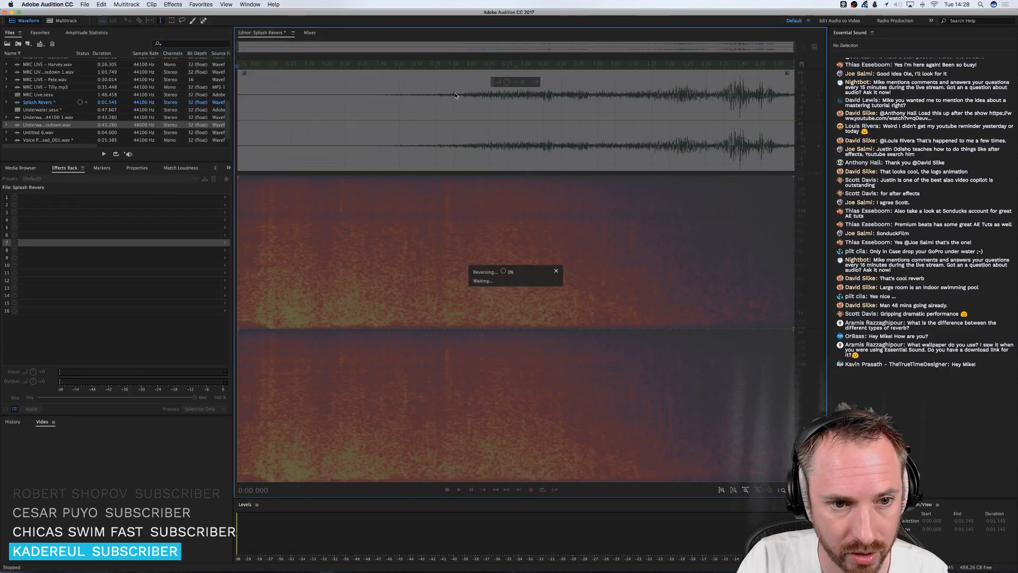
pyautogui.press('space')
pyautogui.click(417, 130)
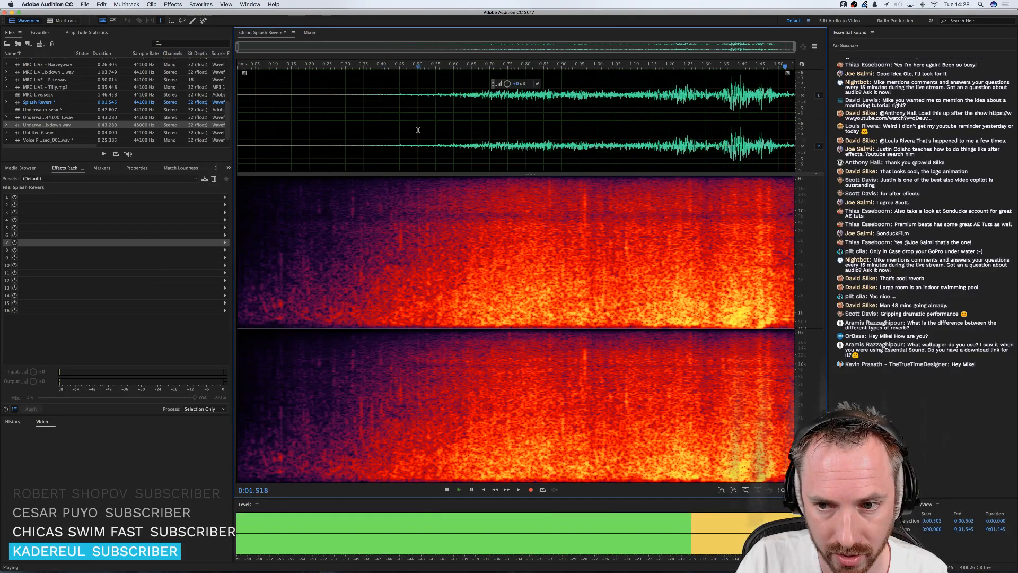
# - Place the "Splash Revers" file in the Underwater session's splash track at about 5 s and play from 5.357 s
pyautogui.doubleClick(85, 110)
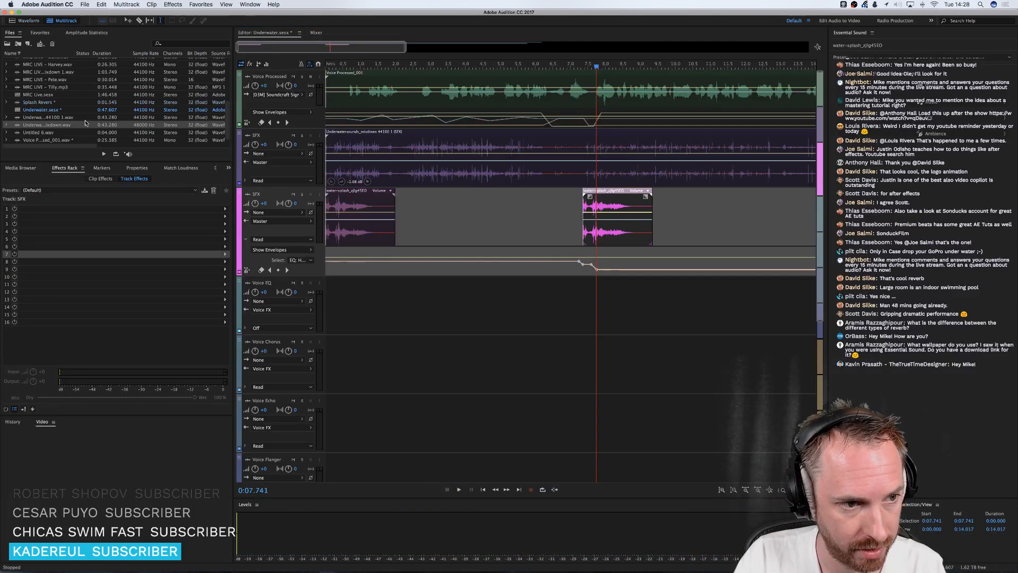
pyautogui.moveTo(43, 102); pyautogui.dragTo(499, 223)
pyautogui.click(513, 62)
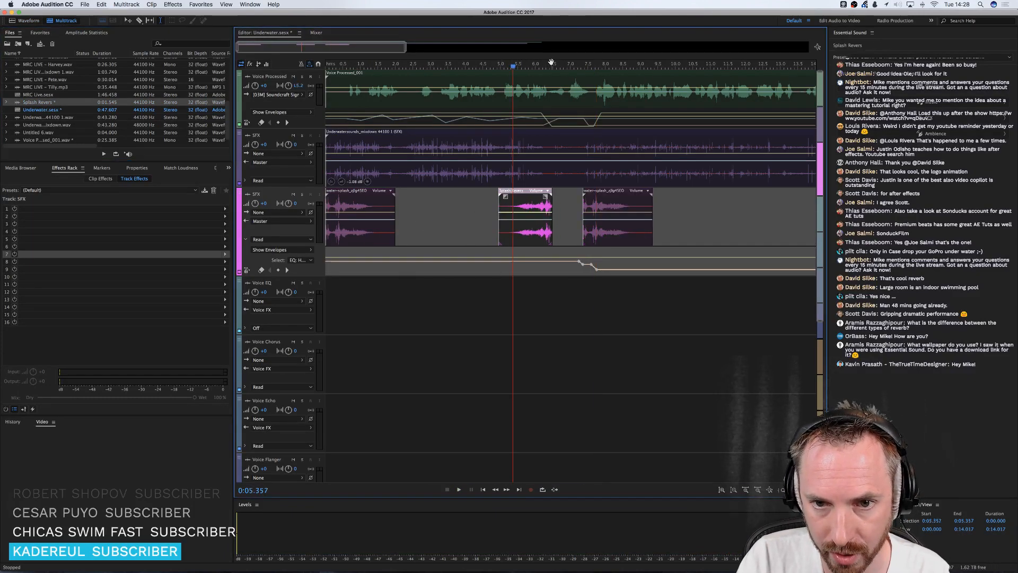
pyautogui.scroll(3, 552, 63)
pyautogui.moveTo(539, 225)
pyautogui.mouseDown()
pyautogui.moveTo(524, 227)
pyautogui.moveTo(544, 227)
pyautogui.mouseUp()
pyautogui.press('space')
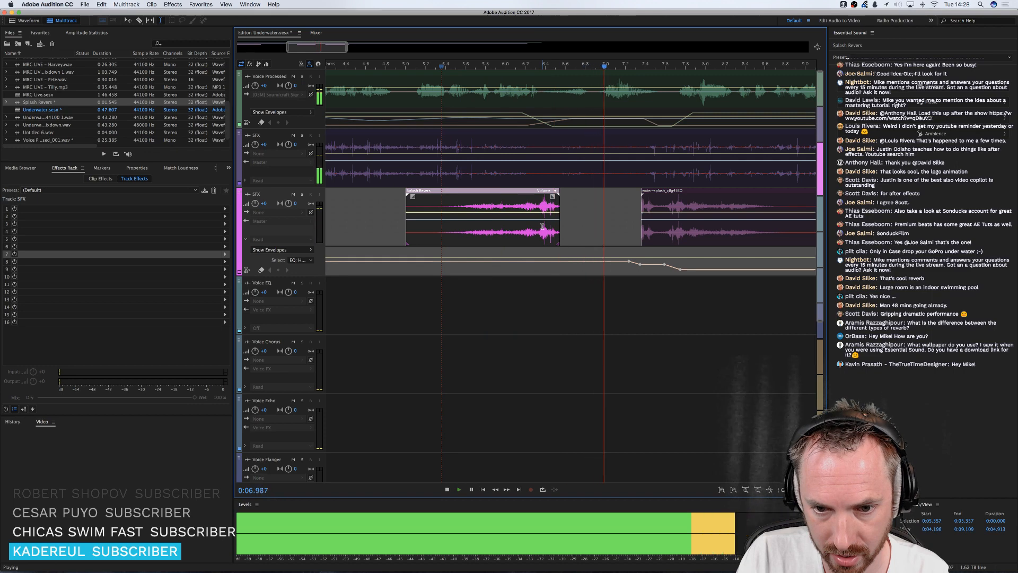
# - Shape the splash track's EQ envelope to rise from about 5.65 s to the reversed splash's end, and move the following splash clip slightly later
pyautogui.press('space')
pyautogui.press('space')
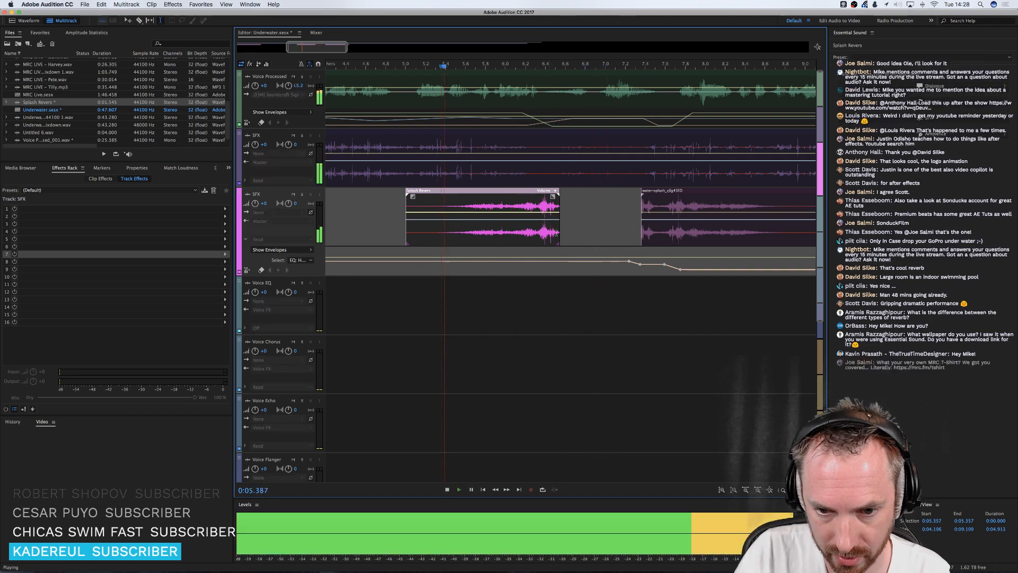
pyautogui.press('space')
pyautogui.click(562, 261)
pyautogui.moveTo(557, 262); pyautogui.dragTo(470, 274)
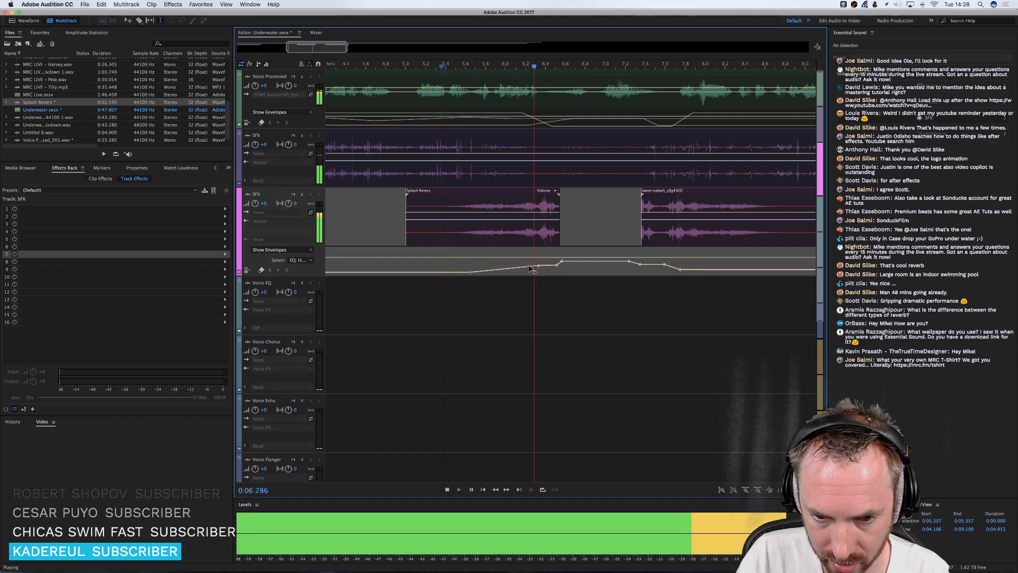
pyautogui.click(651, 236)
pyautogui.moveTo(640, 264); pyautogui.dragTo(645, 264)
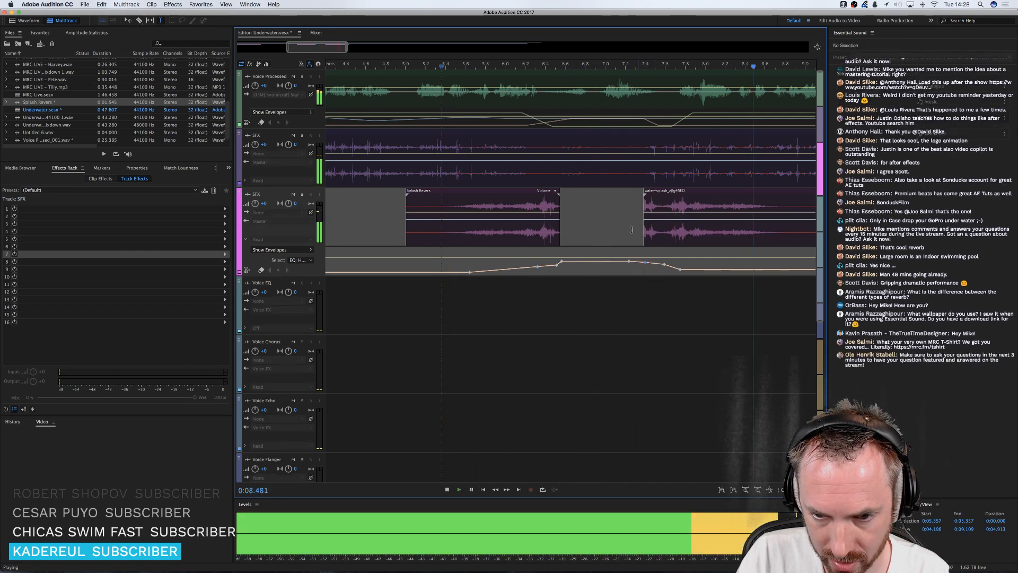
# - Play the session from about 5 s and then from the very start to check the splashes and EQ automation
pyautogui.press('space')
pyautogui.scroll(-5, 604, 77)
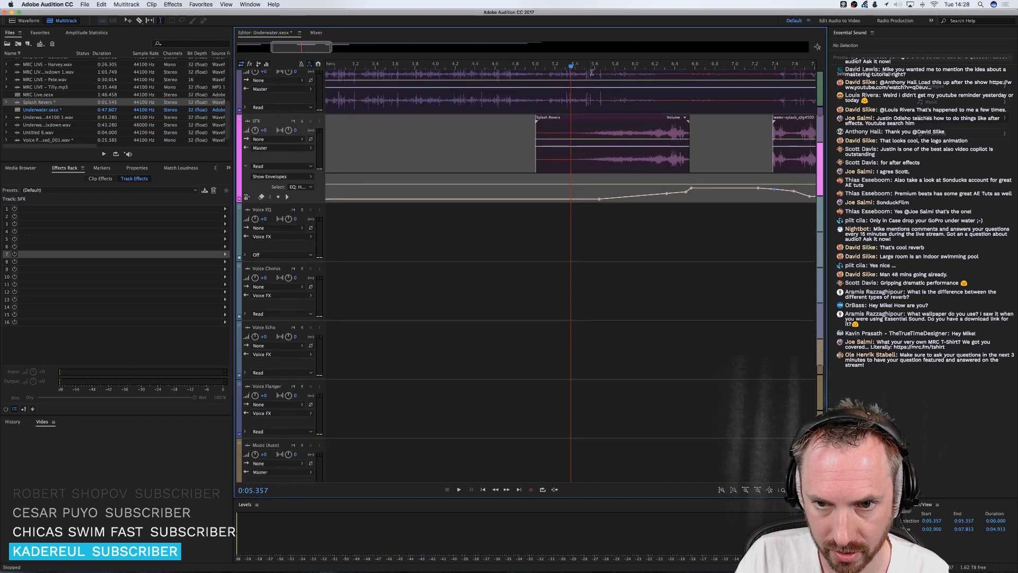
pyautogui.scroll(8, 594, 76)
pyautogui.scroll(-5, 584, 60)
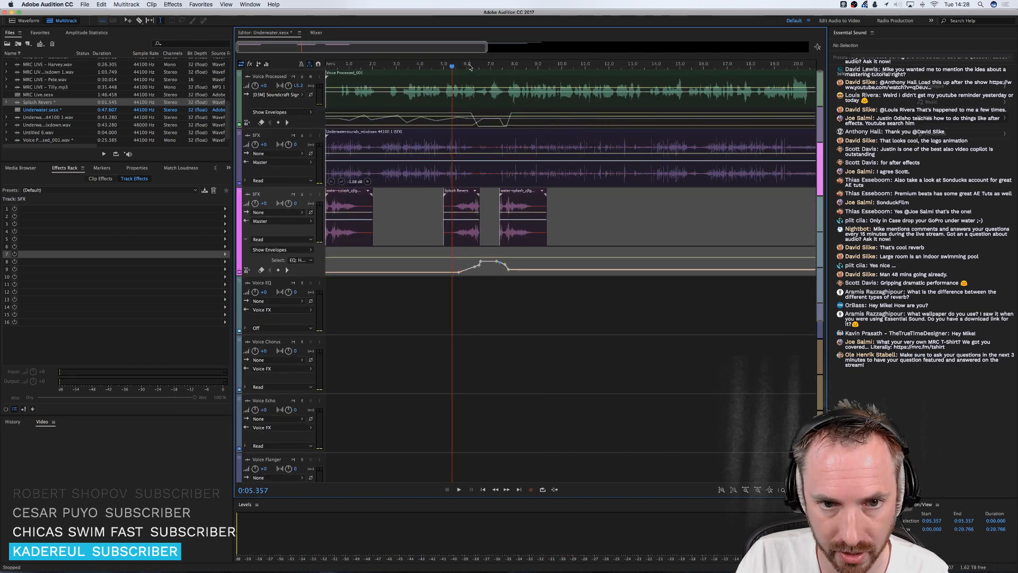
pyautogui.click(444, 66)
pyautogui.press('space')
pyautogui.click(327, 65)
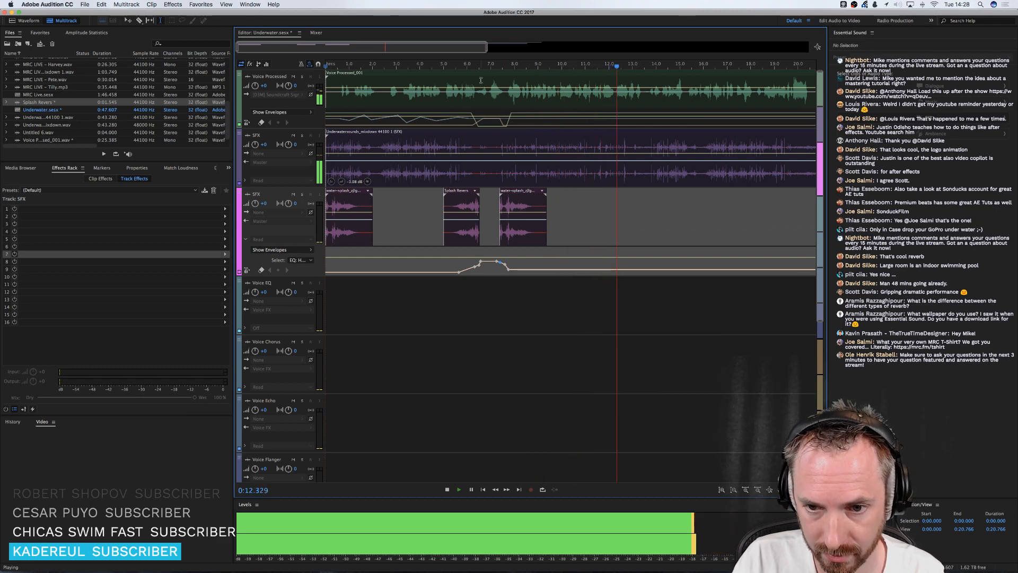
pyautogui.press('space')
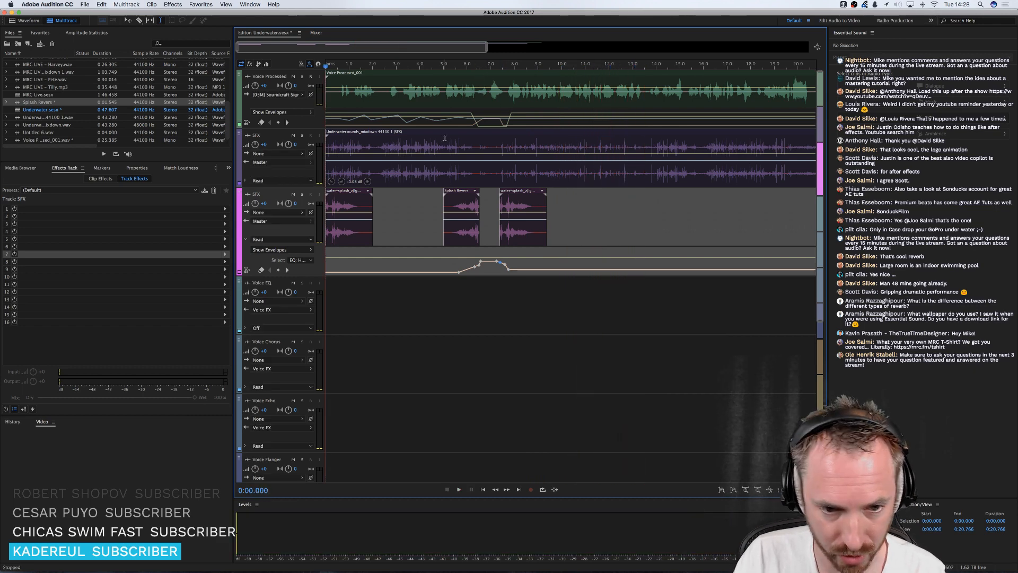
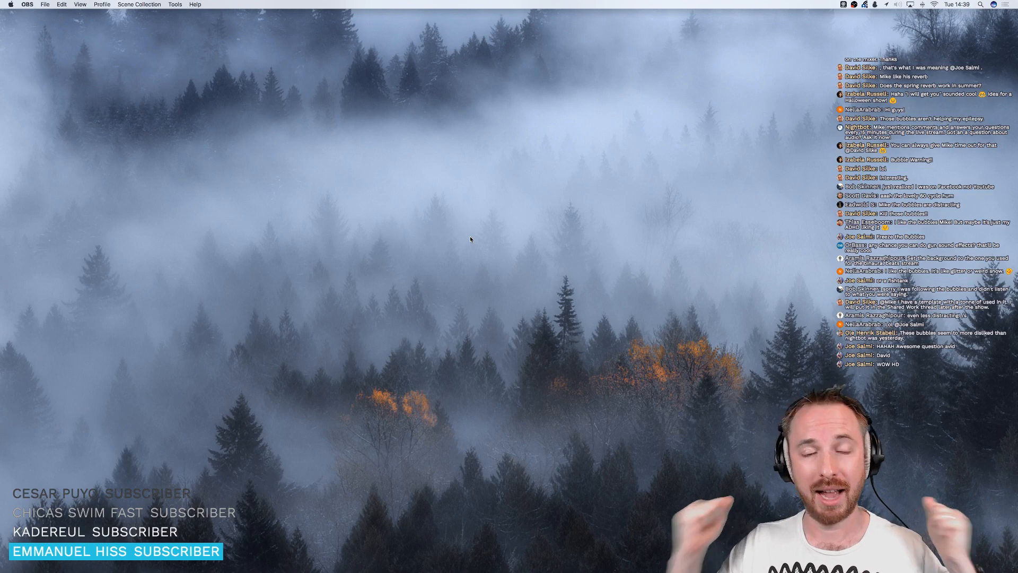
# - Switch to Chrome, enlarge its window, view the "Happy little trees" photo from the EarthPorn subreddit and return to the listing
pyautogui.press('super+Tab')
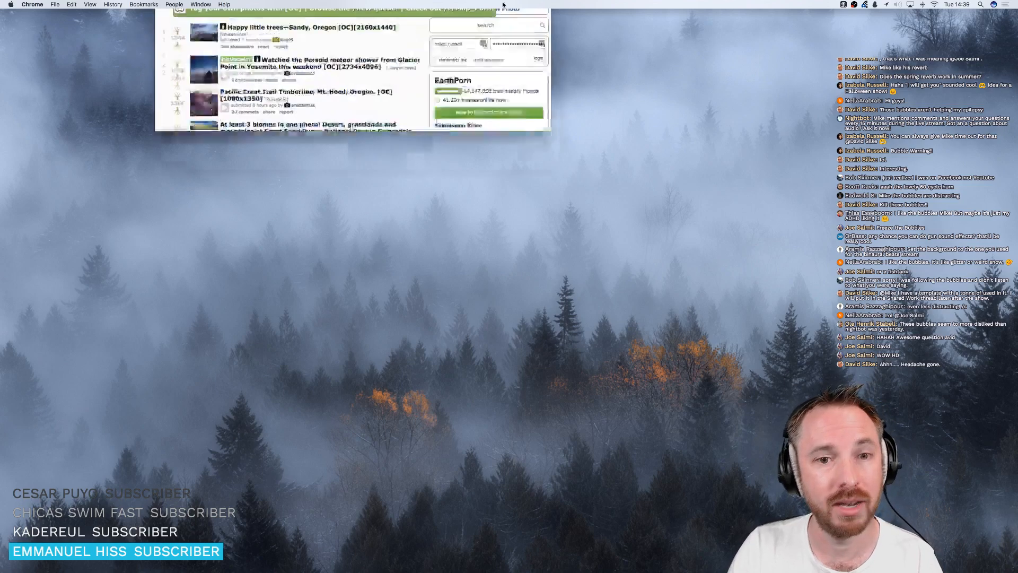
pyautogui.moveTo(507, 119); pyautogui.dragTo(364, 46)
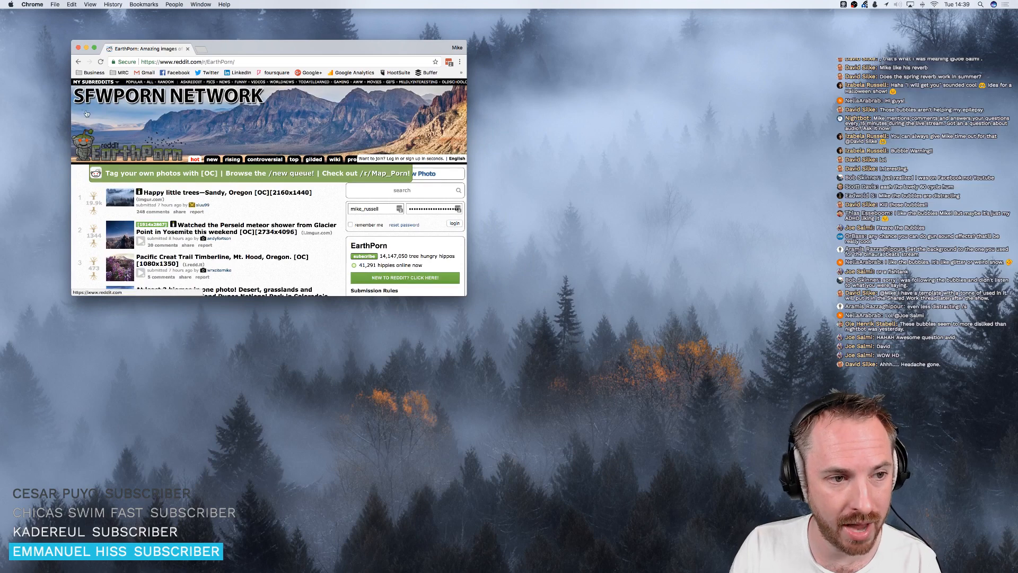
pyautogui.moveTo(464, 298); pyautogui.dragTo(698, 493)
pyautogui.scroll(-5, 528, 451)
pyautogui.scroll(5, 527, 451)
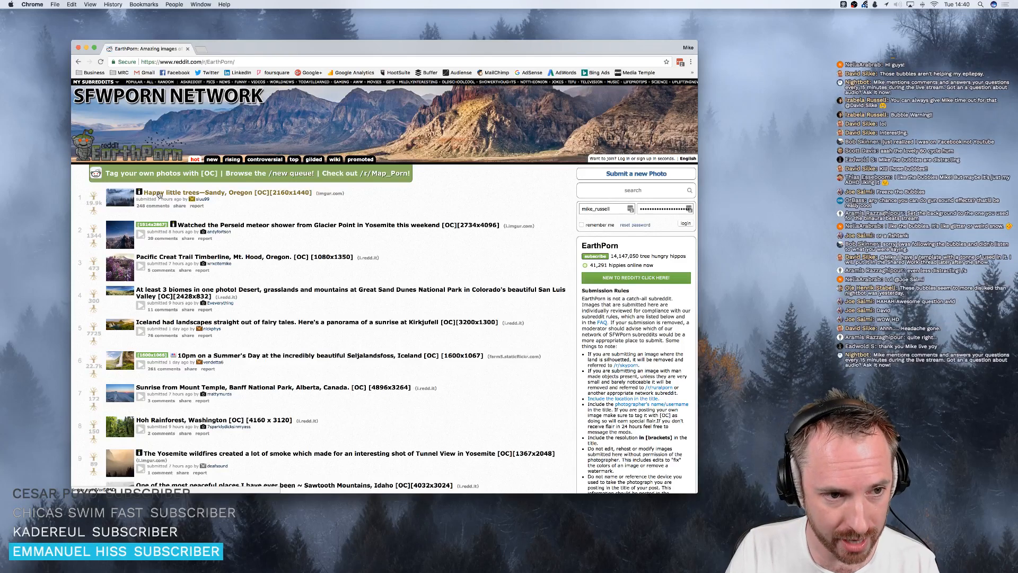
pyautogui.click(217, 194)
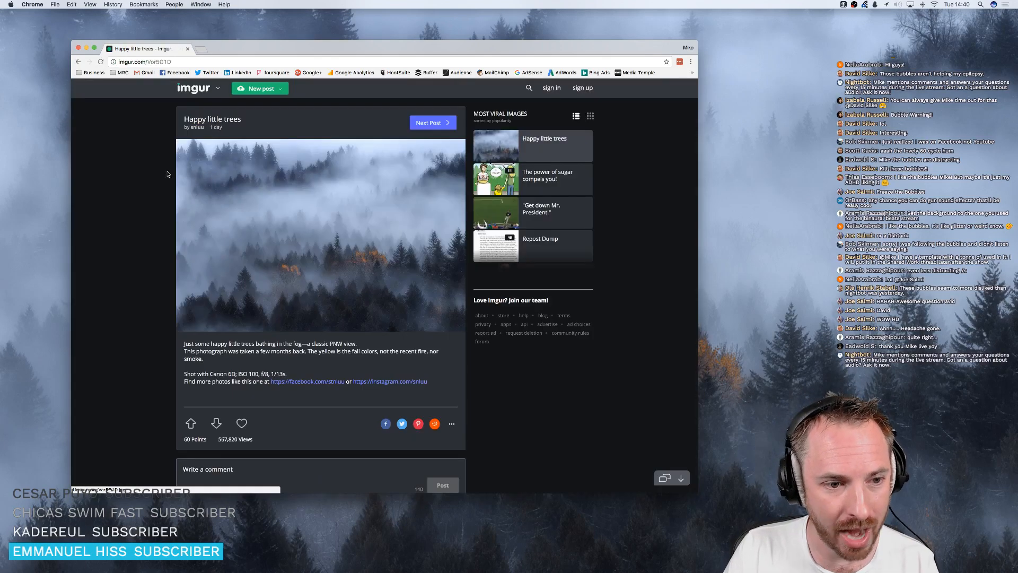
pyautogui.click(78, 62)
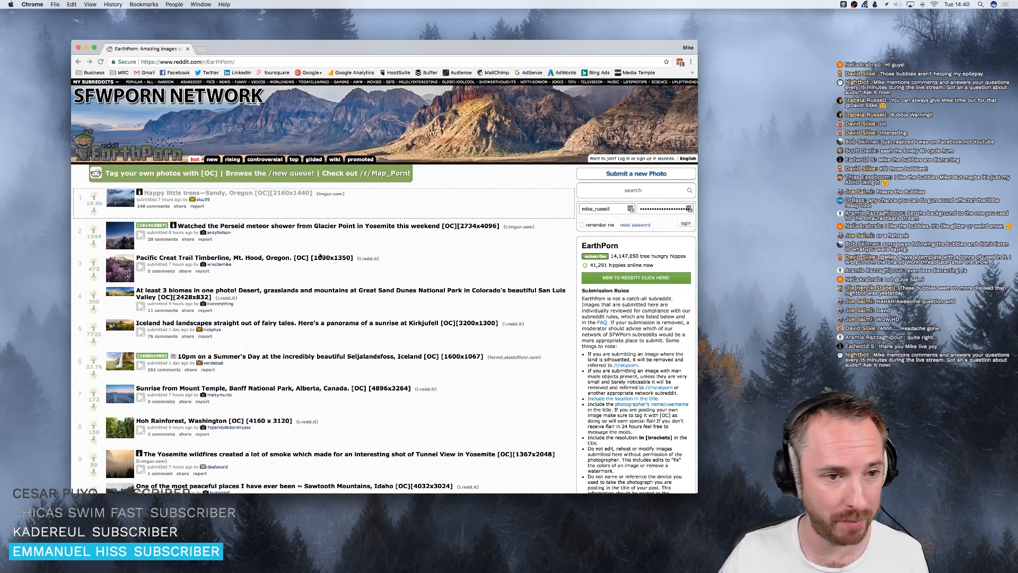
# - Go to the spaceporn subreddit, view the "Stars, Gas, and Dust Battle in the Carina Nebula" image and return to the listing
pyautogui.click(212, 61)
pyautogui.moveTo(206, 62); pyautogui.dragTo(309, 72)
pyautogui.write('S')
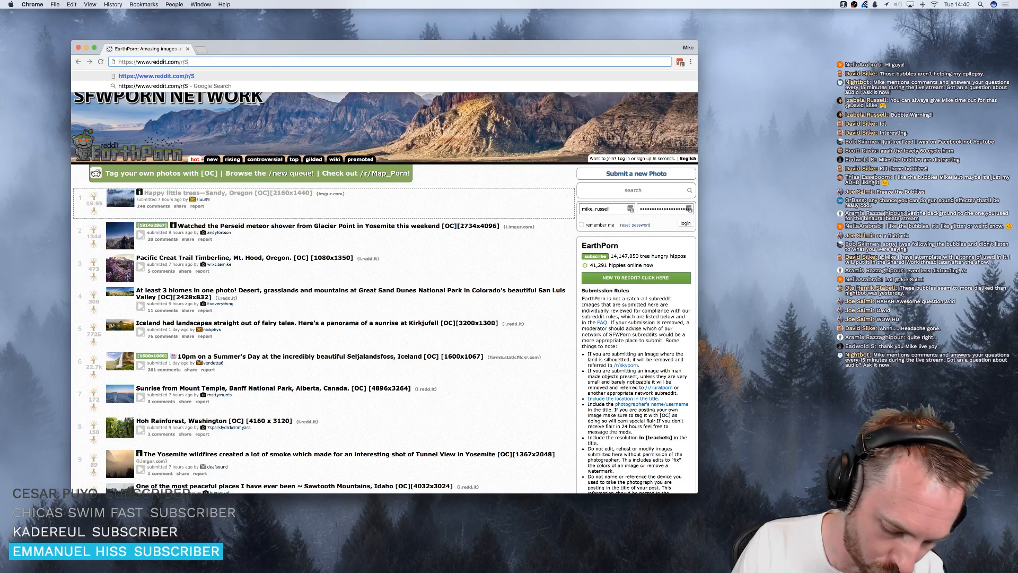
pyautogui.write('paceporn')
pyautogui.press('Return')
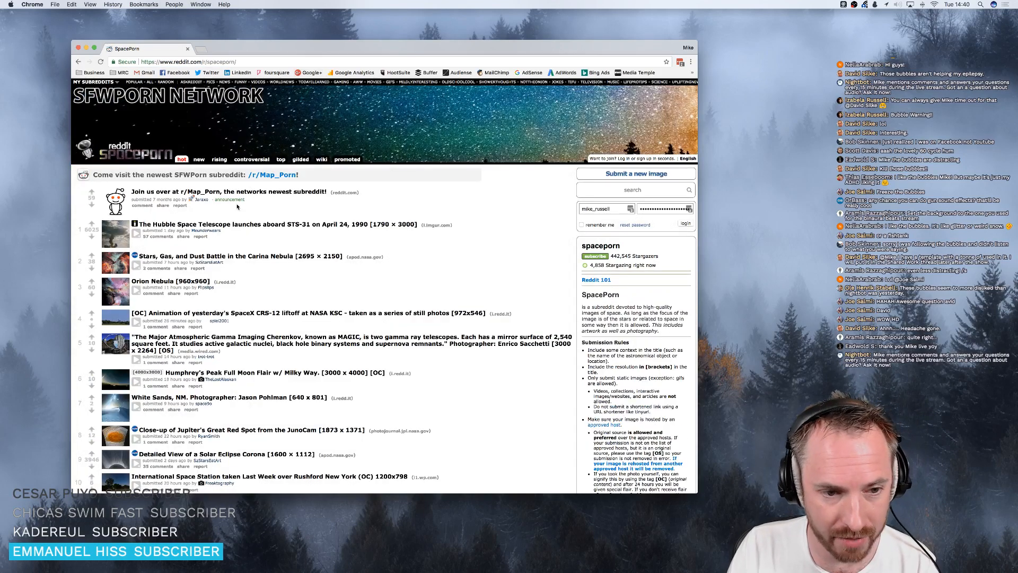
pyautogui.click(178, 256)
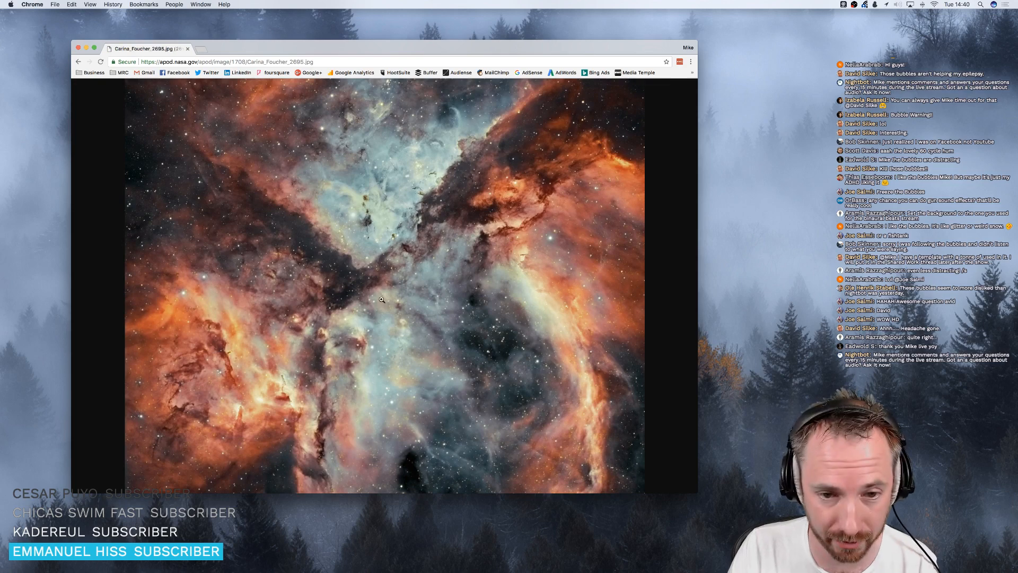
pyautogui.click(78, 61)
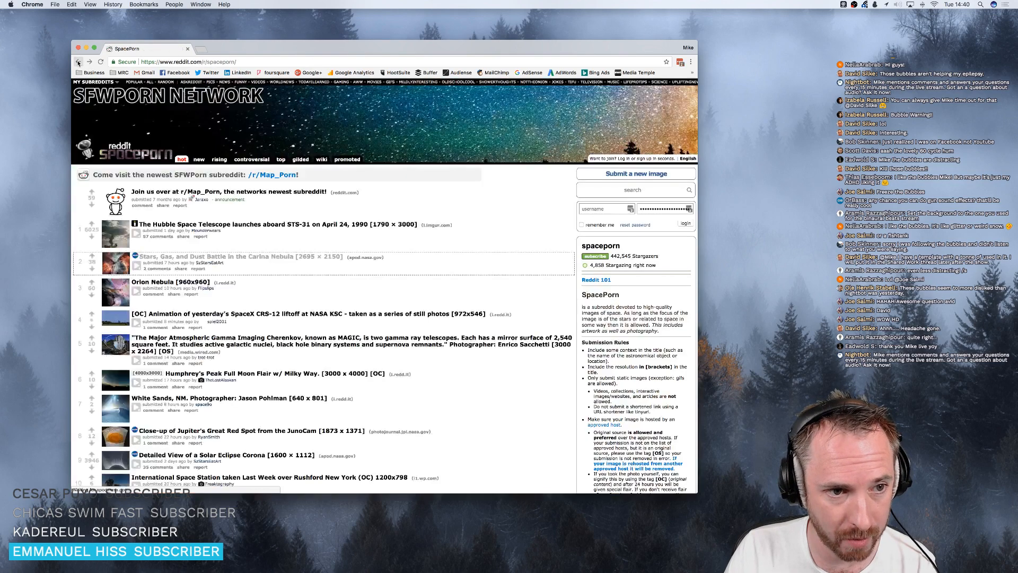
# - Go to the Wallpapers subreddit and open the "Koi Fishes" post
pyautogui.click(208, 63)
pyautogui.click(209, 62)
pyautogui.hotkey('shift', 'End')
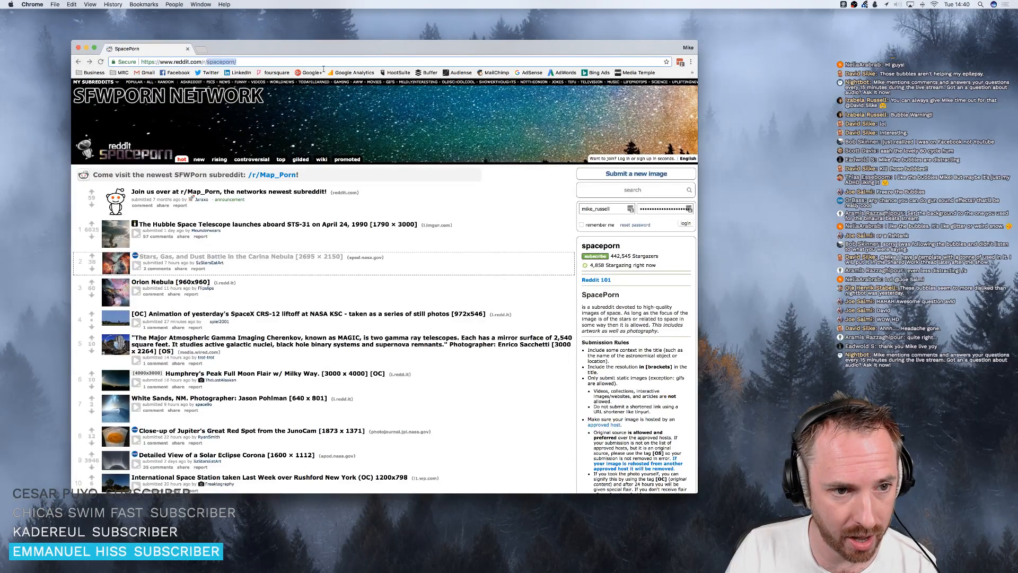
pyautogui.write('Wallpa')
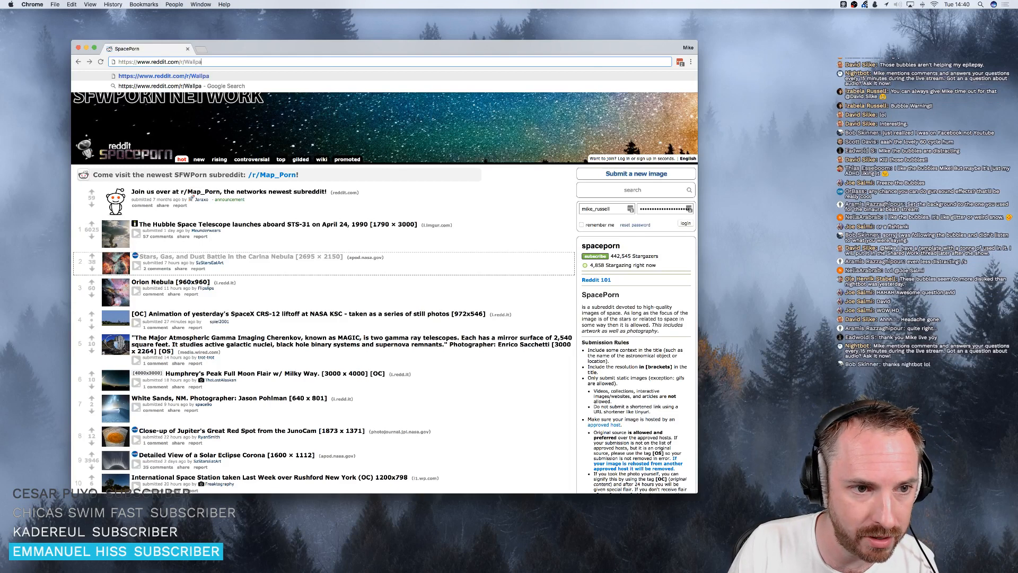
pyautogui.write('pers')
pyautogui.press('Return')
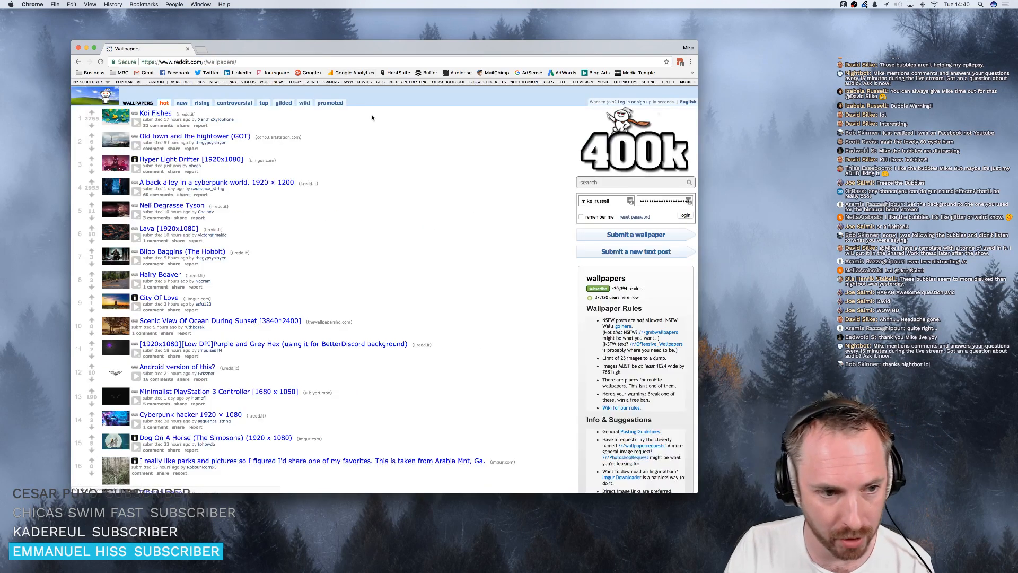
pyautogui.click(154, 115)
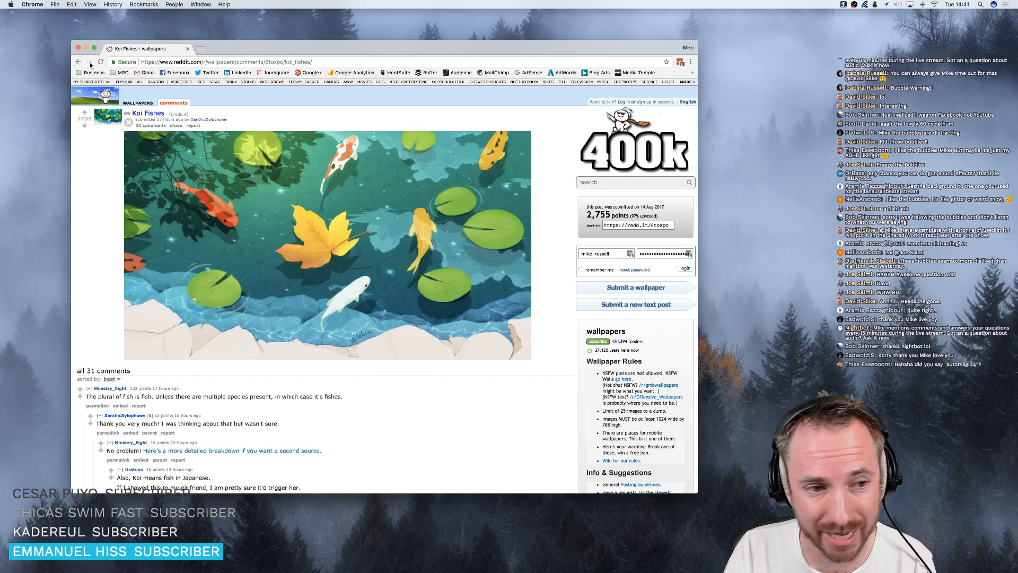
pyautogui.click(179, 62)
pyautogui.write('c')
pyautogui.press('Return')
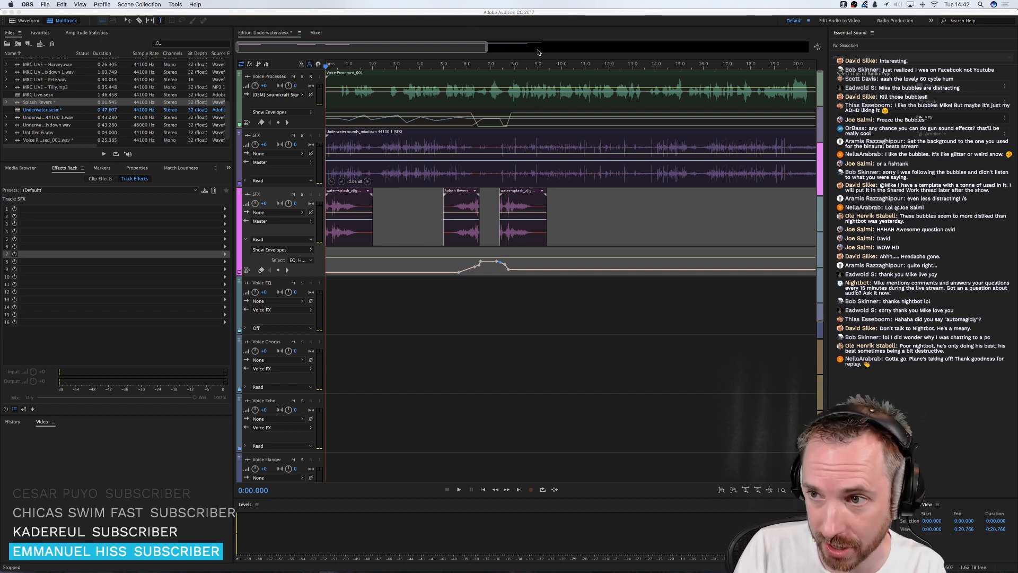
# - Switch back to Adobe Audition and play the Underwater session from about 12.2 s
pyautogui.click(530, 35)
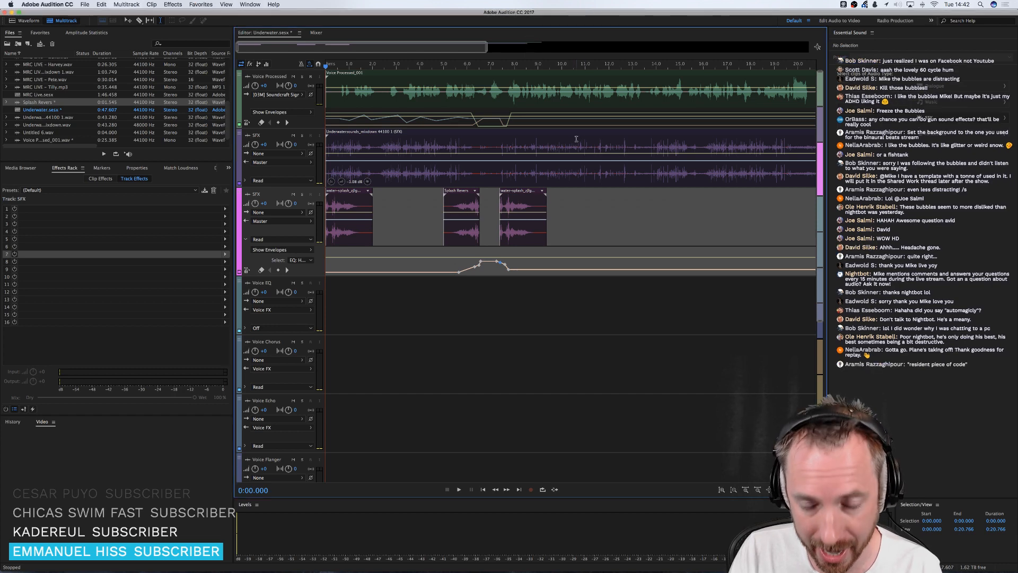
pyautogui.hscroll(1, 574, 138)
pyautogui.hscroll(2, 573, 137)
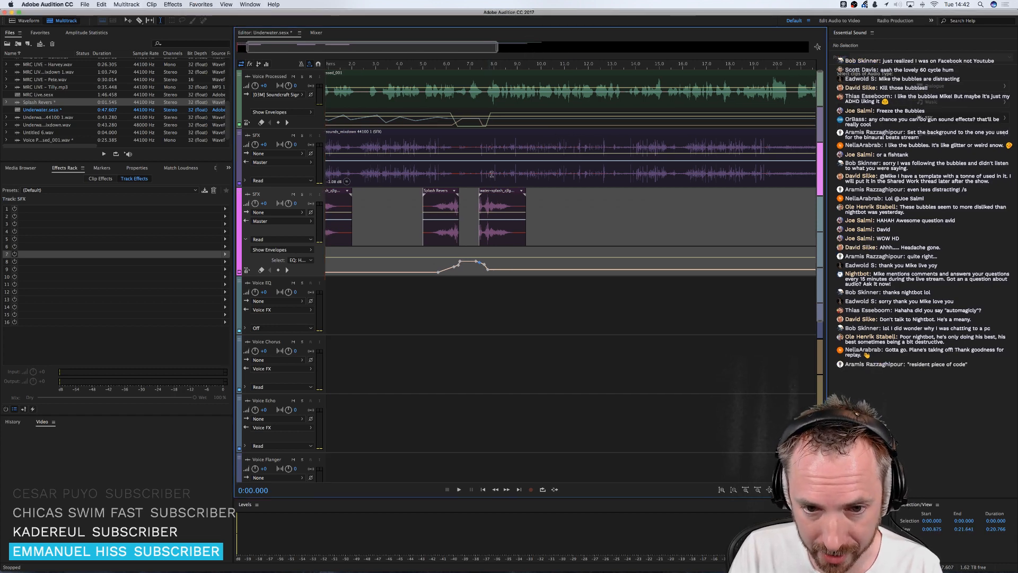
pyautogui.click(594, 172)
pyautogui.press('space')
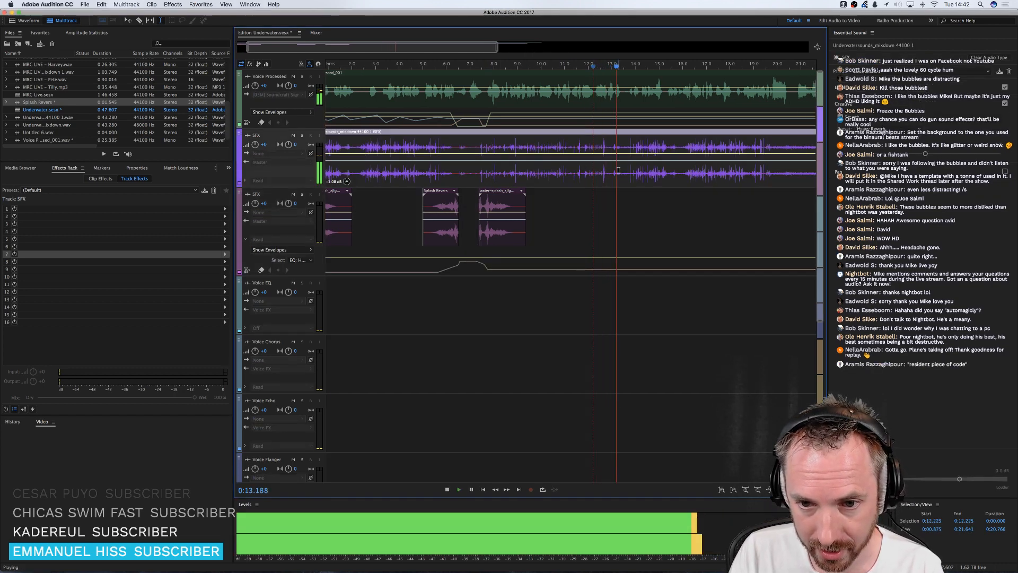
pyautogui.hscroll(6, 641, 168)
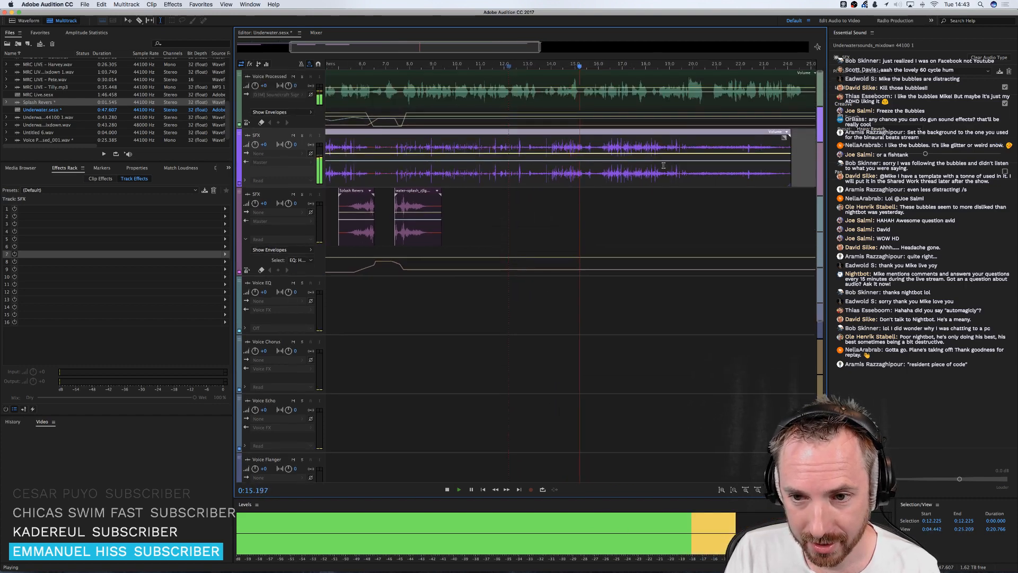
pyautogui.press('space')
pyautogui.hscroll(-8, 637, 170)
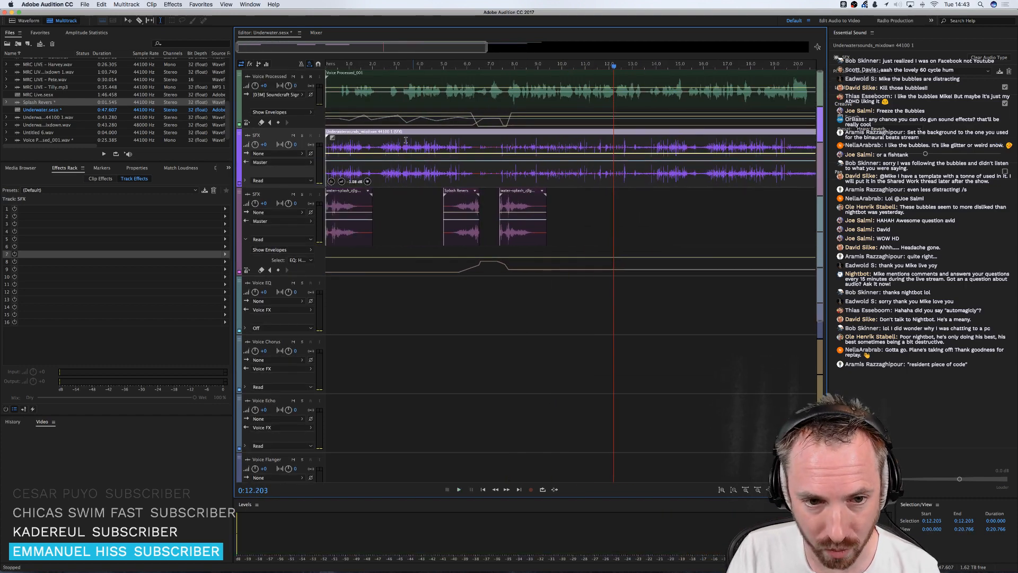
# - Add a Scientific Filter to slot 8 of the Voice Processed track's effects rack
pyautogui.click(368, 103)
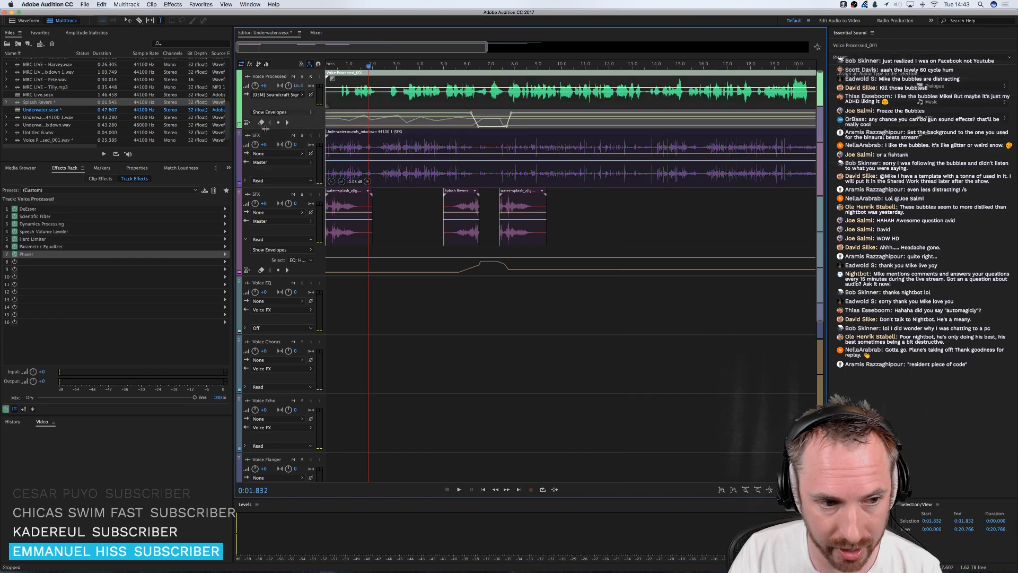
pyautogui.click(228, 261)
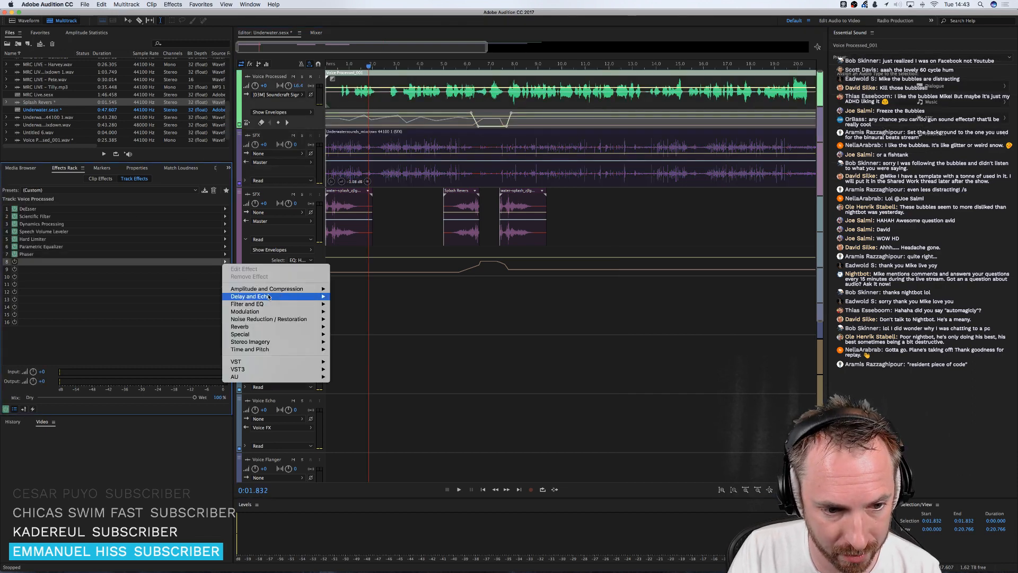
pyautogui.moveTo(280, 294)
pyautogui.moveTo(255, 304)
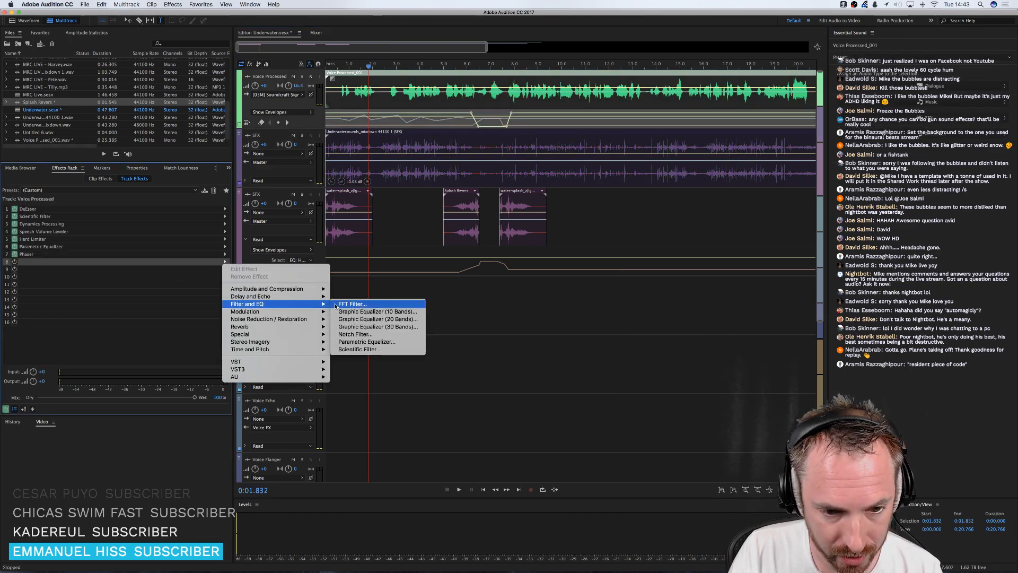
pyautogui.click(359, 349)
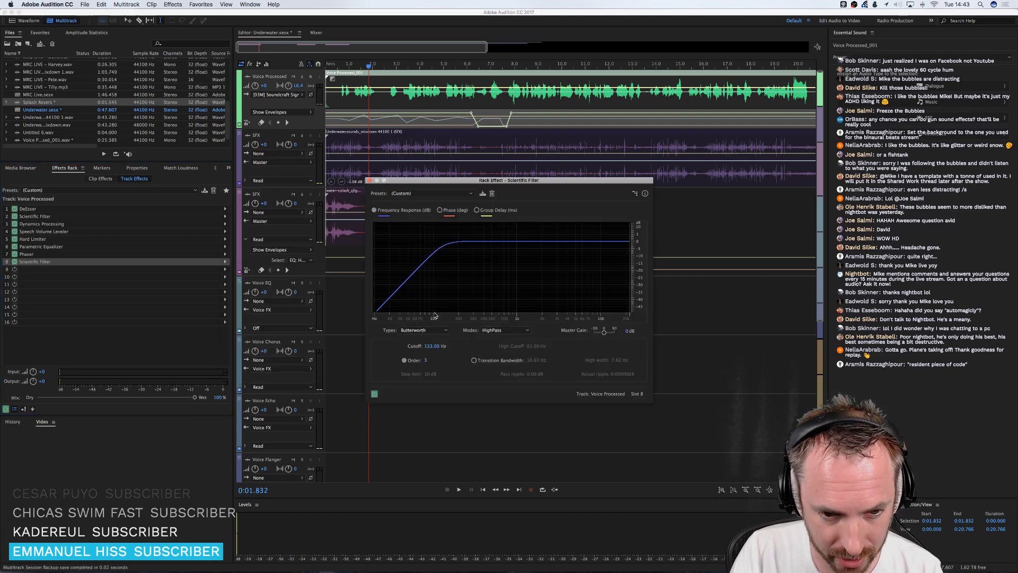
# - Set the Scientific Filter to a Bessel LowPass with a 268 Hz cutoff, listen to the result from 1.832 s and close its settings
pyautogui.click(430, 193)
pyautogui.click(424, 198)
pyautogui.moveTo(430, 347); pyautogui.dragTo(432, 265)
pyautogui.press('space')
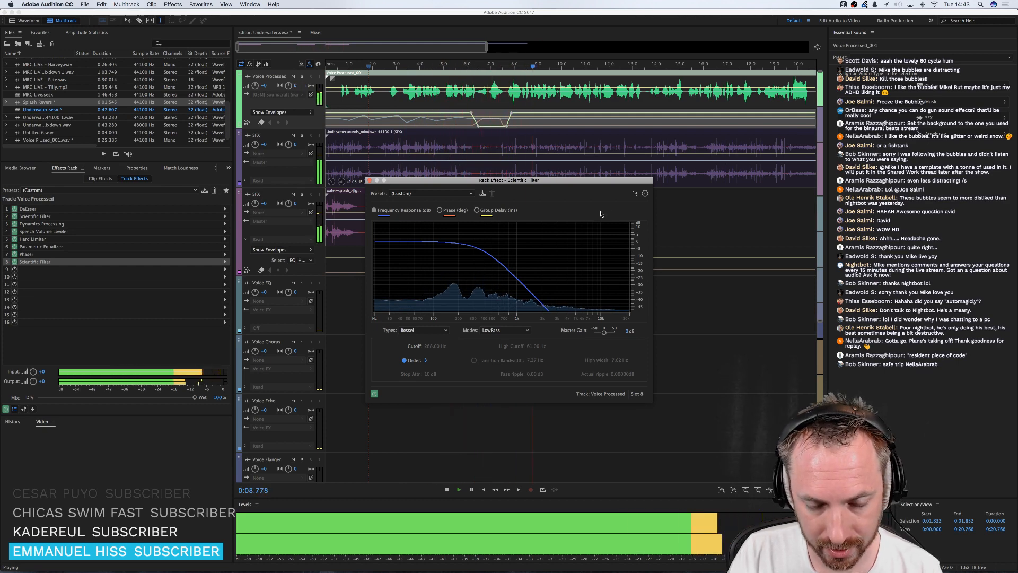
pyautogui.press('space')
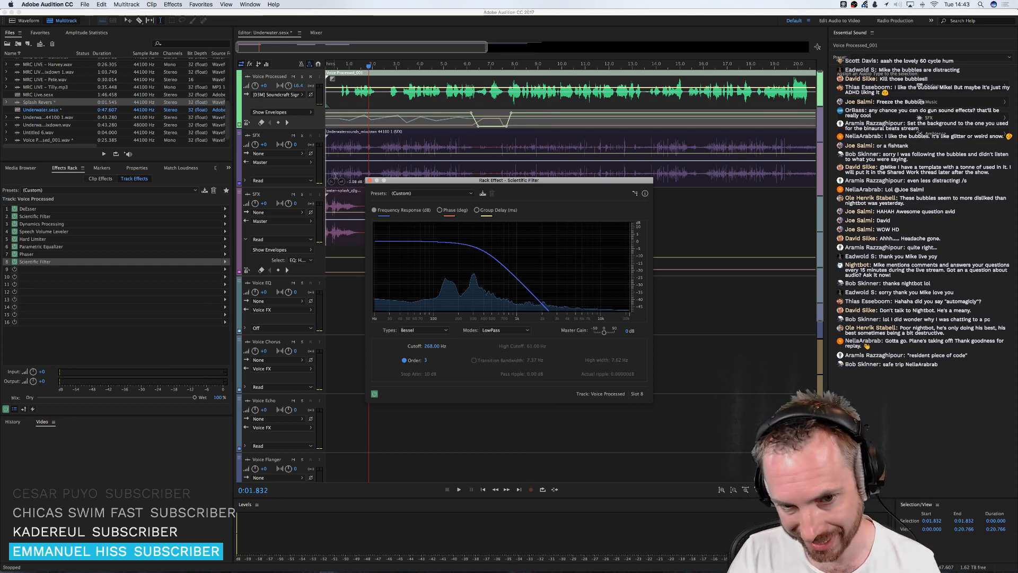
pyautogui.click(370, 181)
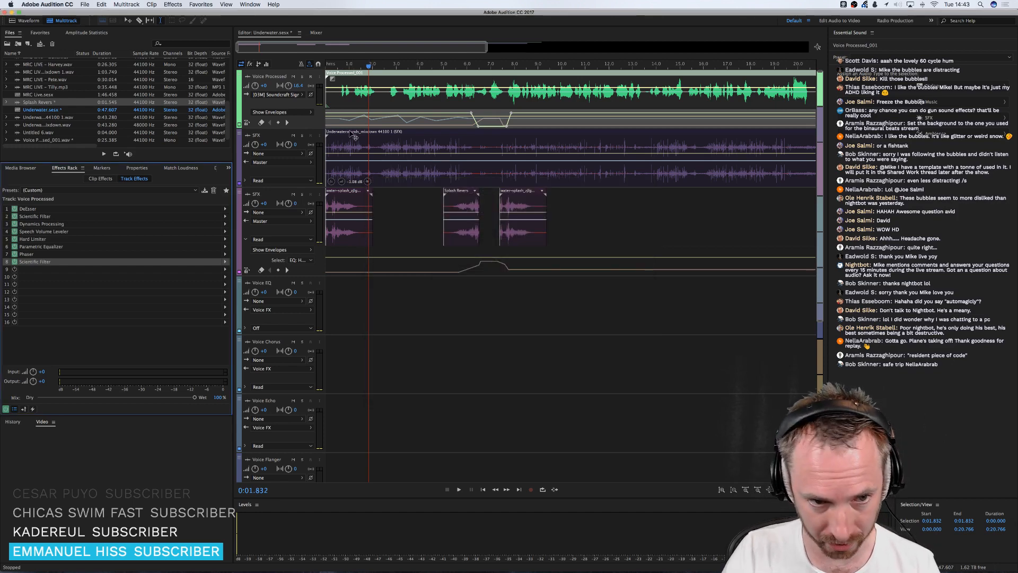
# - Check the Voice Processed track's automatable envelopes for the Scientific Filter and reopen the filter's settings
pyautogui.click(295, 114)
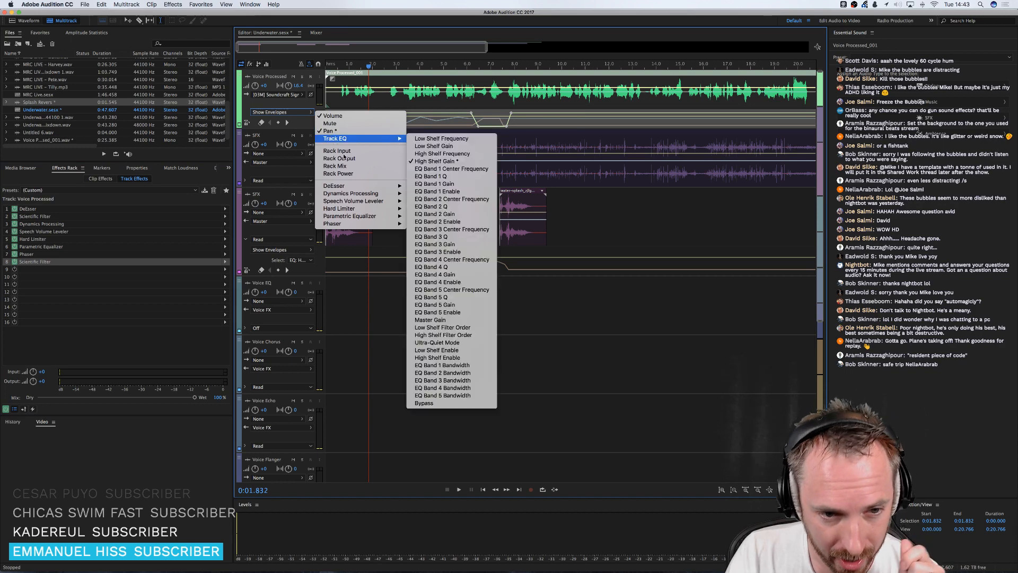
pyautogui.moveTo(359, 216)
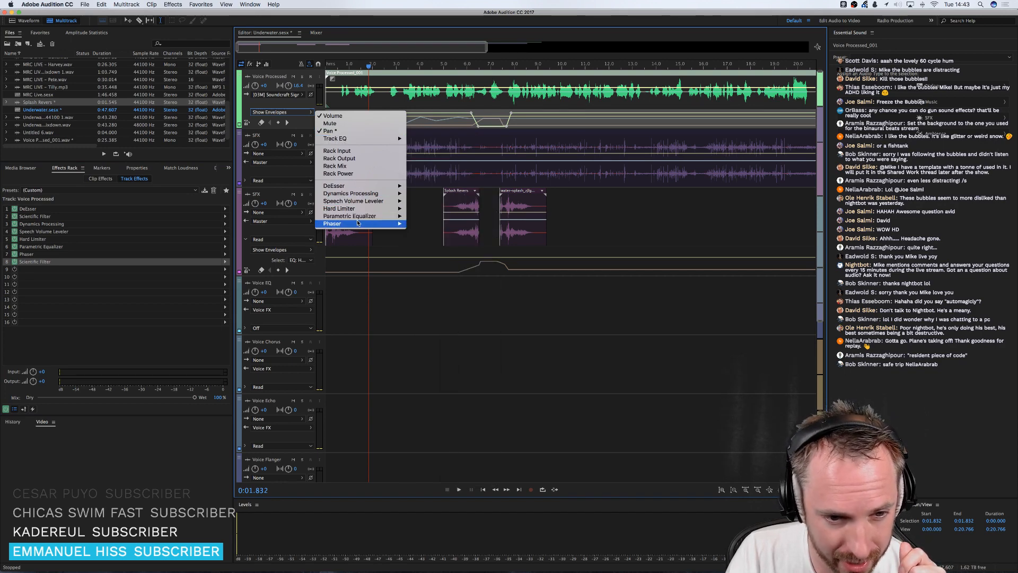
pyautogui.click(169, 263)
pyautogui.doubleClick(170, 263)
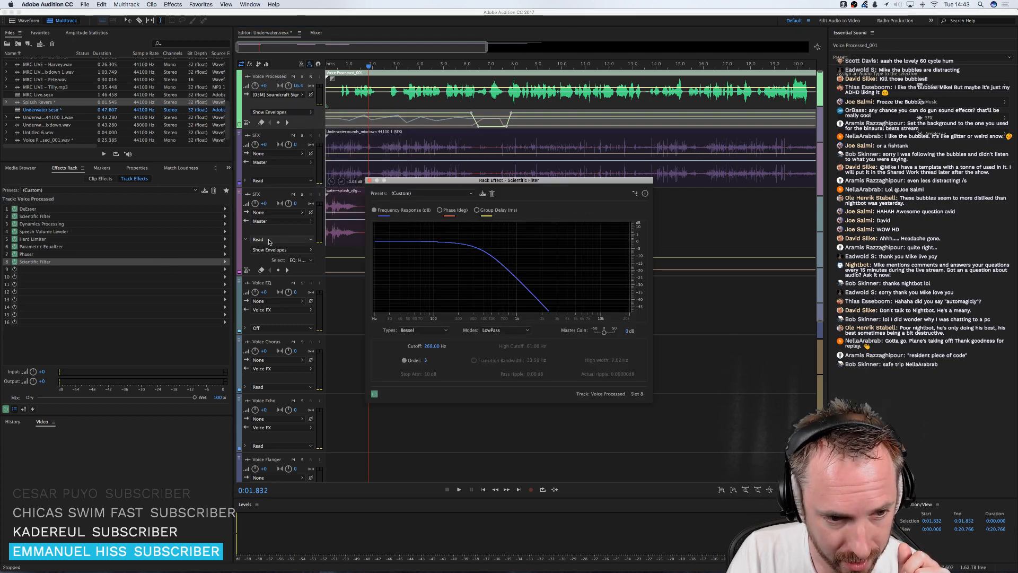
# - Try an FFT Filter with the (Default) preset in slot 8, check the track's automatable envelopes and close its settings
pyautogui.click(226, 262)
pyautogui.moveTo(301, 306)
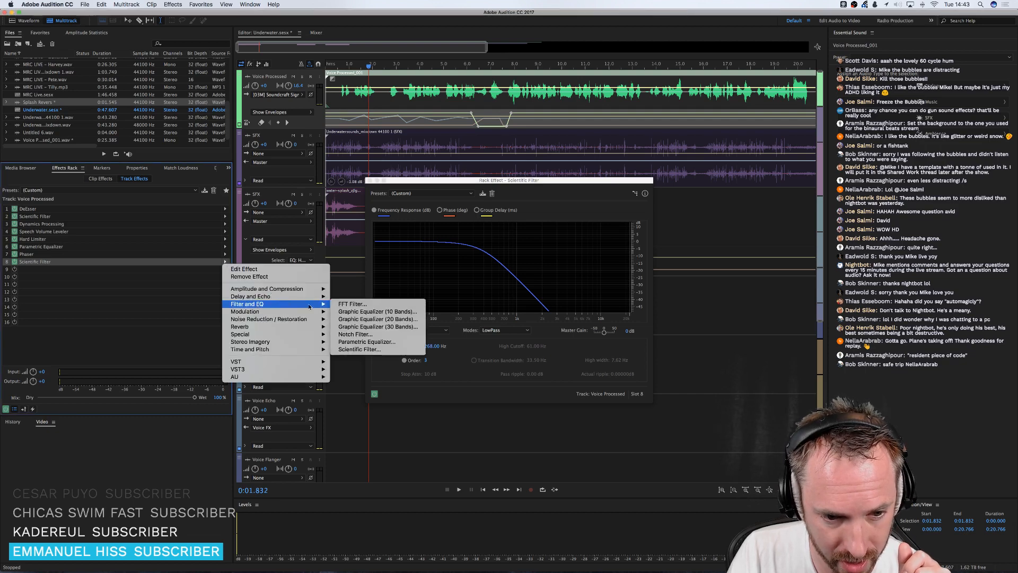
pyautogui.click(352, 304)
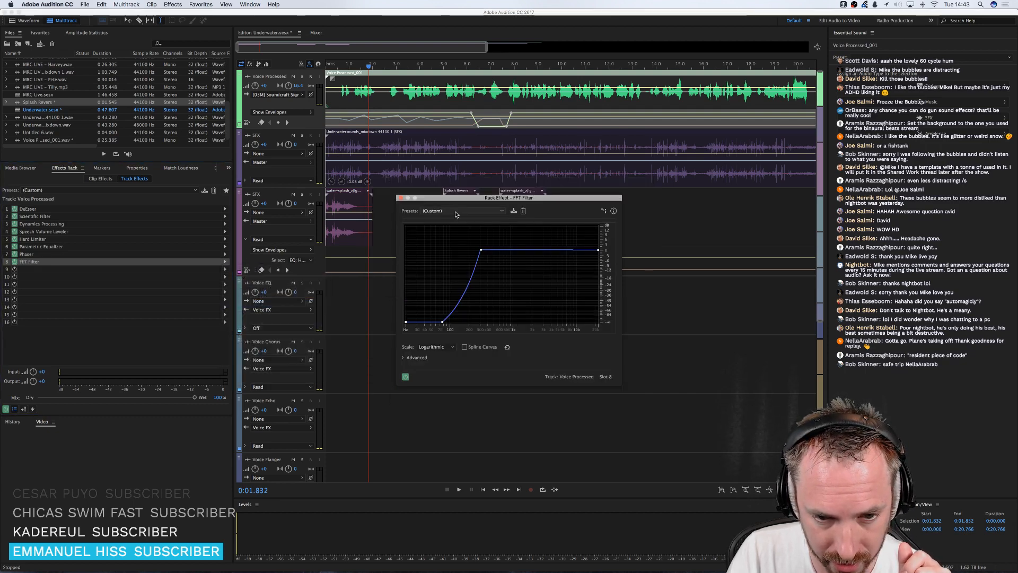
pyautogui.click(457, 212)
pyautogui.click(456, 219)
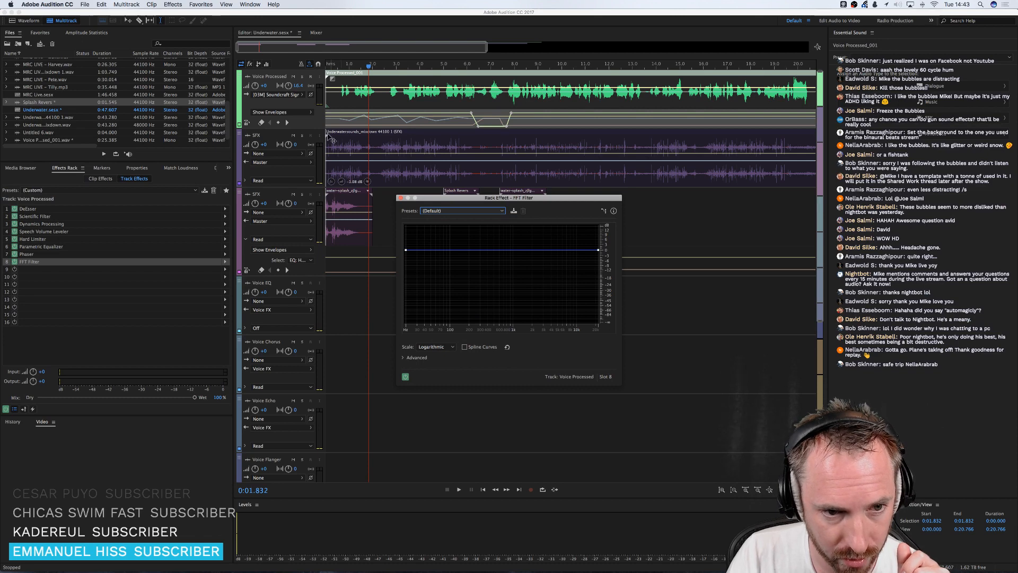
pyautogui.click(281, 112)
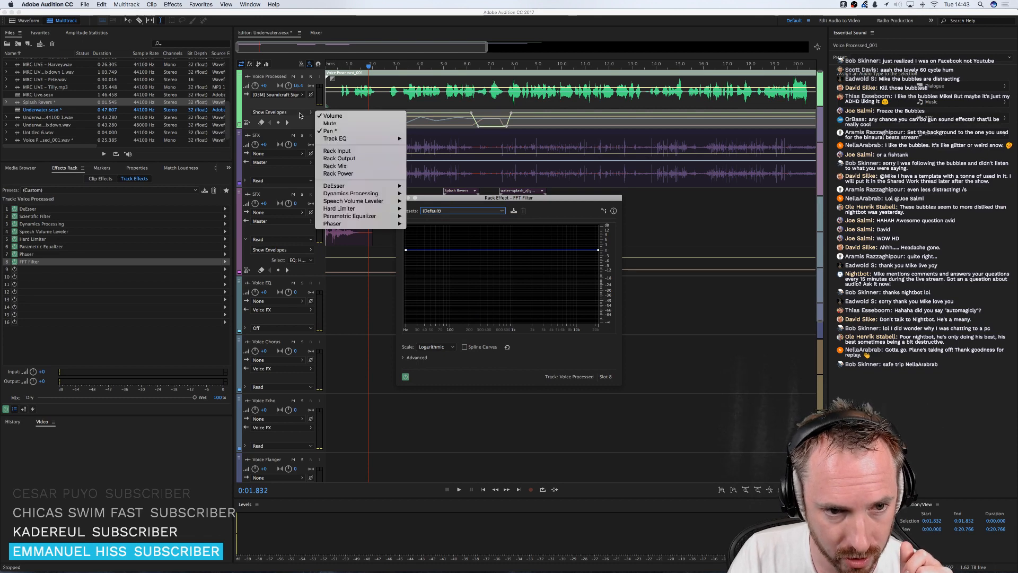
pyautogui.click(421, 203)
pyautogui.click(401, 198)
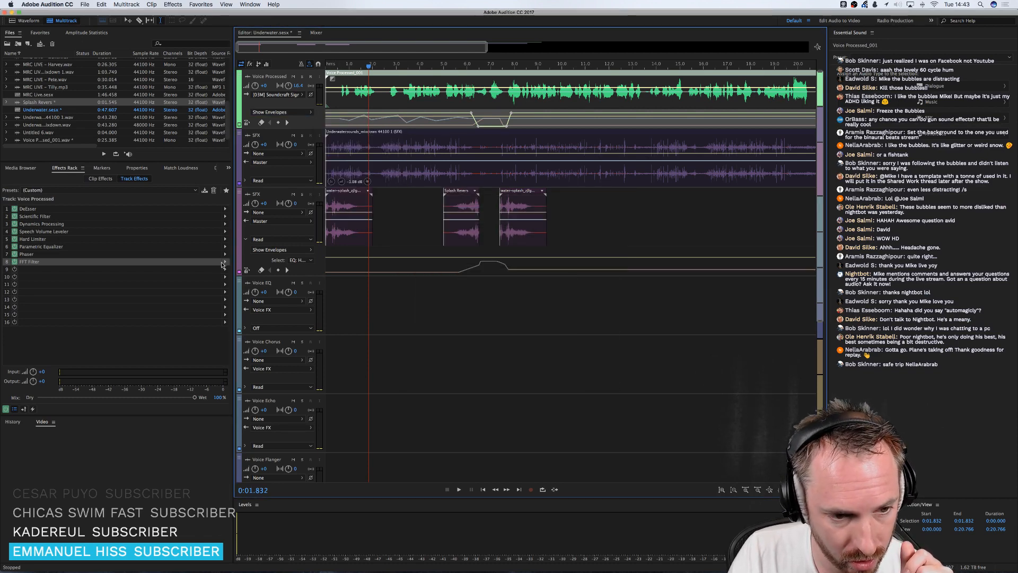
# - Put a Parametric Equalizer in slot 8 of the Voice Processed rack and check its automatable parameters
pyautogui.click(222, 264)
pyautogui.moveTo(297, 304)
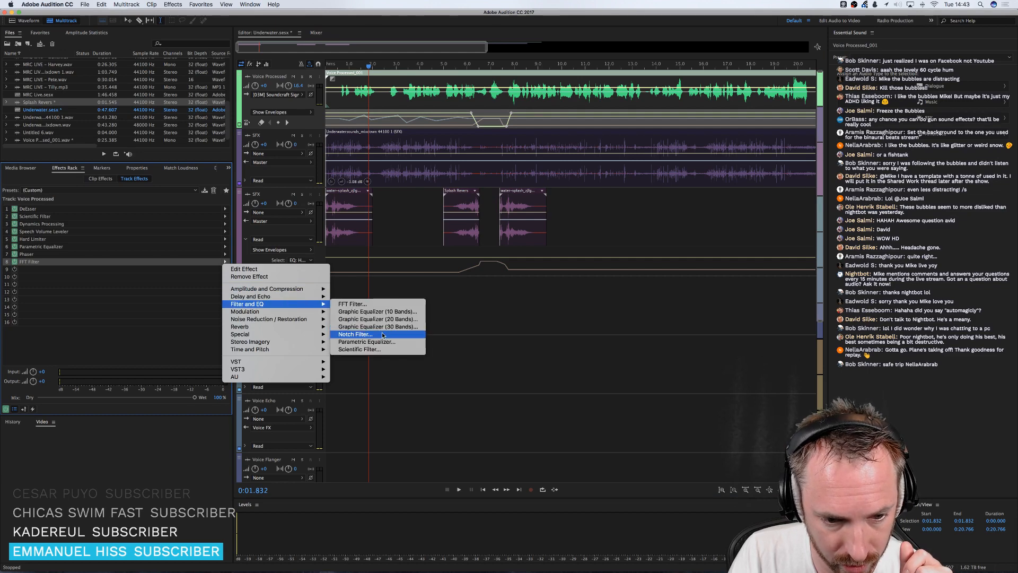
pyautogui.click(367, 342)
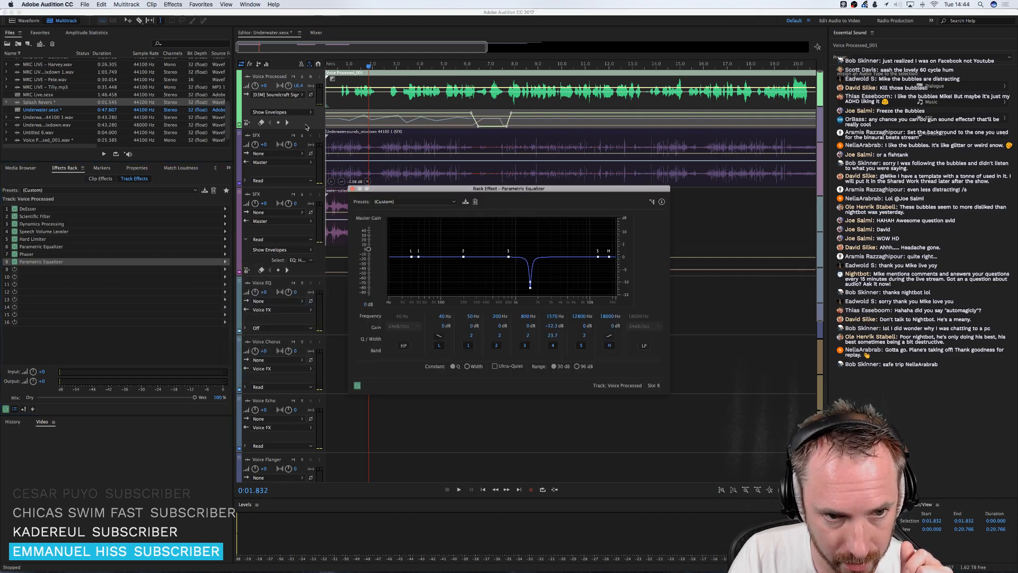
pyautogui.click(310, 113)
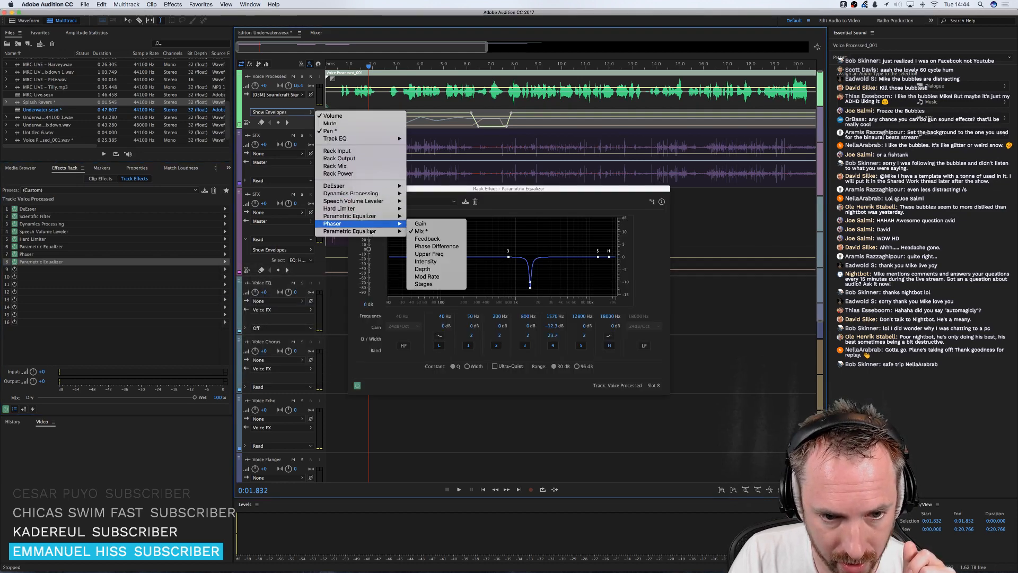
pyautogui.moveTo(386, 236)
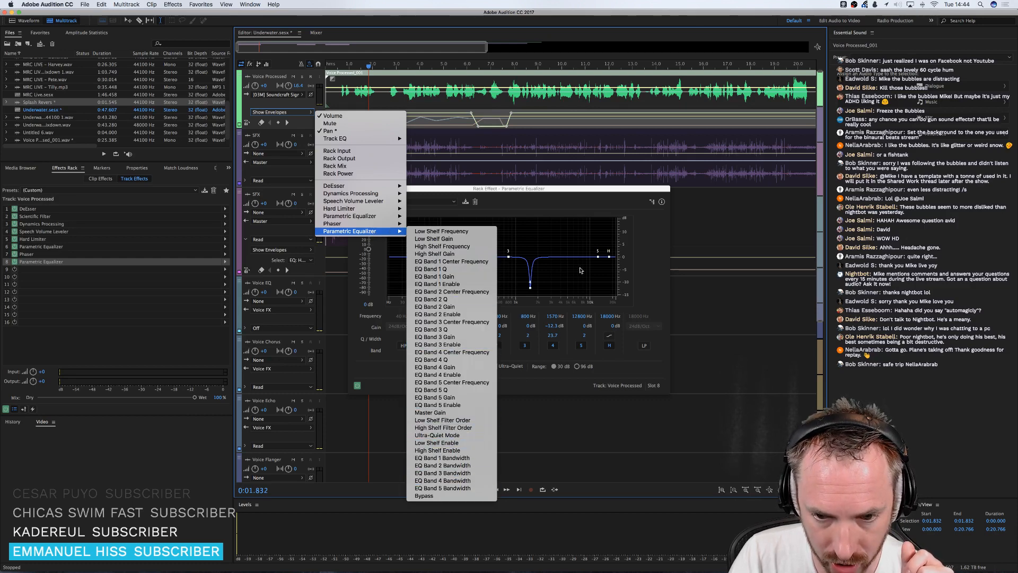
pyautogui.click(568, 270)
# - Reset the Parametric Equalizer to (Default), leave only the high shelf band enabled and set it to about 267 Hz and -15 dB
pyautogui.click(531, 287)
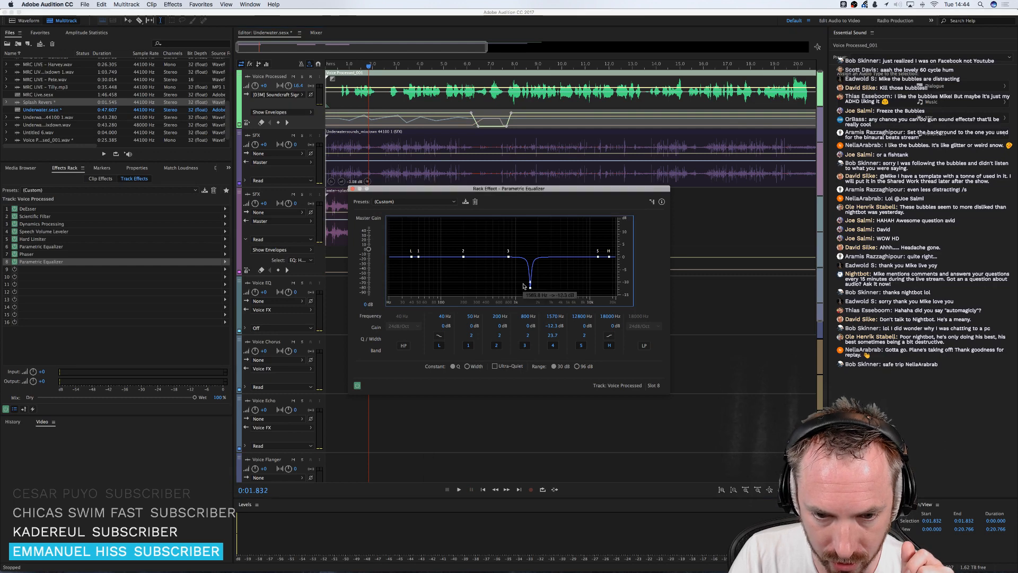
pyautogui.click(422, 204)
pyautogui.click(403, 210)
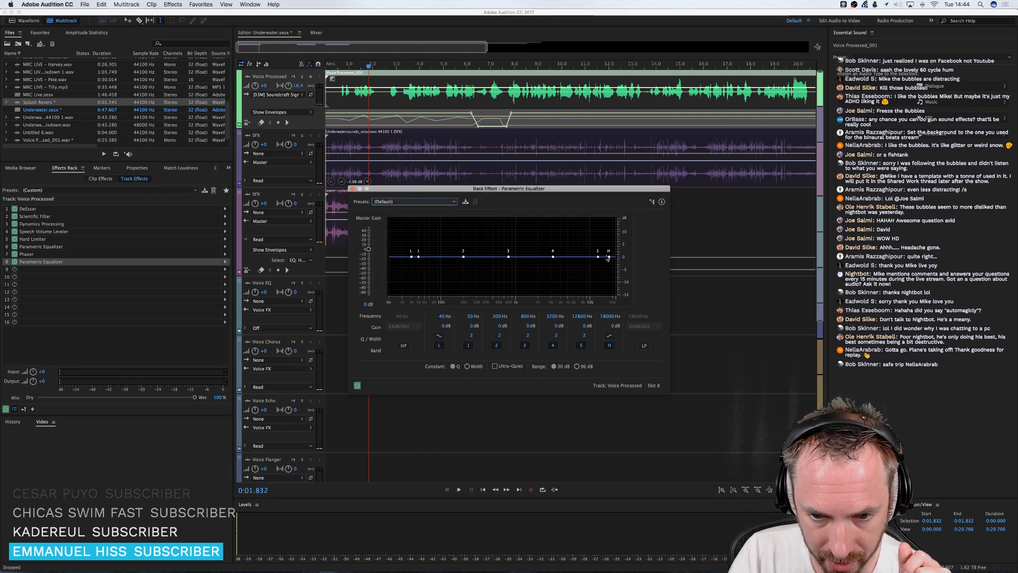
pyautogui.click(609, 336)
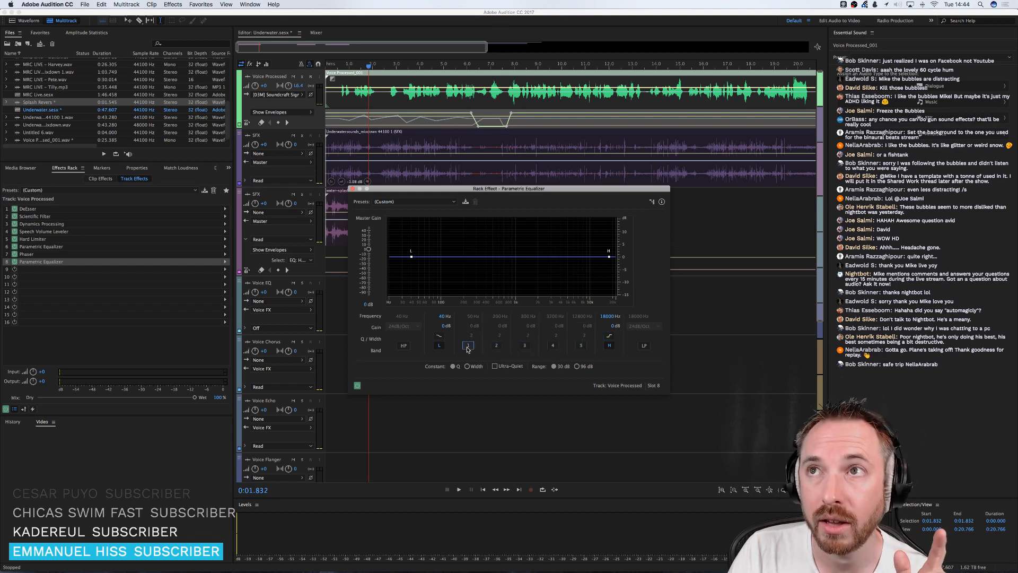
pyautogui.moveTo(610, 258); pyautogui.dragTo(474, 321)
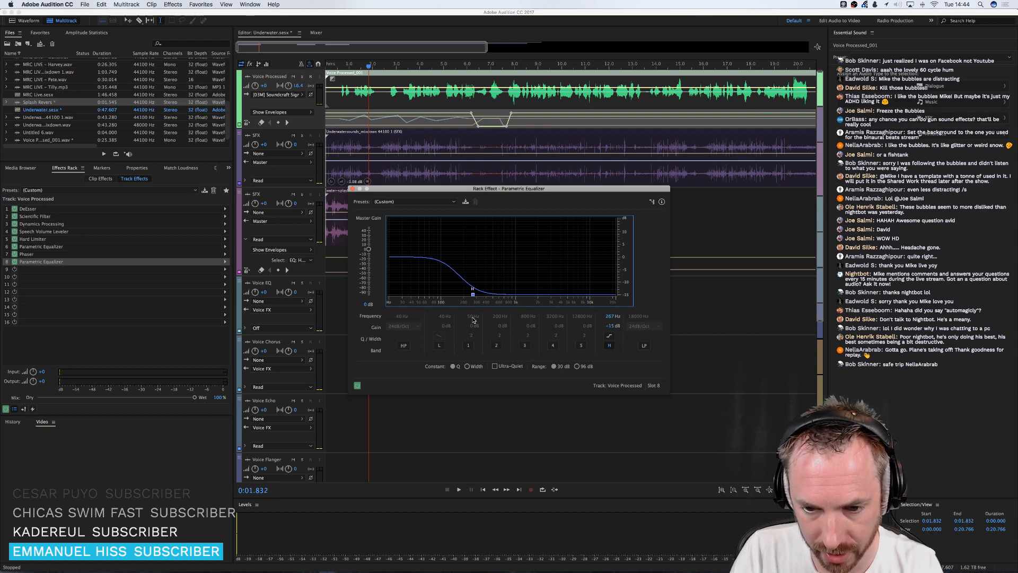
# - Listen to the equalized voice from 1.832 s and show the slot 8 Parametric Equalizer's High Shelf Gain envelope
pyautogui.press('space')
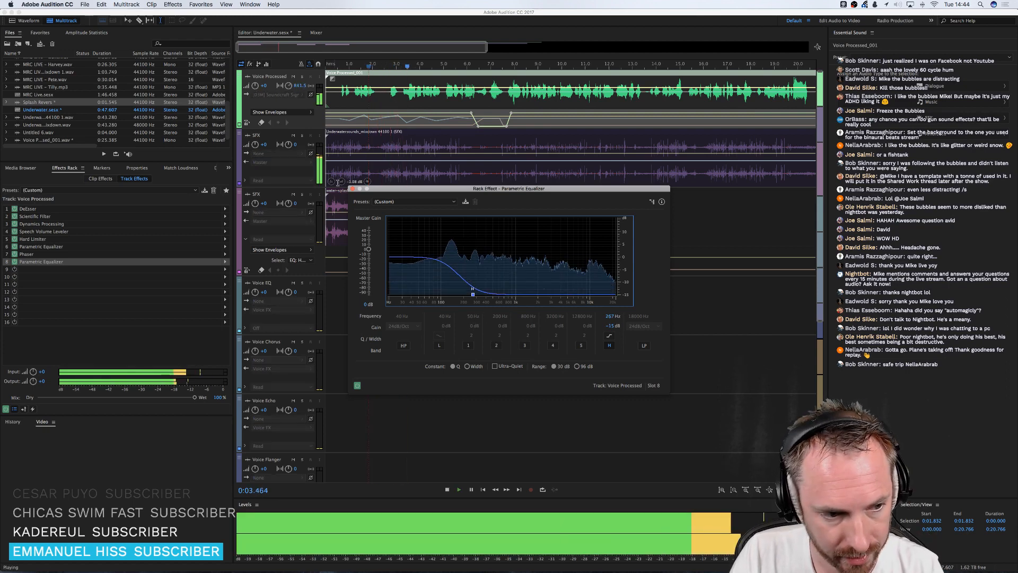
pyautogui.press('space')
pyautogui.click(311, 113)
pyautogui.moveTo(367, 231)
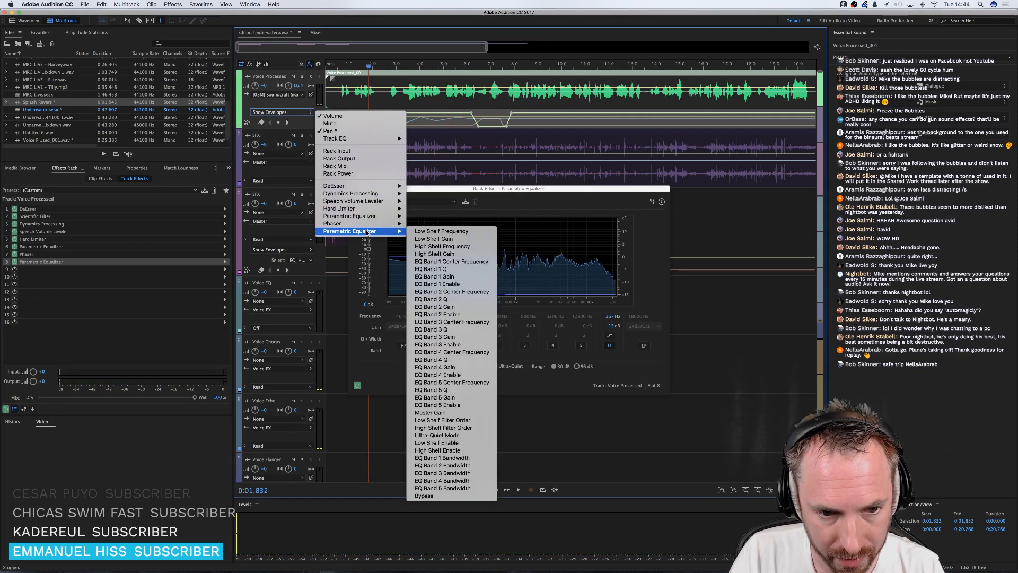
pyautogui.click(450, 254)
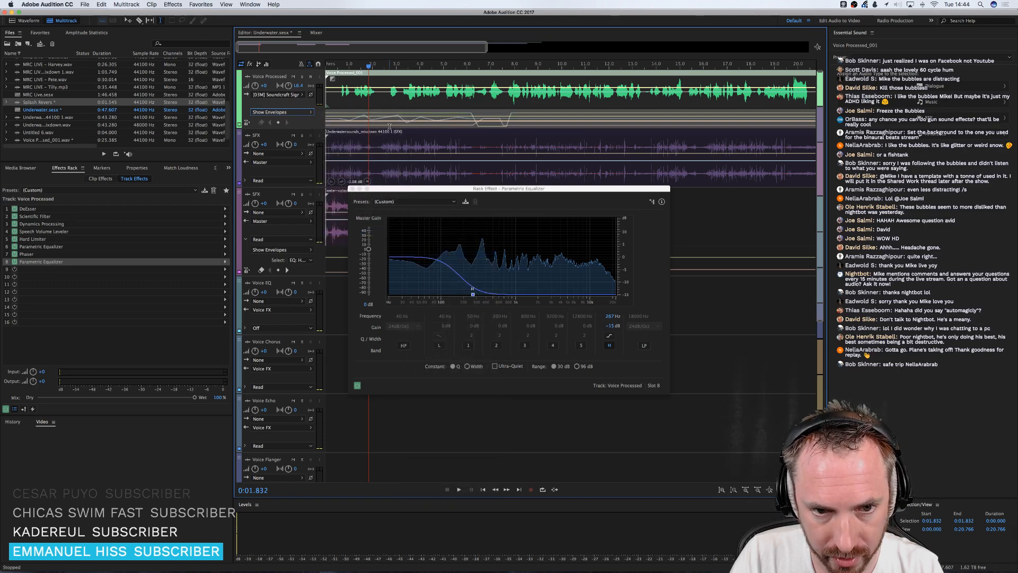
# - Add High Shelf Gain keyframes near the start of the Voice Processed track, dropping the gain to about -48 dB around 0.7 s
pyautogui.moveTo(394, 124); pyautogui.dragTo(325, 122)
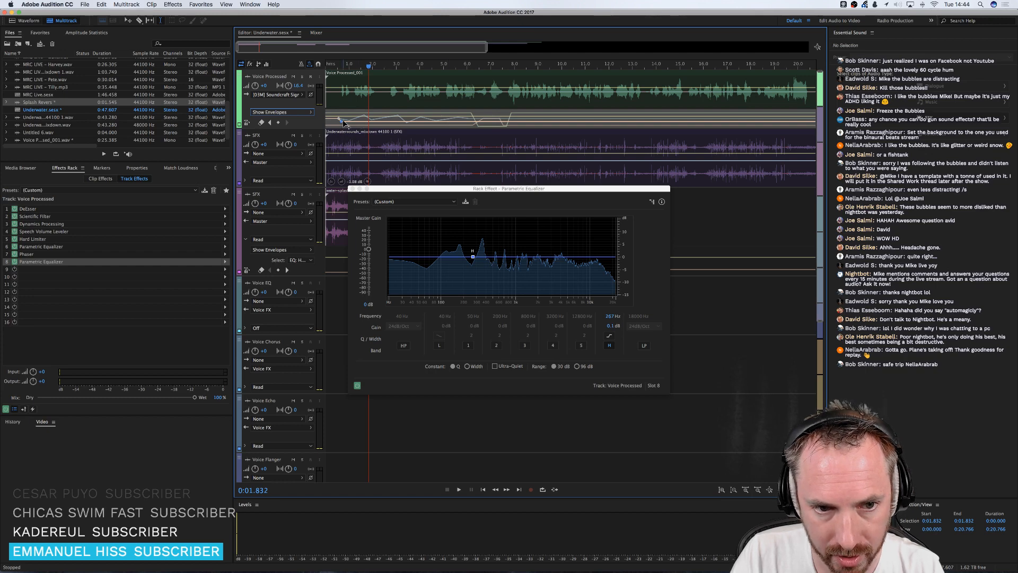
pyautogui.moveTo(342, 123); pyautogui.dragTo(341, 126)
pyautogui.click(355, 68)
pyautogui.moveTo(341, 125); pyautogui.dragTo(344, 132)
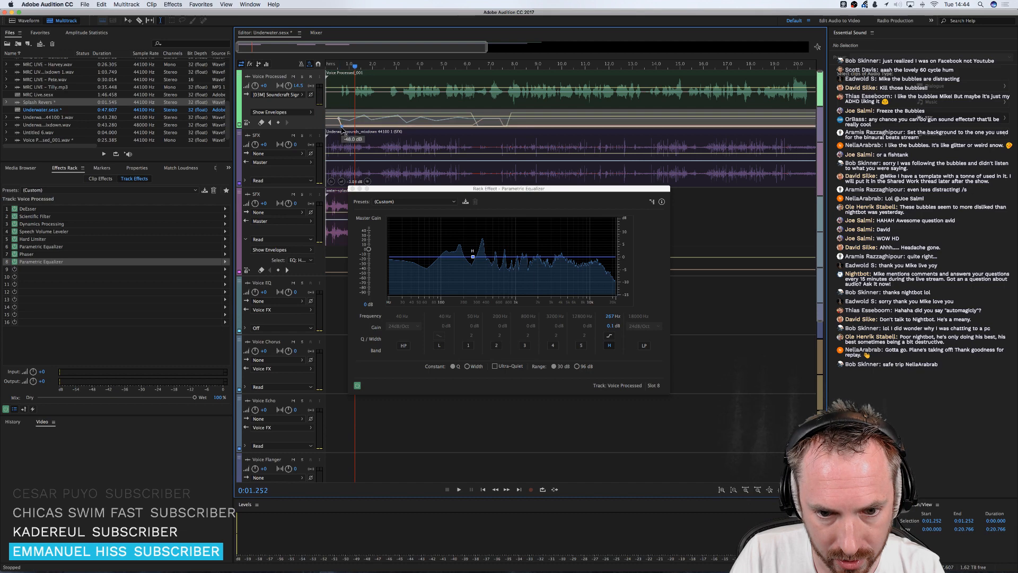
# - Play from 0.167 s and shape the High Shelf Gain envelope with keyframes between about 5.7 s and 7.7 s
pyautogui.click(329, 67)
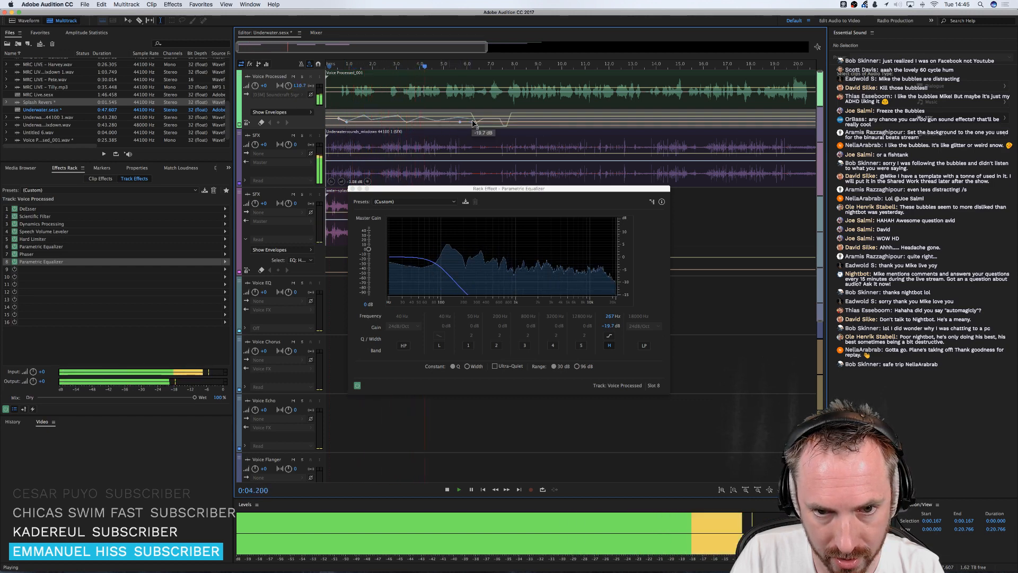
pyautogui.press('space')
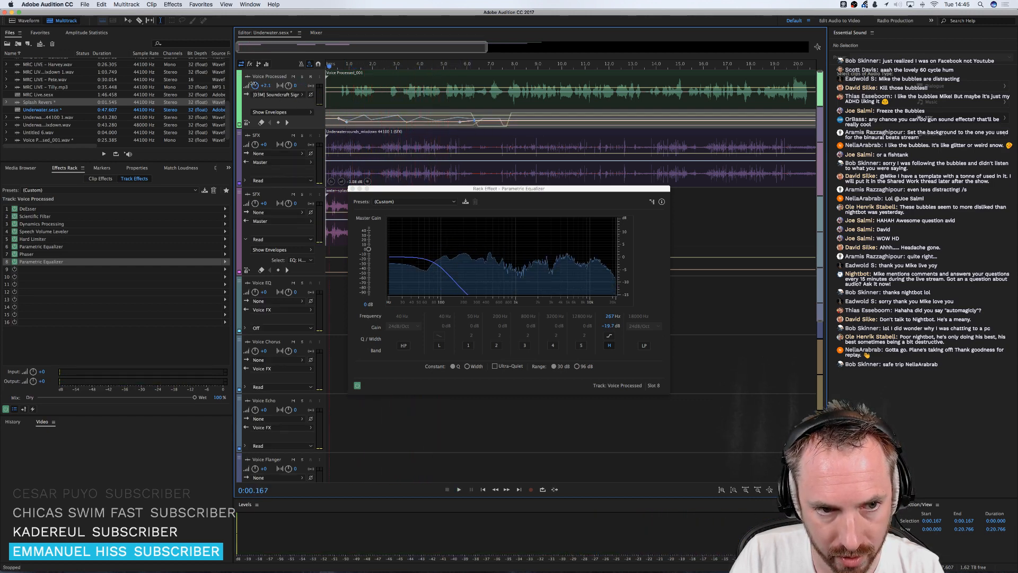
pyautogui.press('space')
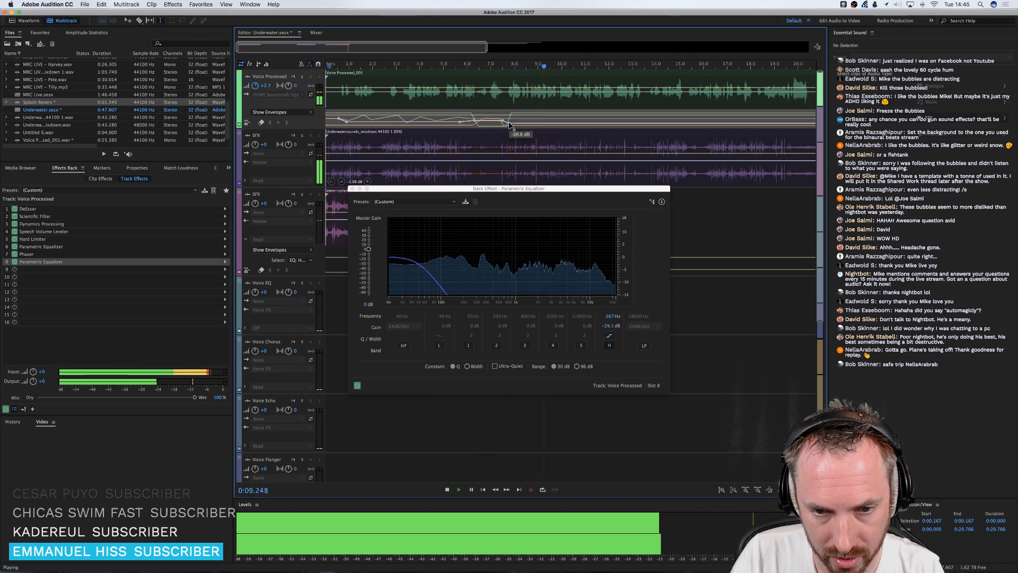
# - Add High Shelf Gain keyframes near the end of the voice, raising the gain to about 7.5 dB around 20 s
pyautogui.hscroll(7, 545, 123)
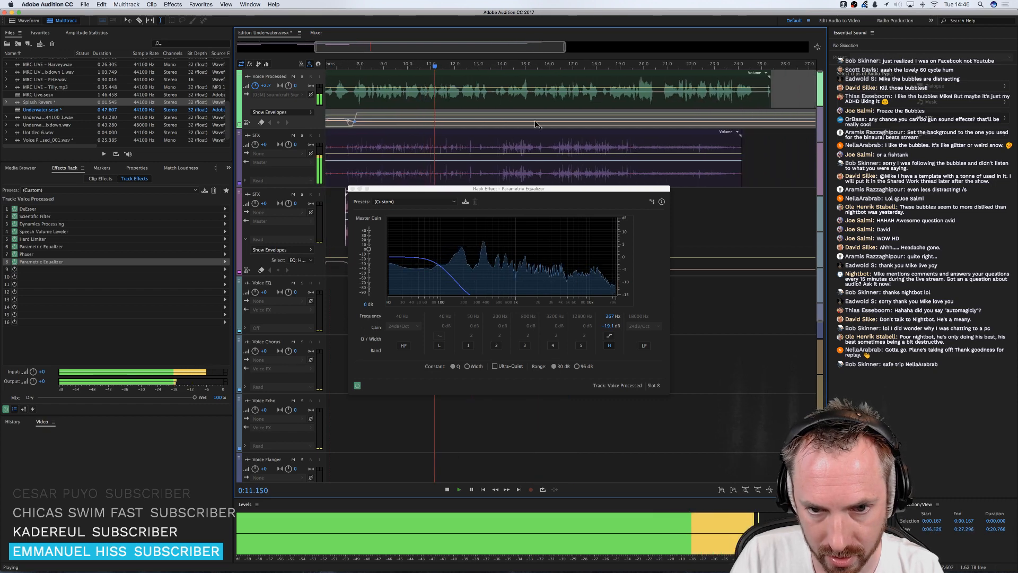
pyautogui.scroll(-5, 470, 69)
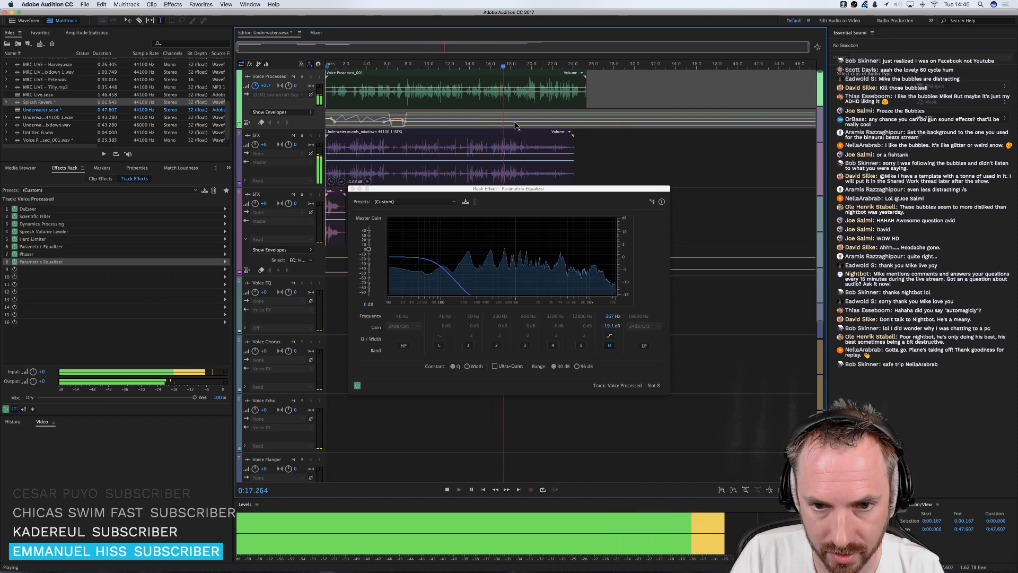
pyautogui.moveTo(534, 122); pyautogui.dragTo(536, 117)
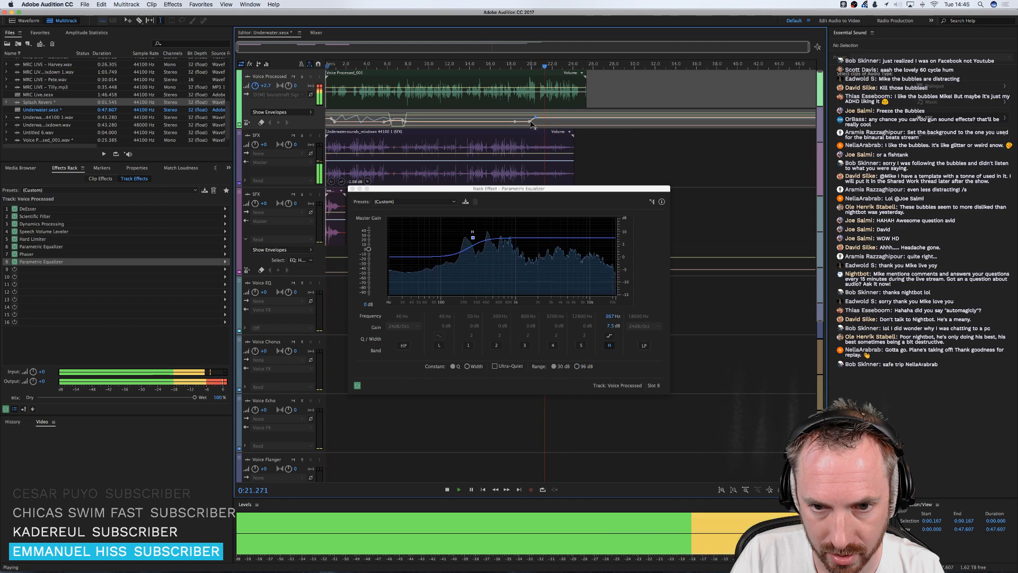
pyautogui.press('space')
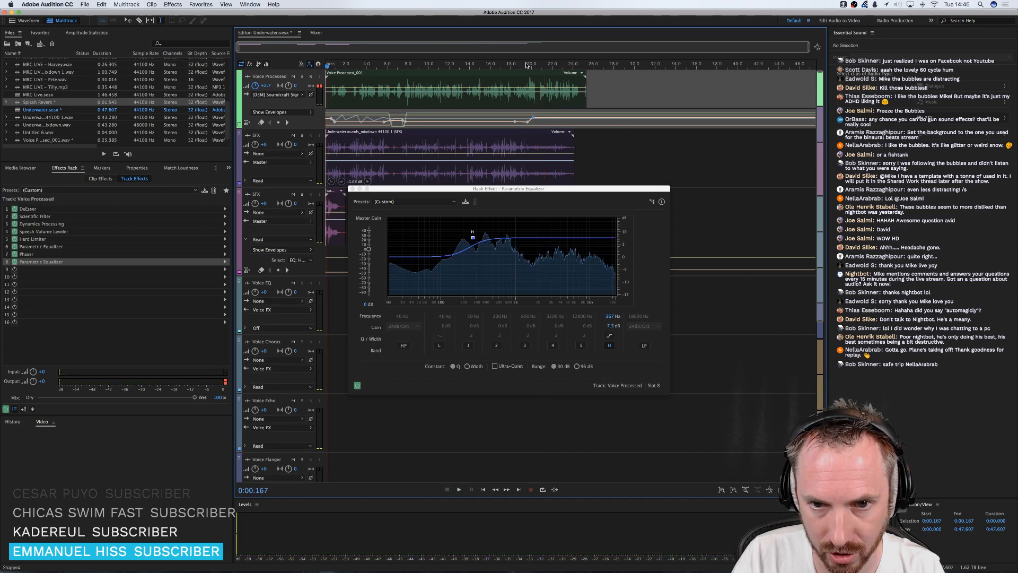
# - Listen to the High Shelf Gain transition near the end of the voice from 19.504 s
pyautogui.click(531, 66)
pyautogui.scroll(6, 531, 65)
pyautogui.moveTo(532, 65); pyautogui.dragTo(500, 65)
pyautogui.press('space')
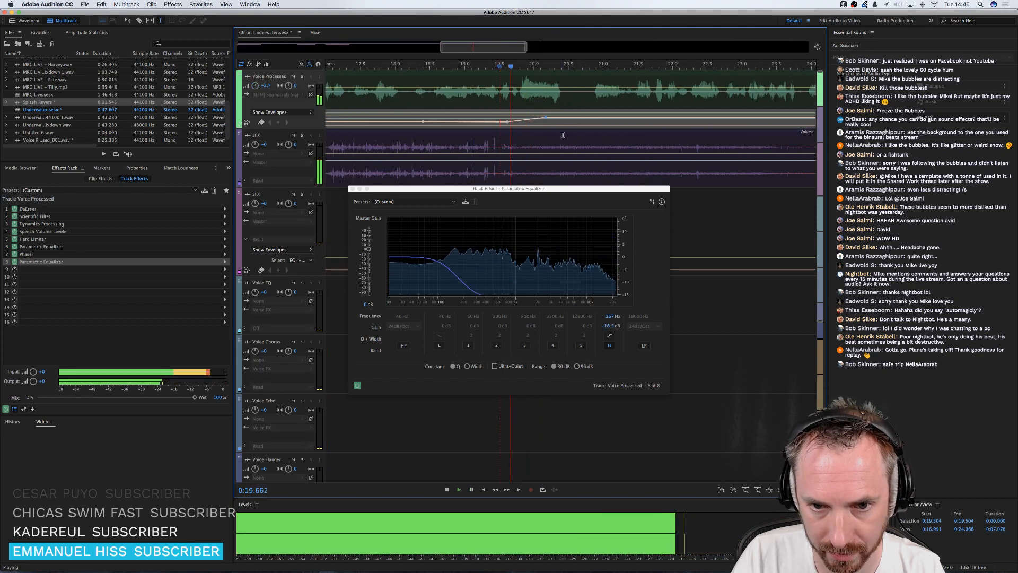
pyautogui.press('space')
# - Drop the Phaser Mix envelope sharply at about 19.9 s and listen to the result from 19.504 s
pyautogui.click(542, 113)
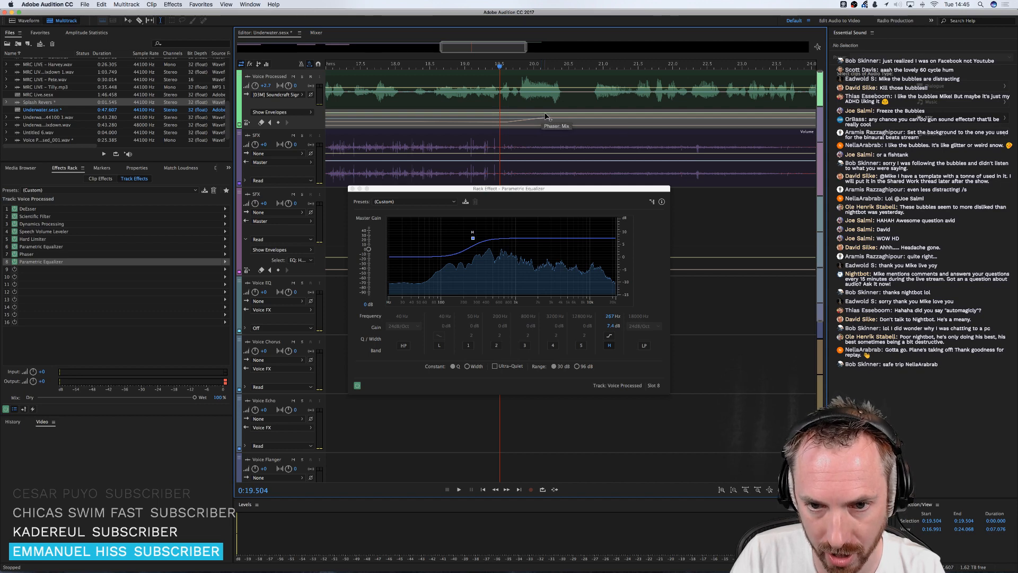
pyautogui.moveTo(529, 116); pyautogui.dragTo(529, 131)
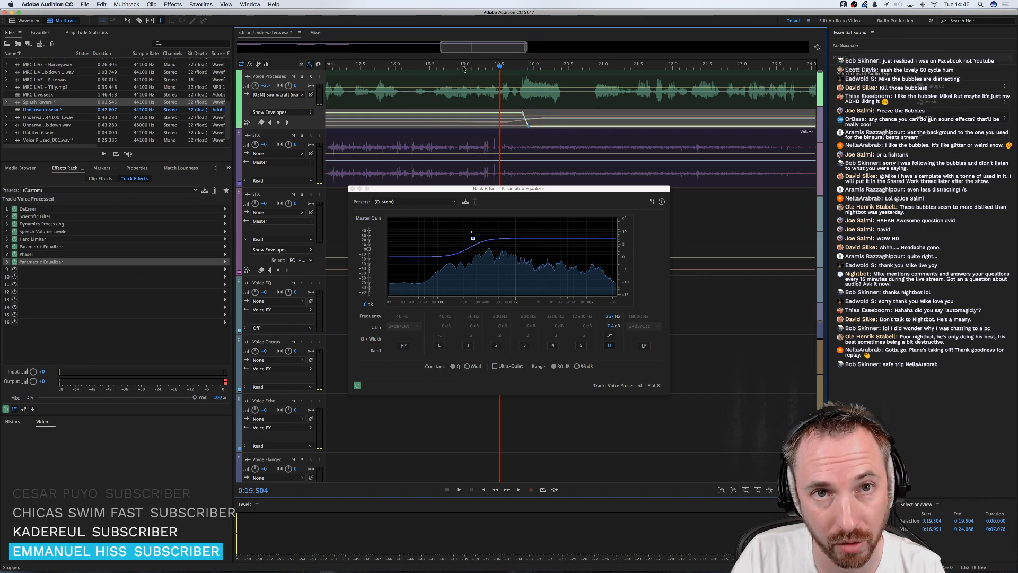
pyautogui.press('space')
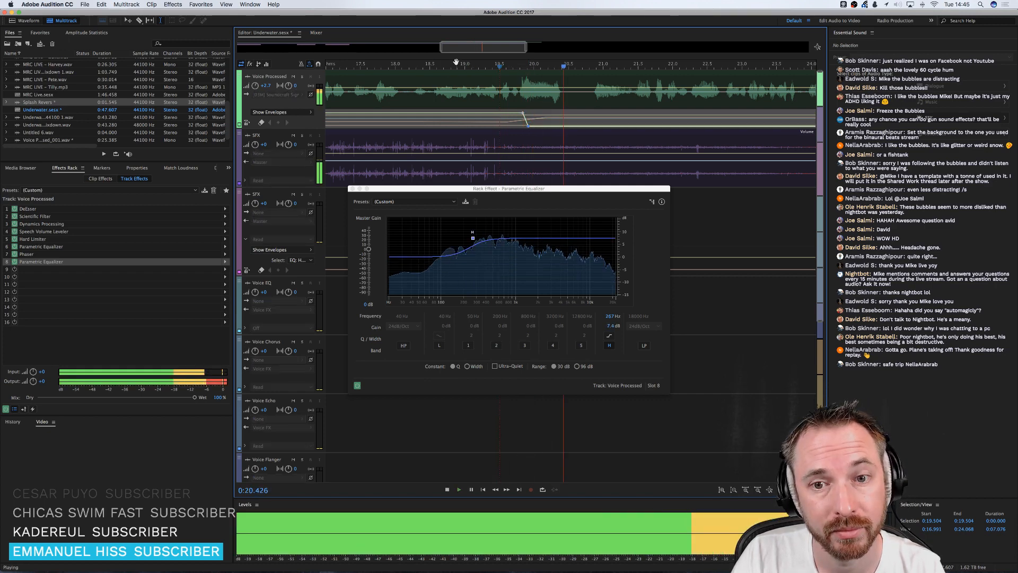
pyautogui.press('space')
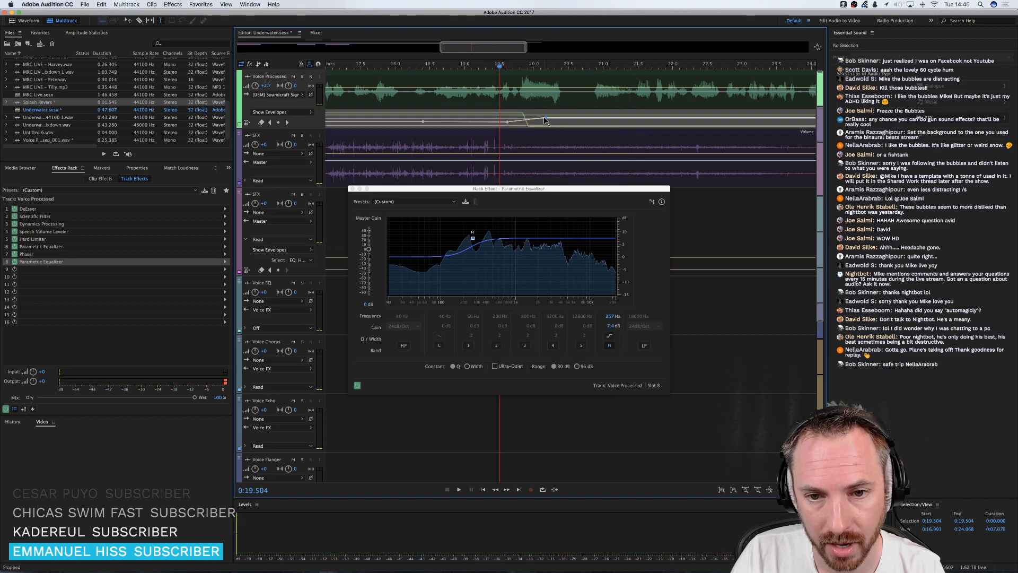
# - Nudge the High Shelf Gain keyframe at about 20.1 s slightly earlier and listen to the transition from 19.504 s
pyautogui.moveTo(545, 117); pyautogui.dragTo(541, 117)
pyautogui.press('space')
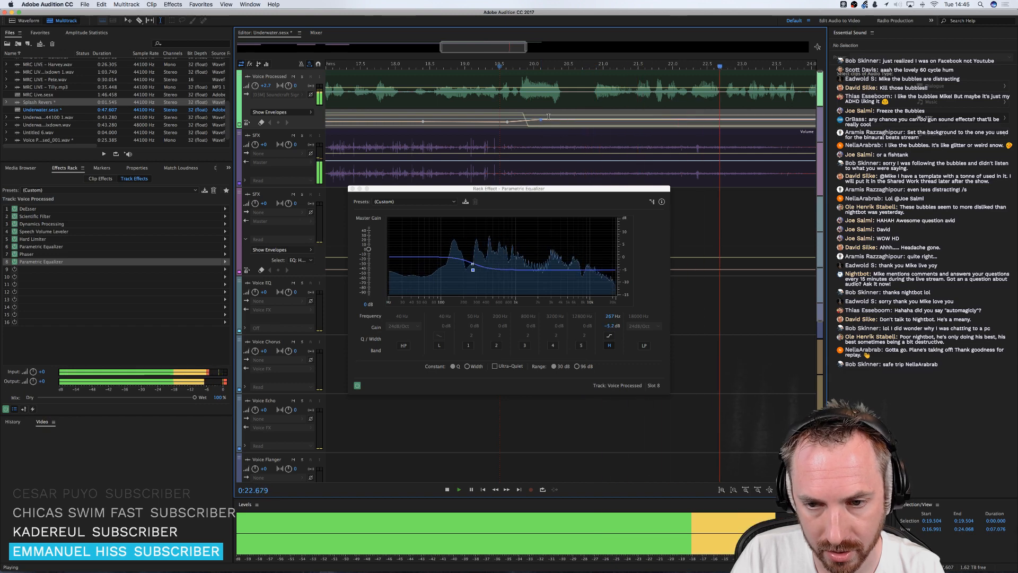
pyautogui.press('space')
# - Steepen the High Shelf Gain rise just before 20 s, listen to it from 19.504 s, and close the Parametric Equalizer
pyautogui.click(523, 126)
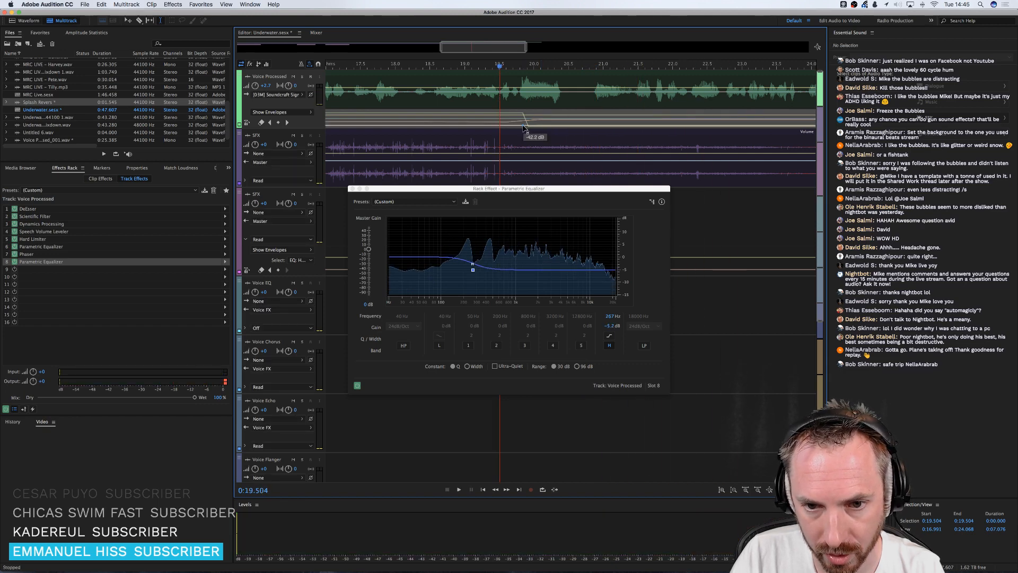
pyautogui.moveTo(532, 129); pyautogui.dragTo(539, 124)
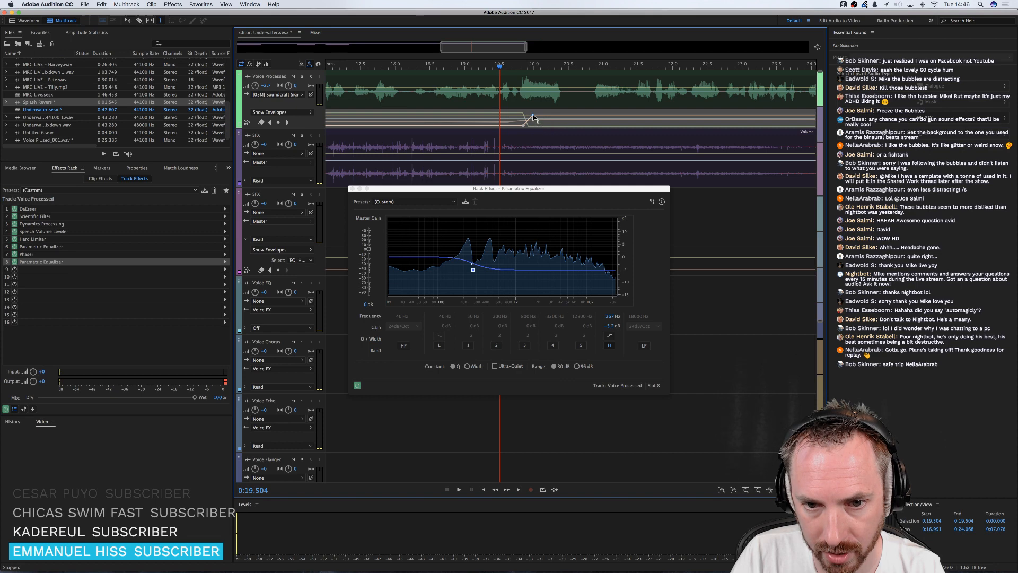
pyautogui.press('space')
pyautogui.moveTo(533, 115); pyautogui.dragTo(533, 119)
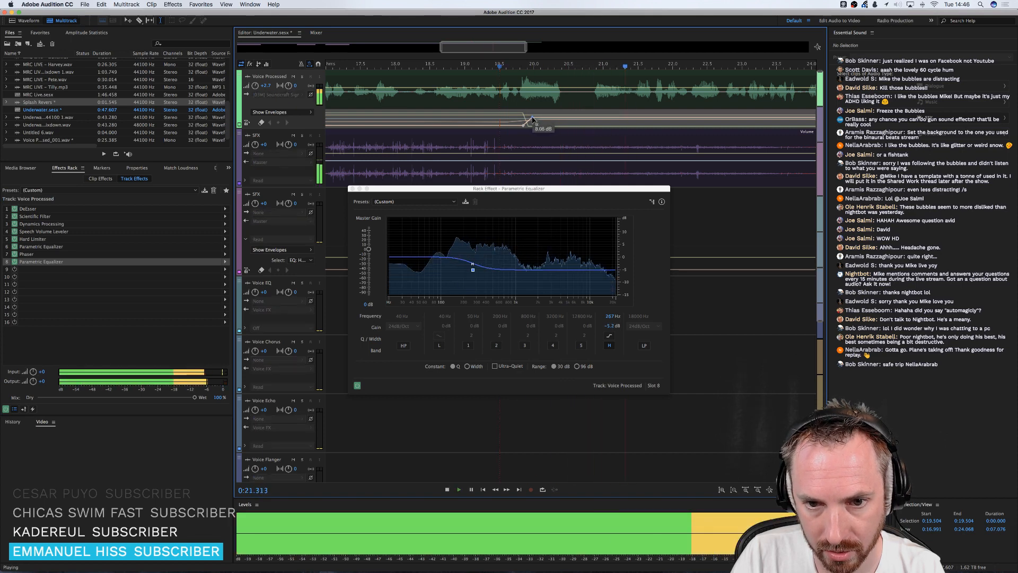
pyautogui.scroll(-8, 536, 66)
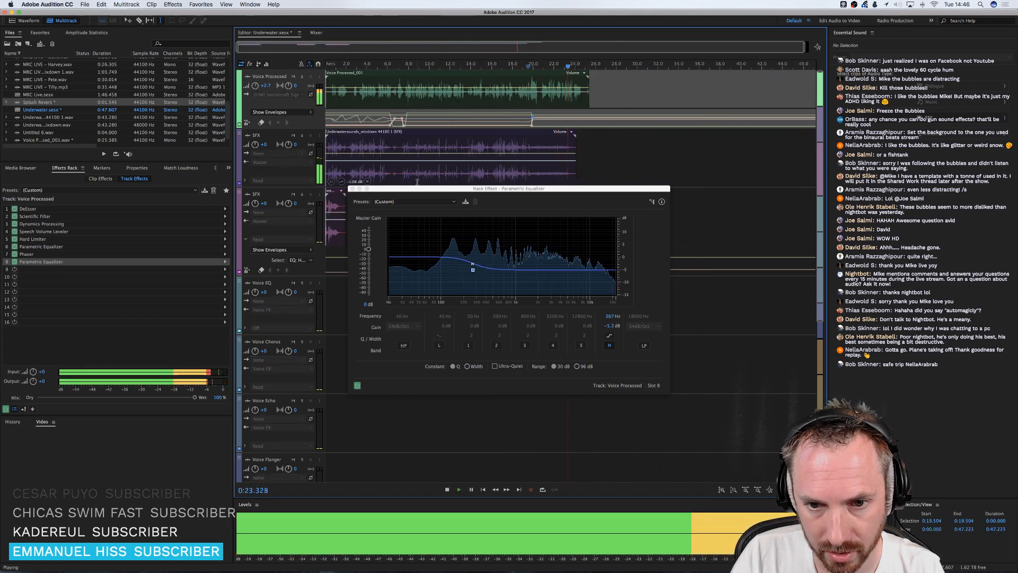
pyautogui.press('space')
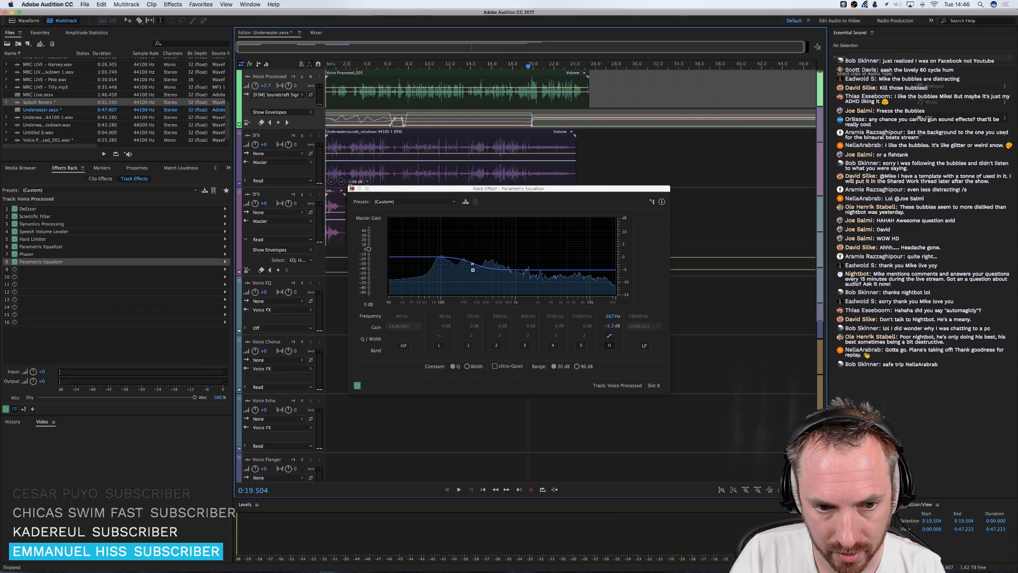
pyautogui.click(352, 189)
# - Place the playhead at 0.416 s and add a Studio Reverb in slot 9 of the Voice Processed track's effects
pyautogui.click(330, 99)
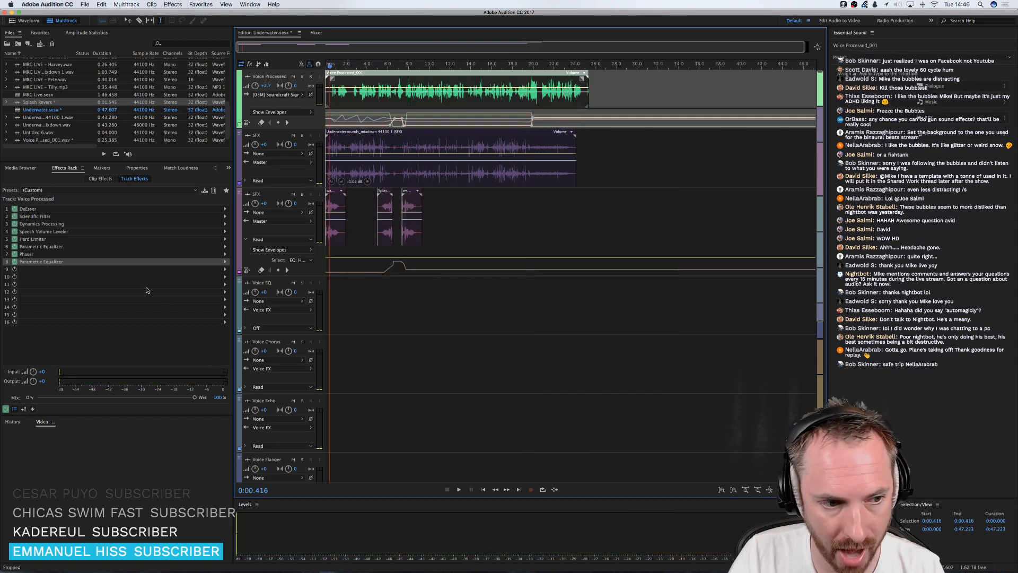
pyautogui.click(227, 270)
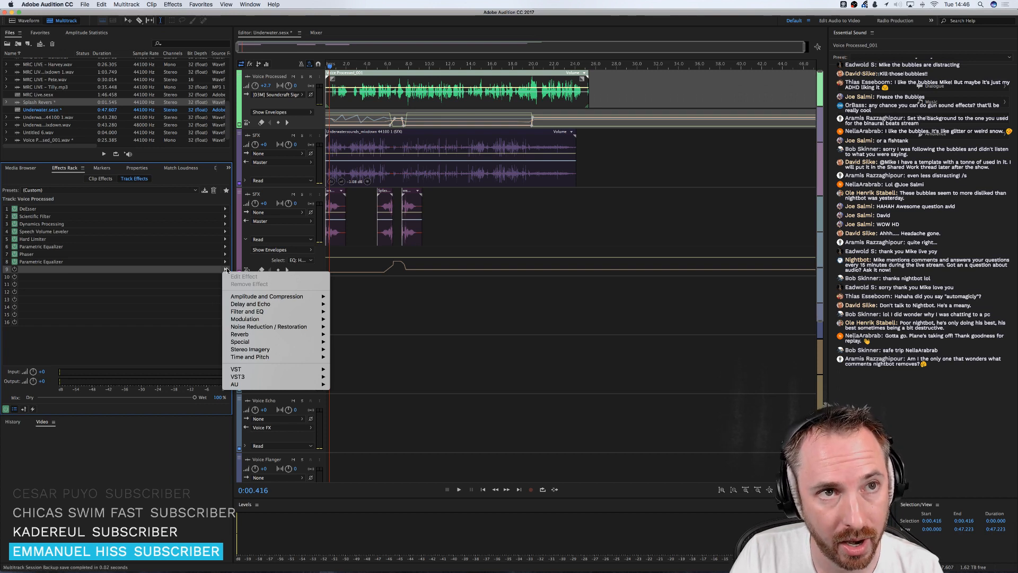
pyautogui.moveTo(268, 328)
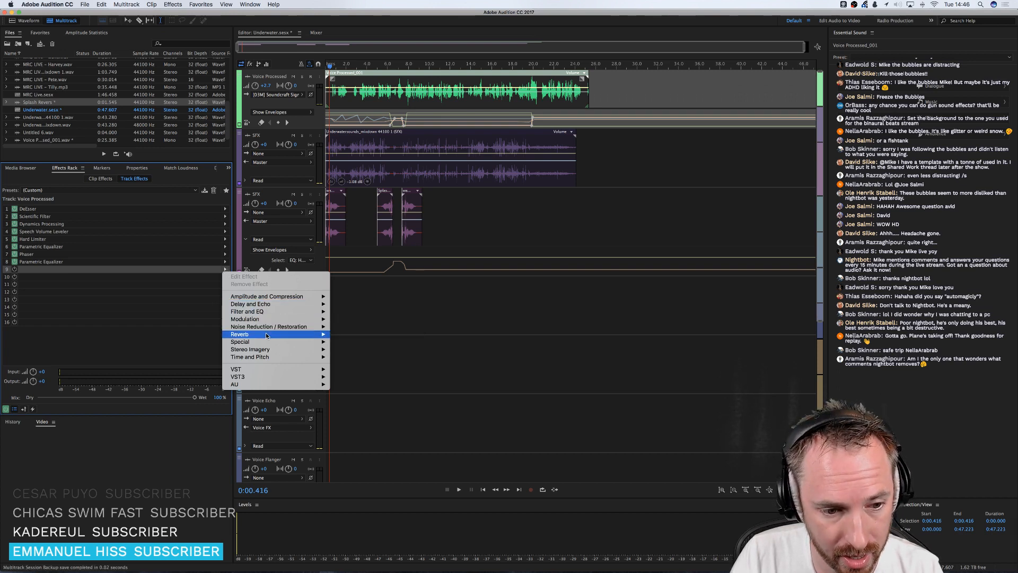
pyautogui.click(360, 357)
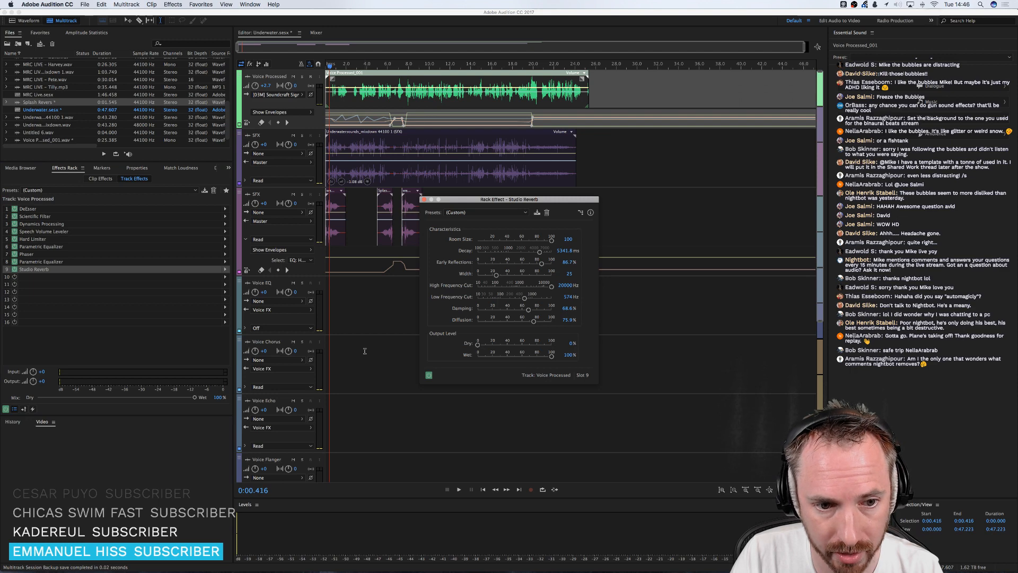
# - Set the Studio Reverb to 100% dry and about 88% wet while listening from 0.416 s
pyautogui.press('space')
pyautogui.moveTo(477, 345); pyautogui.dragTo(552, 358)
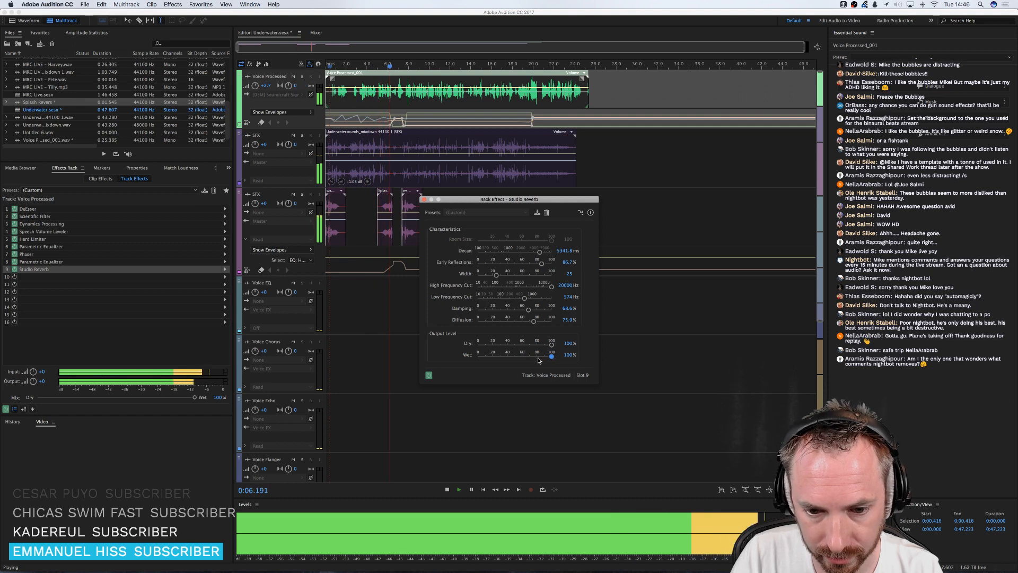
pyautogui.moveTo(552, 357); pyautogui.dragTo(542, 356)
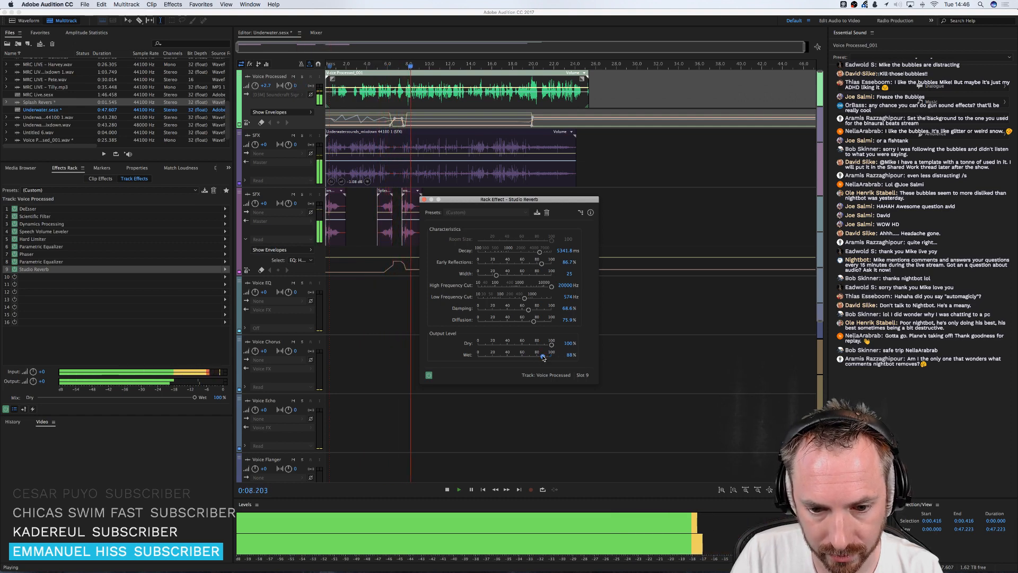
pyautogui.press('space')
# - Lower the Studio Reverb's wet level to about 33% while listening from 19.507 s
pyautogui.click(529, 98)
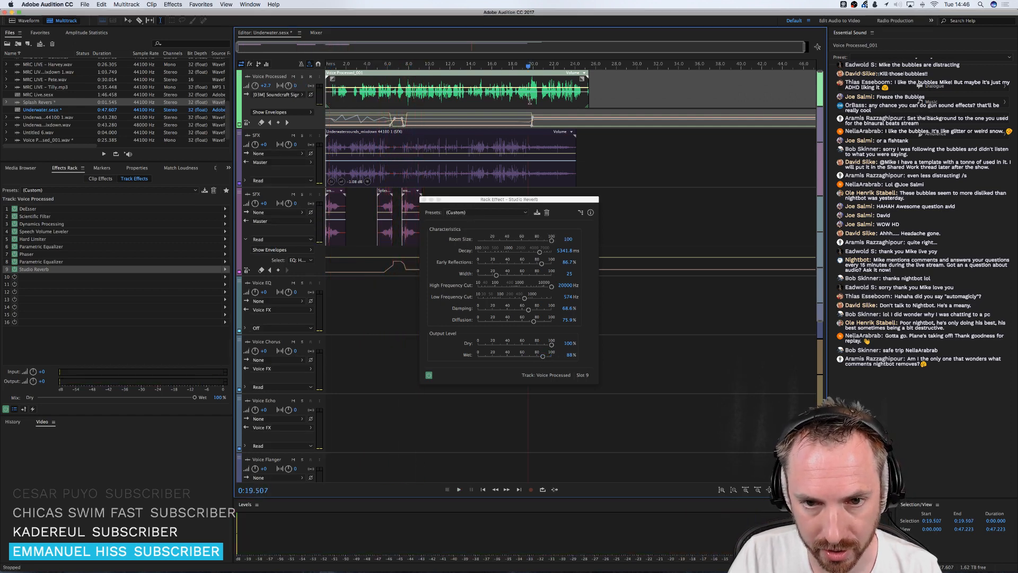
pyautogui.press('space')
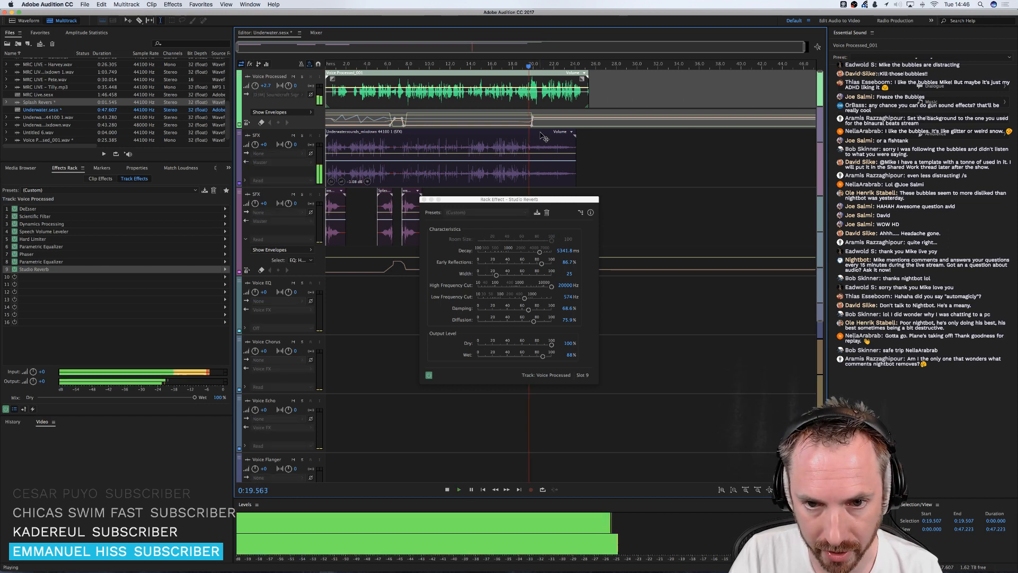
pyautogui.moveTo(541, 356); pyautogui.dragTo(502, 357)
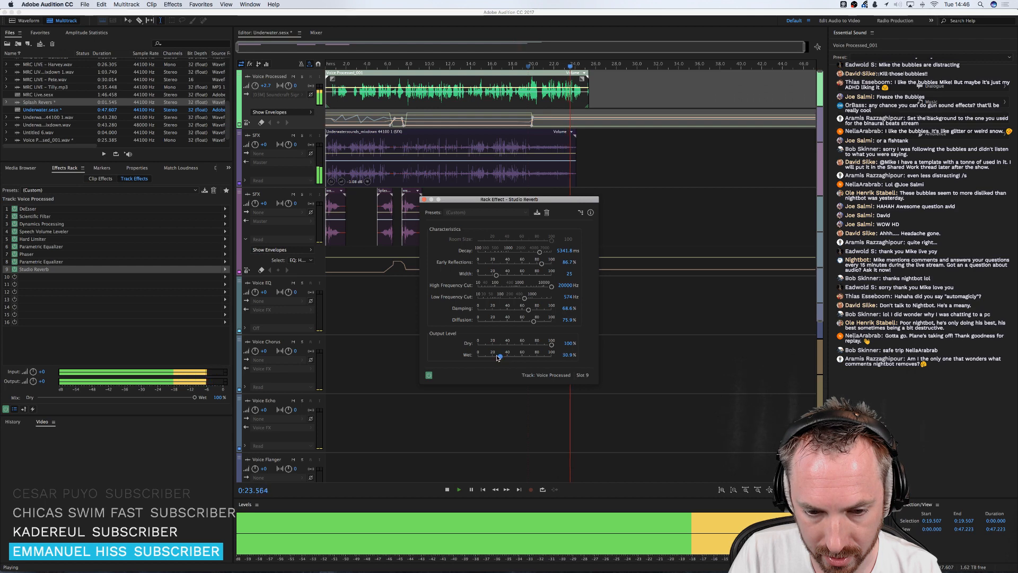
pyautogui.press('space')
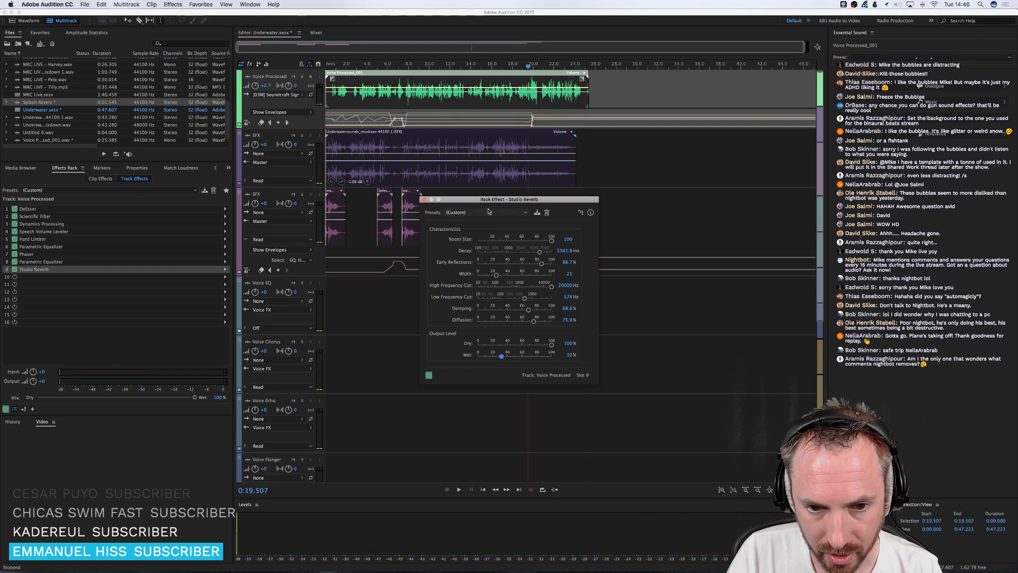
# - Apply the Room Ambience 1 reverb preset and set dry to about 96.3% and wet to about 32.8% during playback
pyautogui.click(489, 212)
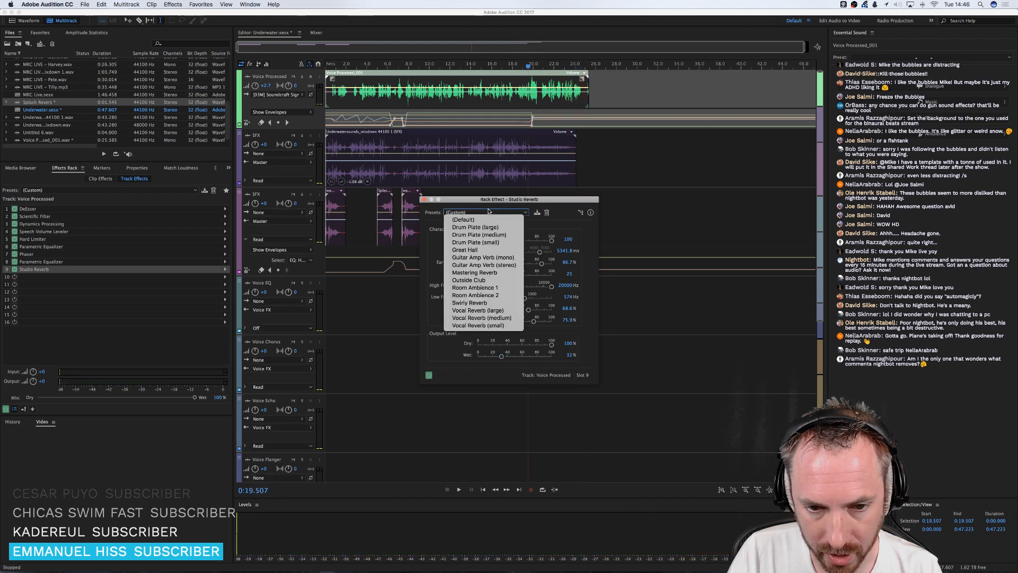
pyautogui.click(480, 287)
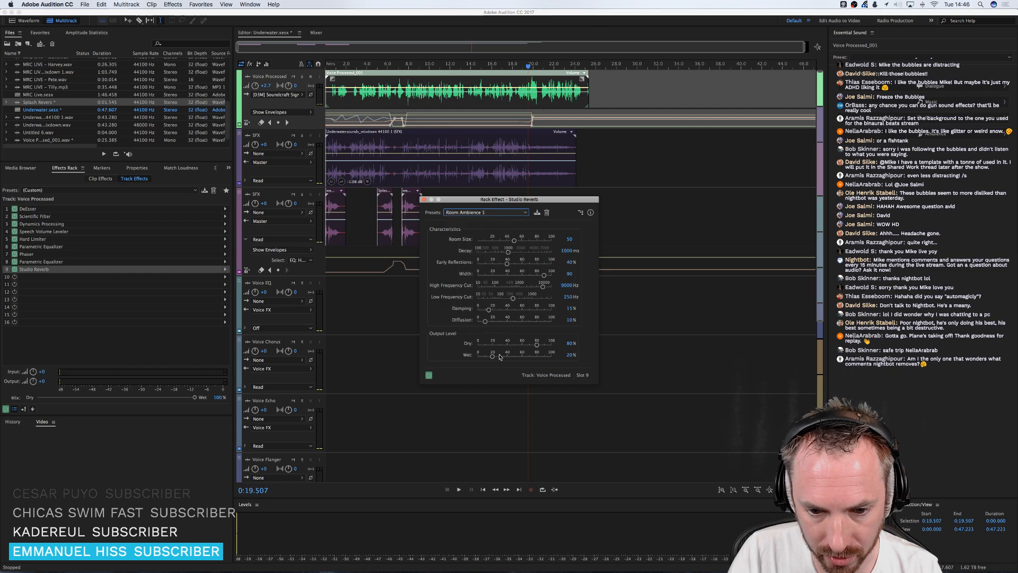
pyautogui.press('space')
pyautogui.moveTo(538, 346); pyautogui.dragTo(502, 357)
pyautogui.press('space')
# - Increase the Studio Reverb's room size to 85 and its decay to about 1670.6 ms, and listen from 19.507 s
pyautogui.click(480, 213)
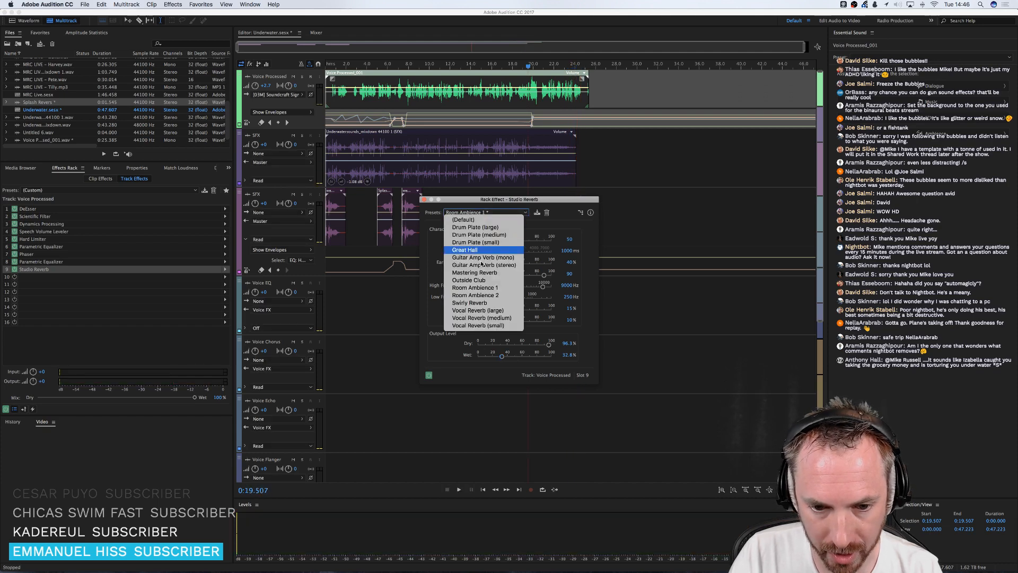
pyautogui.click(566, 221)
pyautogui.moveTo(515, 241)
pyautogui.mouseDown()
pyautogui.moveTo(554, 252)
pyautogui.moveTo(518, 254)
pyautogui.mouseUp()
pyautogui.press('space')
pyautogui.press('space')
pyautogui.press('space')
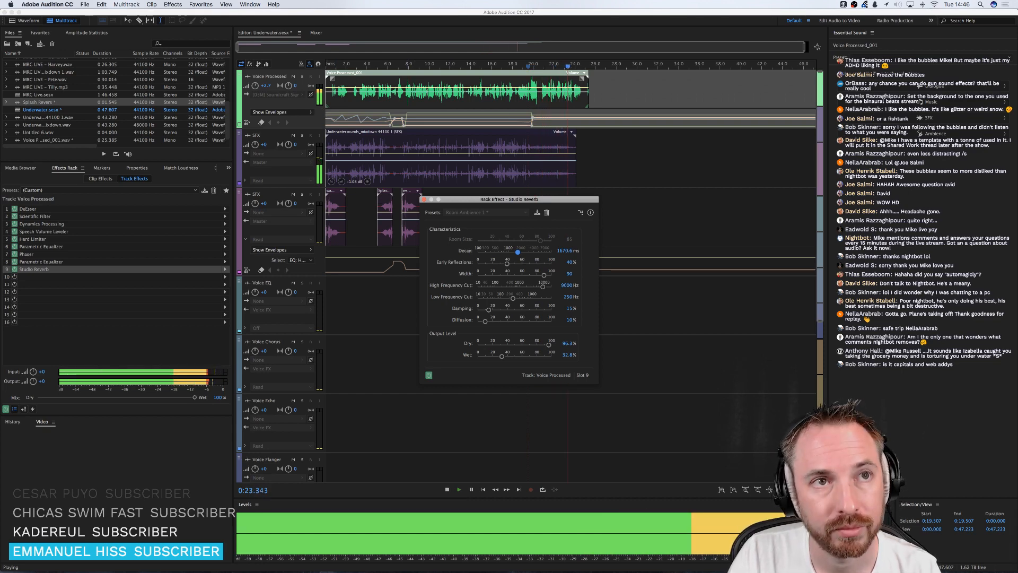
pyautogui.press('space')
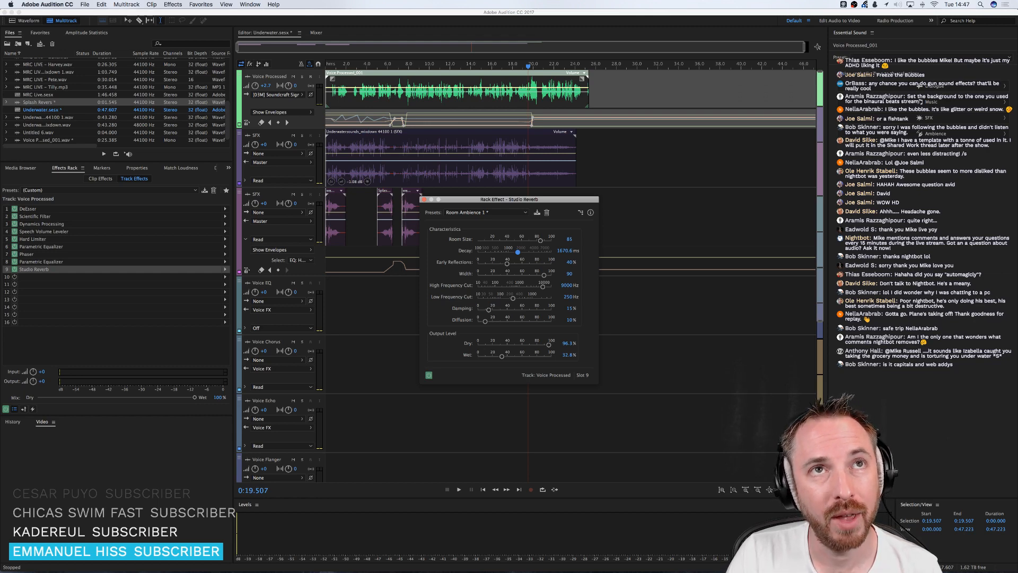
# - Switch to Chrome to view the Music Radio Creative community categories page and return to Audition
pyautogui.press('super+Tab')
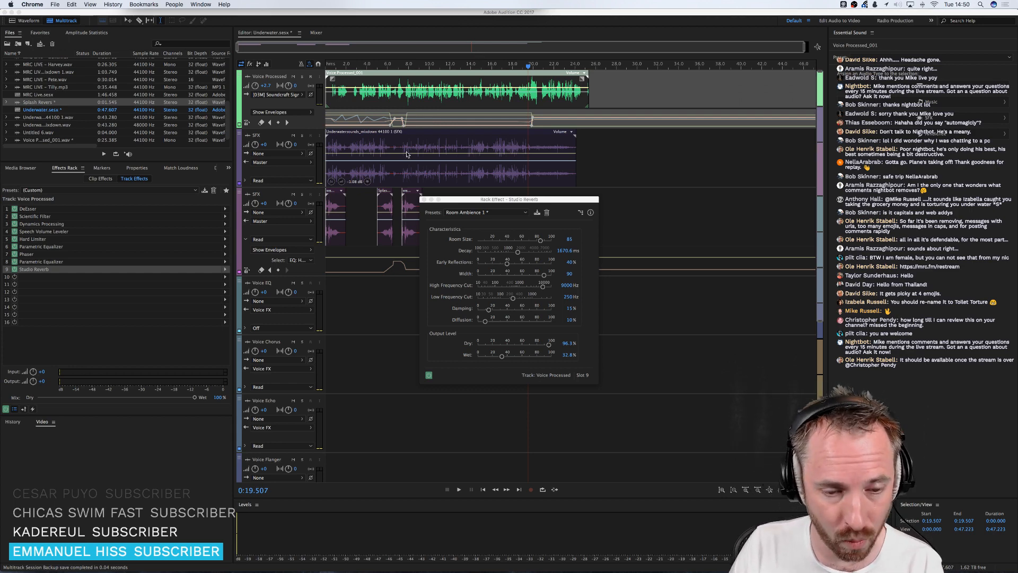
pyautogui.moveTo(288, 570)
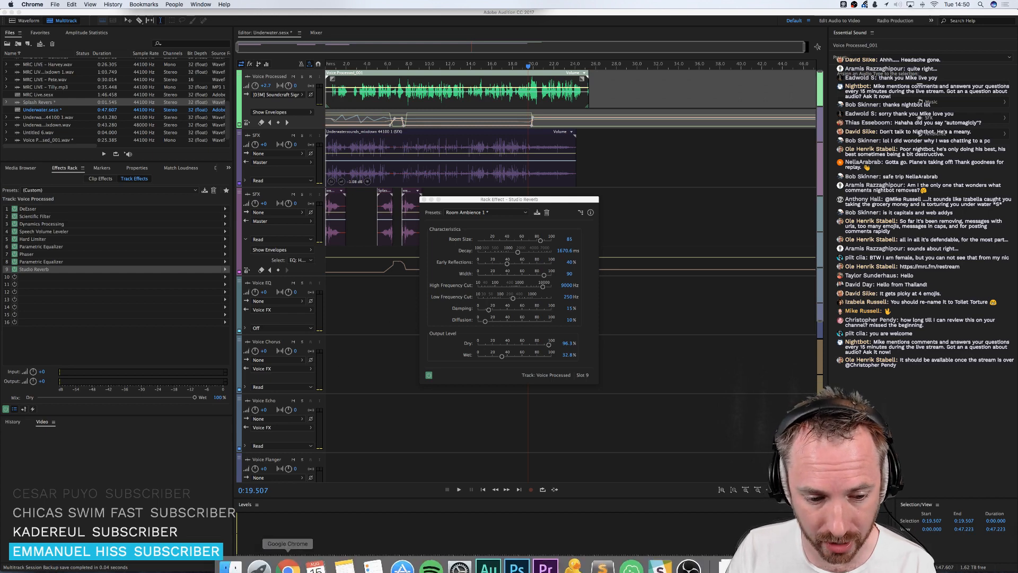
pyautogui.click(289, 561)
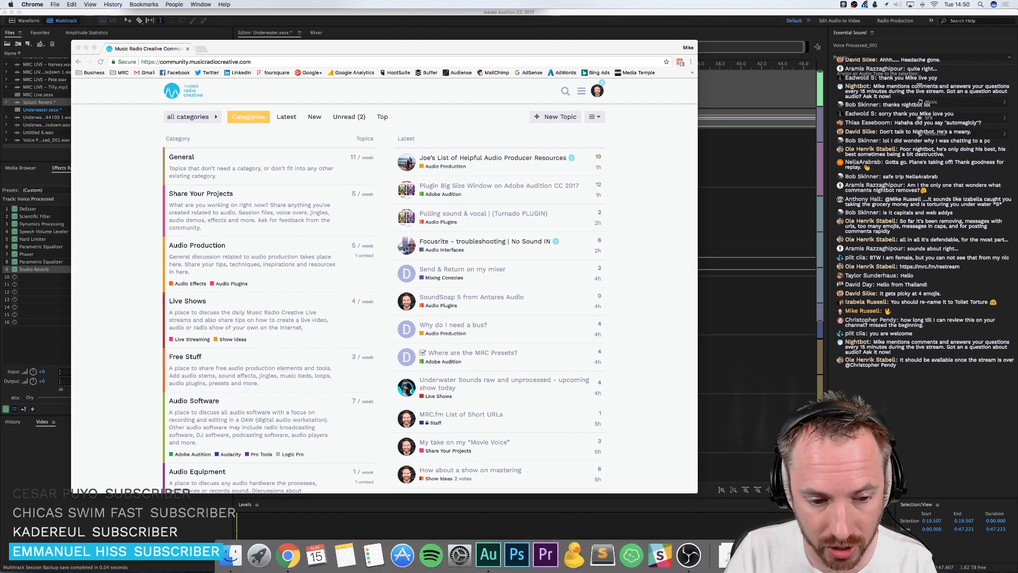
pyautogui.click(747, 348)
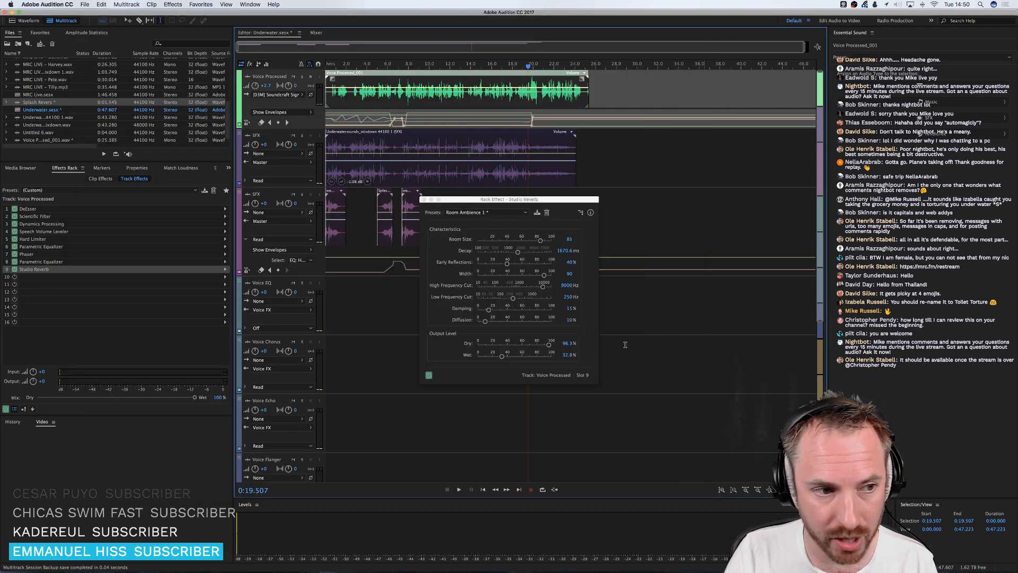
# - Open the MRC Live.sesx multitrack session and play it from 15.691 s
pyautogui.click(37, 97)
pyautogui.doubleClick(37, 97)
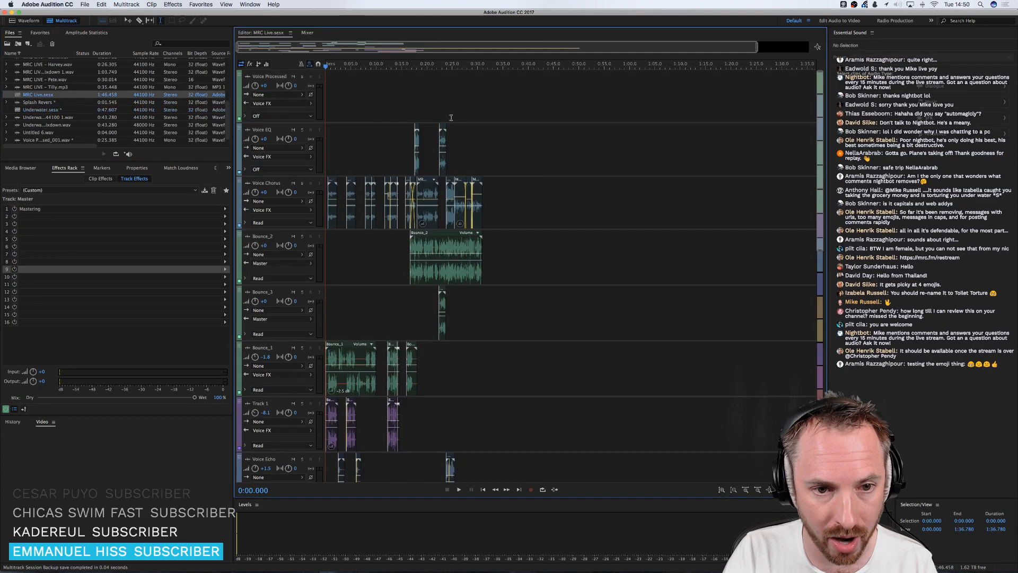
pyautogui.click(404, 65)
pyautogui.press('space')
pyautogui.click(404, 67)
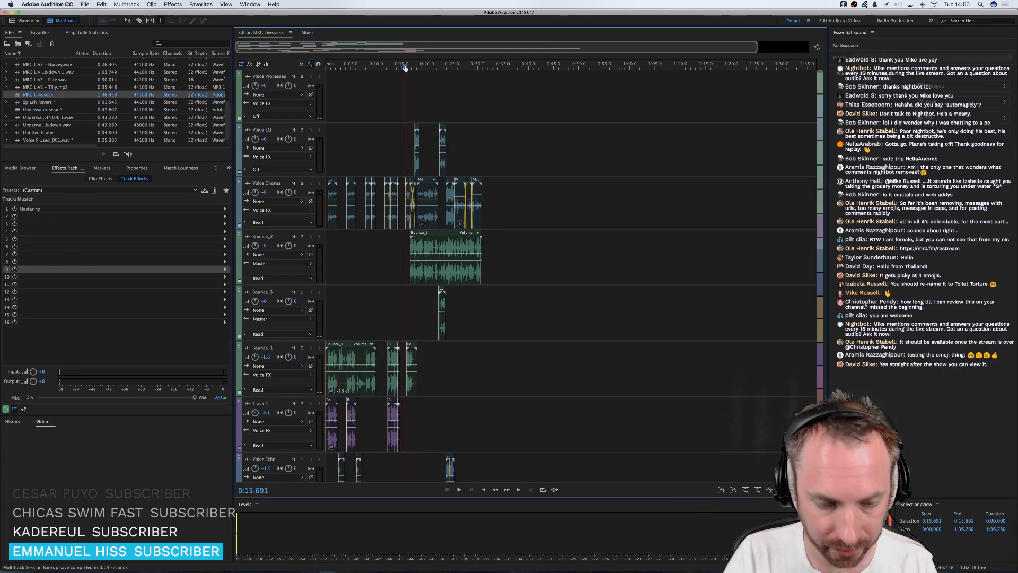
pyautogui.press('space')
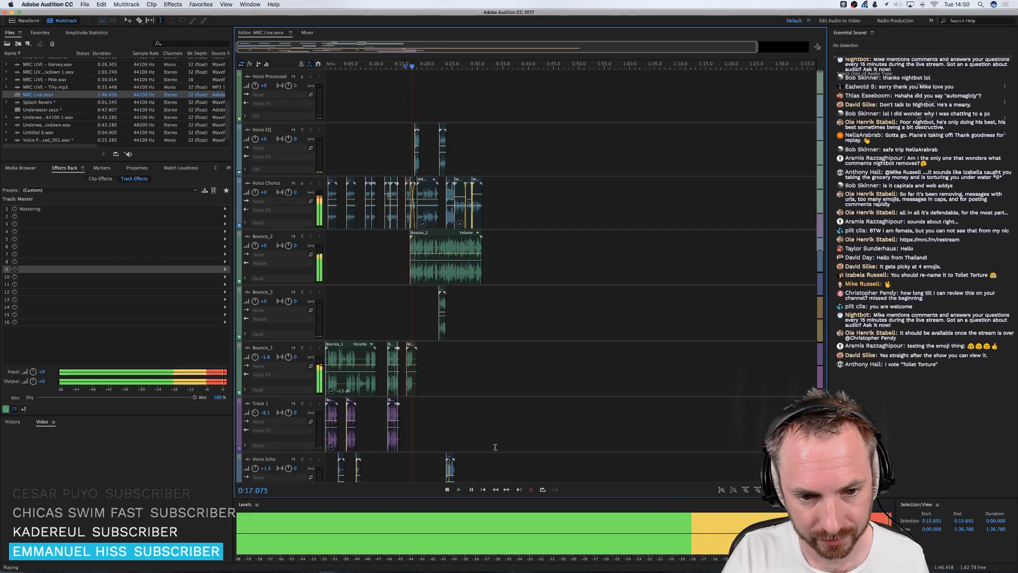
# - Switch to the Chrome window with the GitHub page and view the YouTube intro product page on Music Radio Creative
pyautogui.moveTo(345, 557)
pyautogui.rightClick(289, 555)
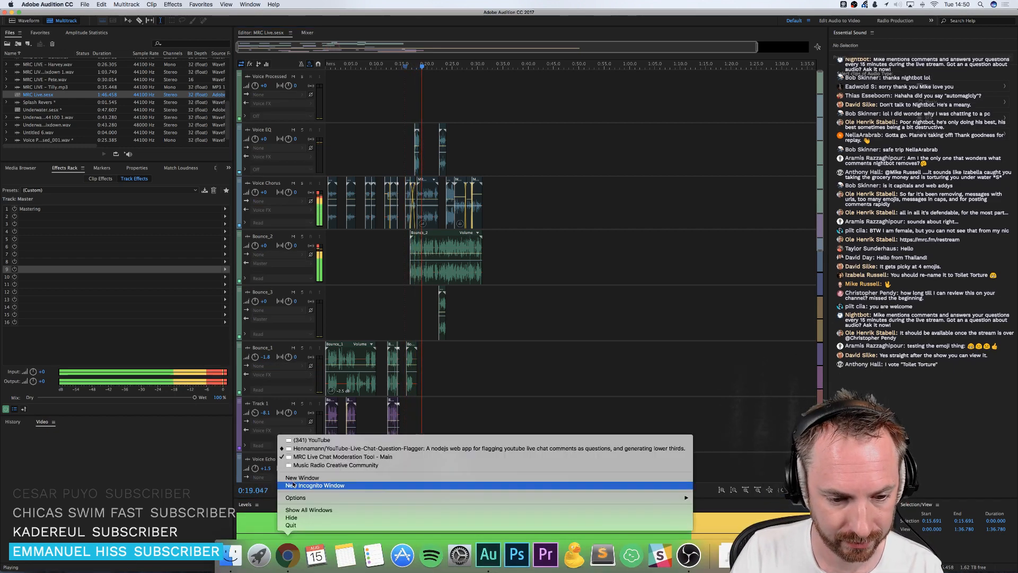
pyautogui.click(297, 449)
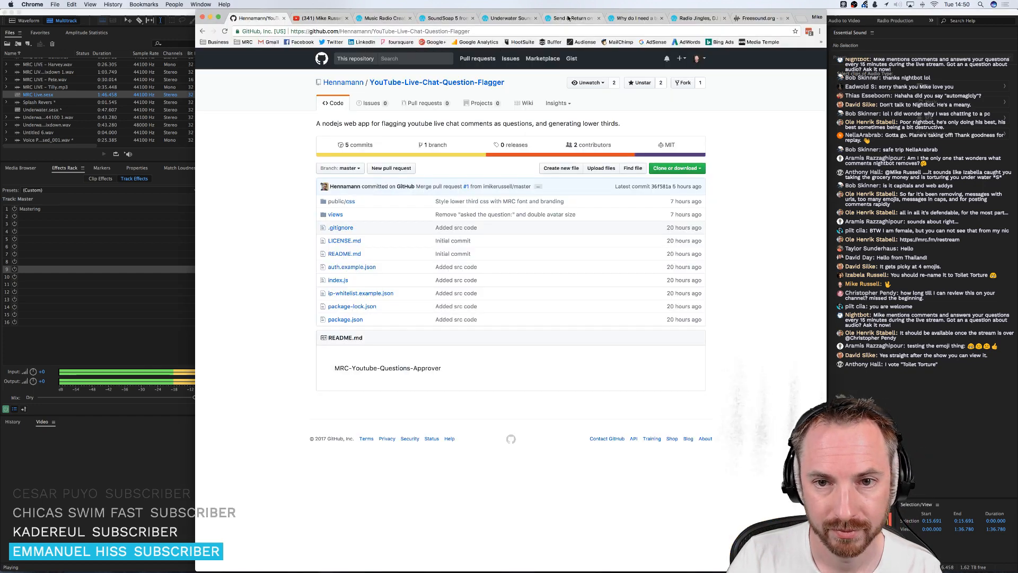
pyautogui.click(692, 18)
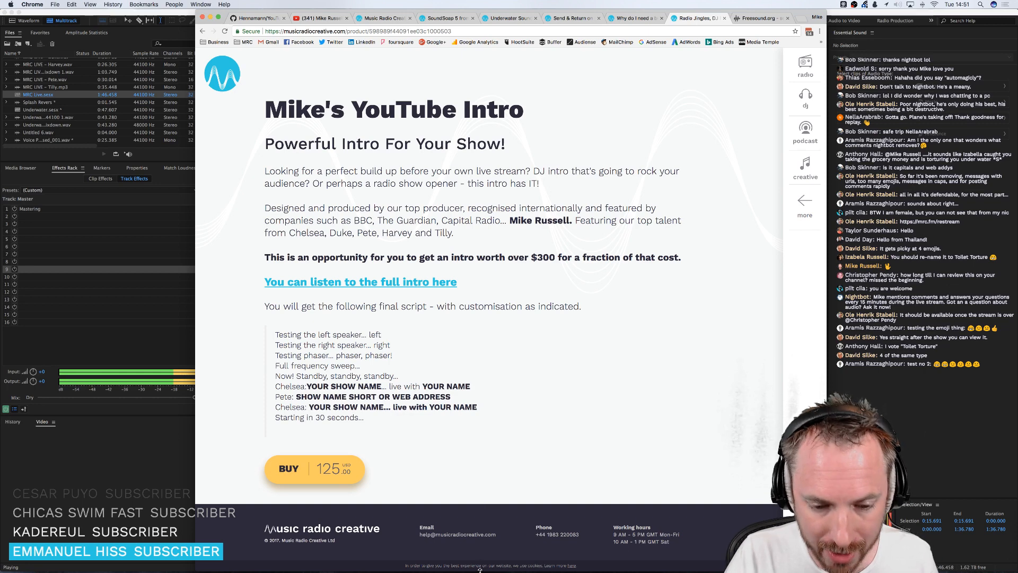
pyautogui.moveTo(470, 571)
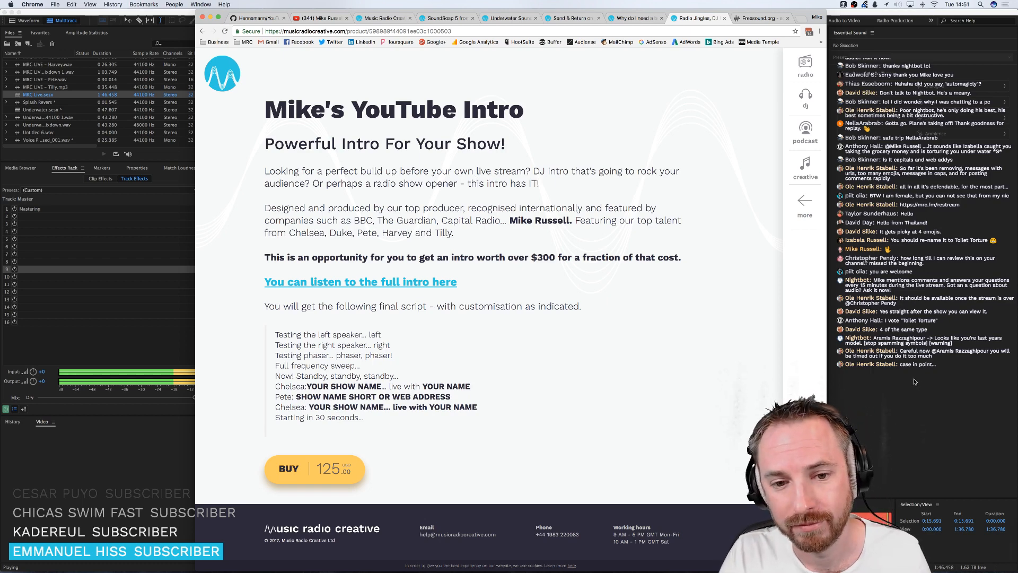
# - Return to Audition to stop the MRC Live session at 59.676 s, and switch back to Chrome
pyautogui.press('super+Tab')
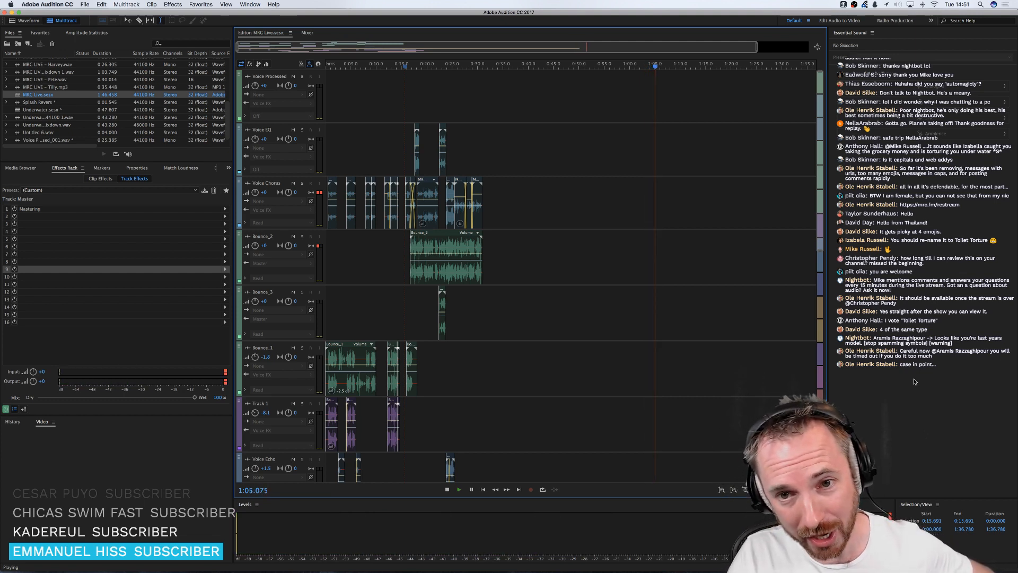
pyautogui.click(628, 261)
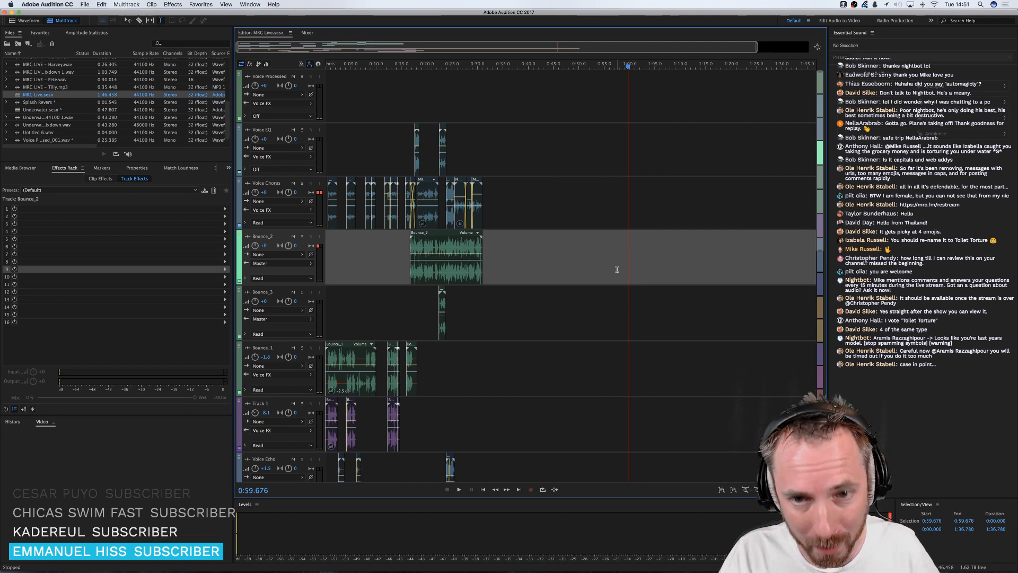
pyautogui.press('super+Tab')
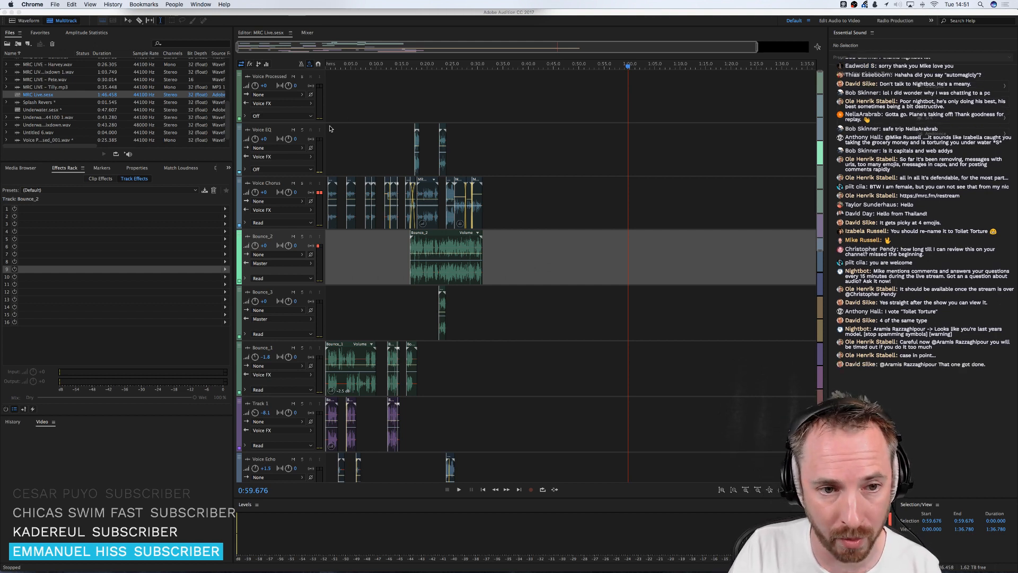
# - Switch to the waveform editor and import Audio_Workshop_1.mp3 from Finder
pyautogui.click(360, 110)
pyautogui.click(31, 21)
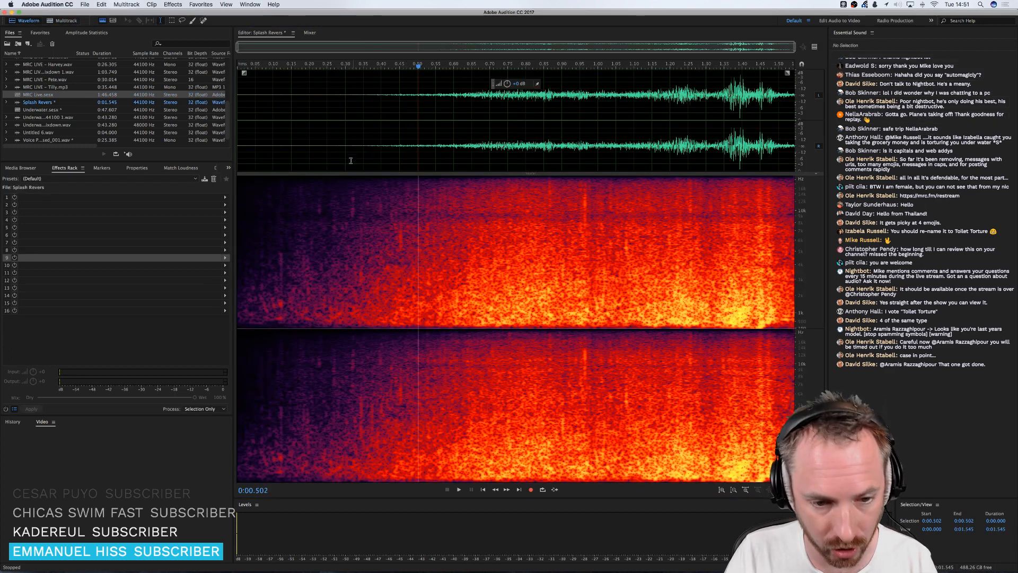
pyautogui.press('super+Tab')
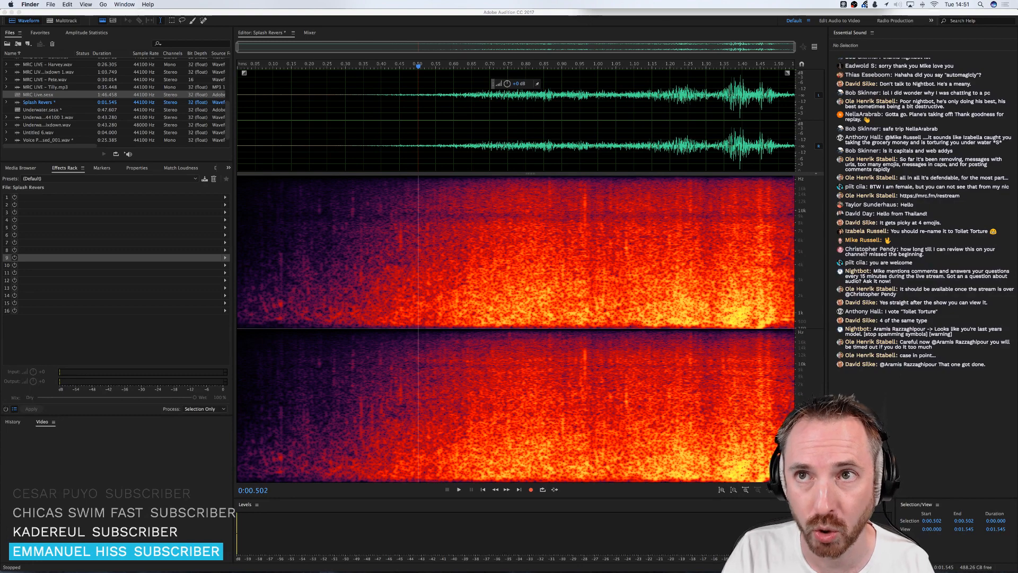
pyautogui.moveTo(571, 1); pyautogui.dragTo(492, 151)
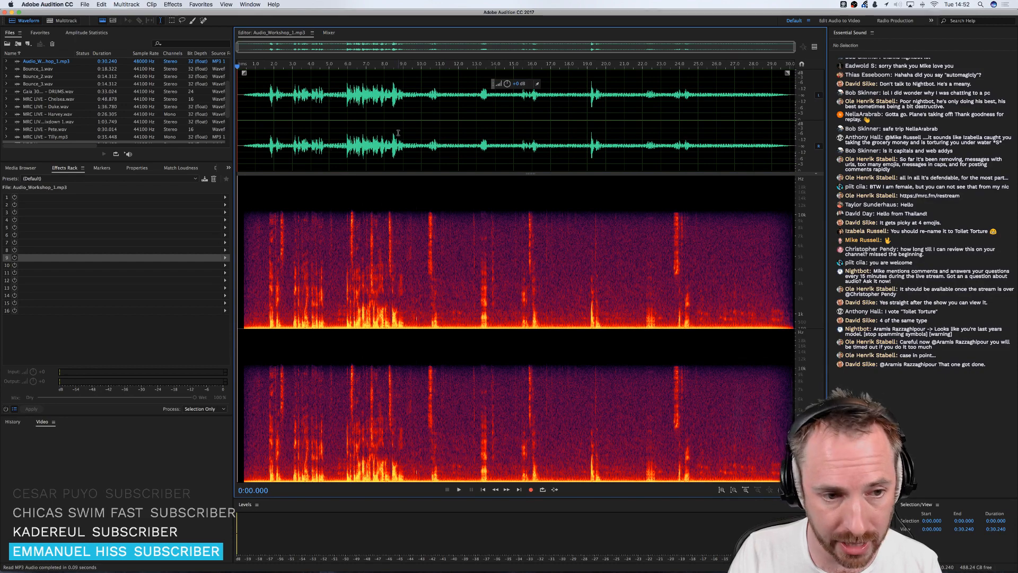
# - Open the SoundSoap+ Audio Units effect from Antares on Audio_Workshop_1.mp3
pyautogui.click(172, 5)
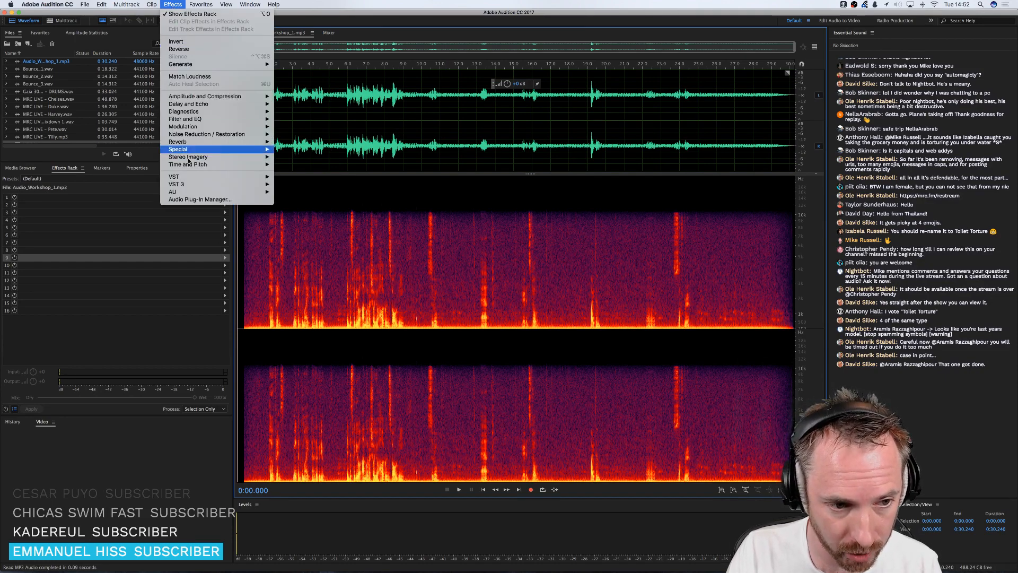
pyautogui.moveTo(246, 192)
pyautogui.moveTo(292, 192)
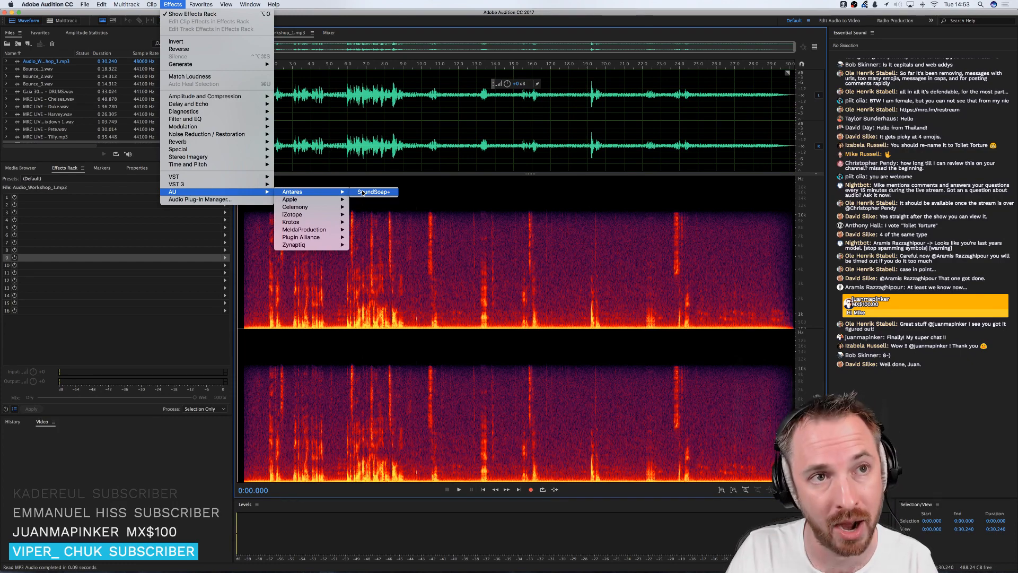
pyautogui.click(362, 193)
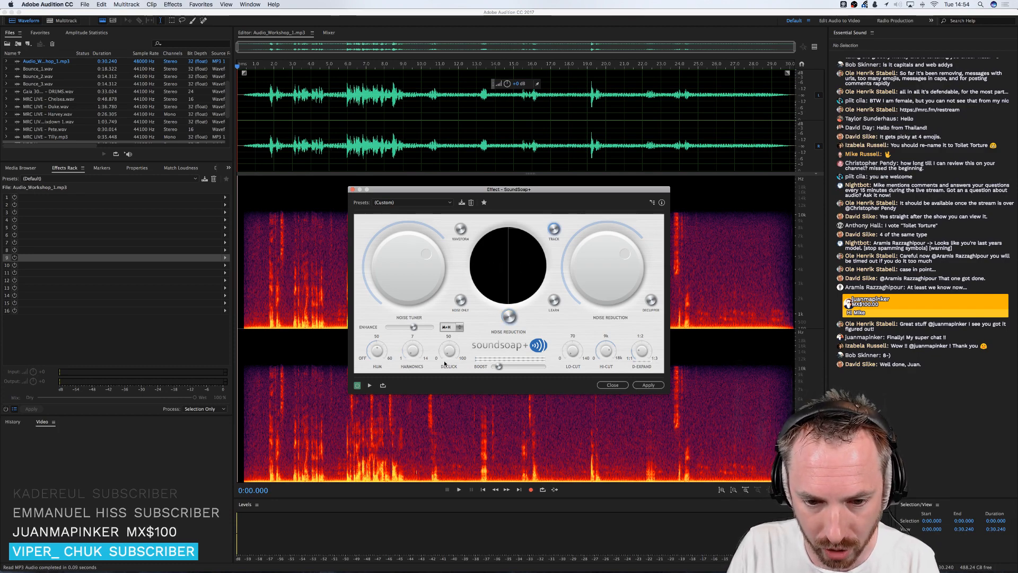
pyautogui.click(379, 351)
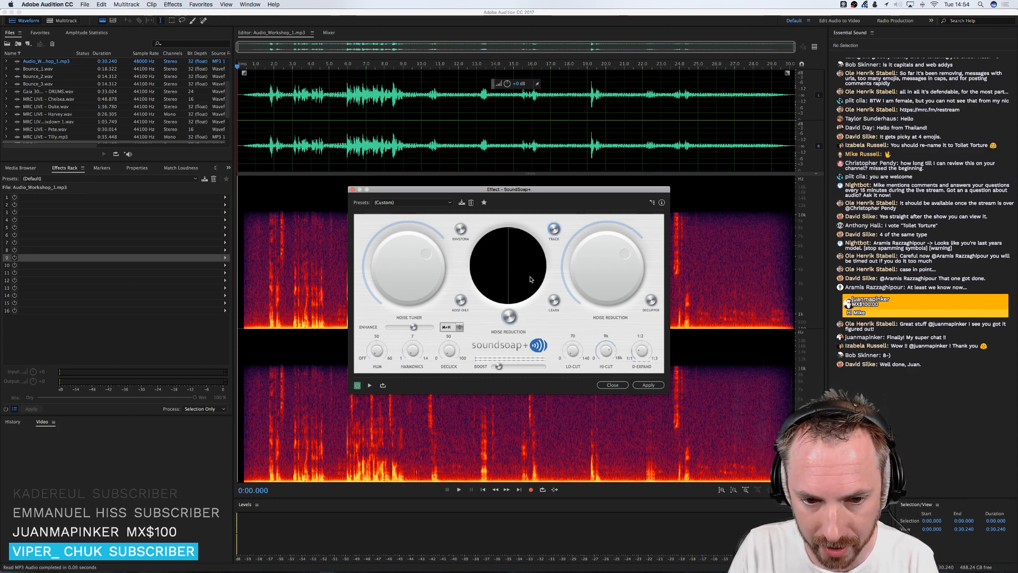
# - Preview the recording from 0.323 s with SoundSoap+ open, and check the plug-in's Waveform display
pyautogui.click(243, 147)
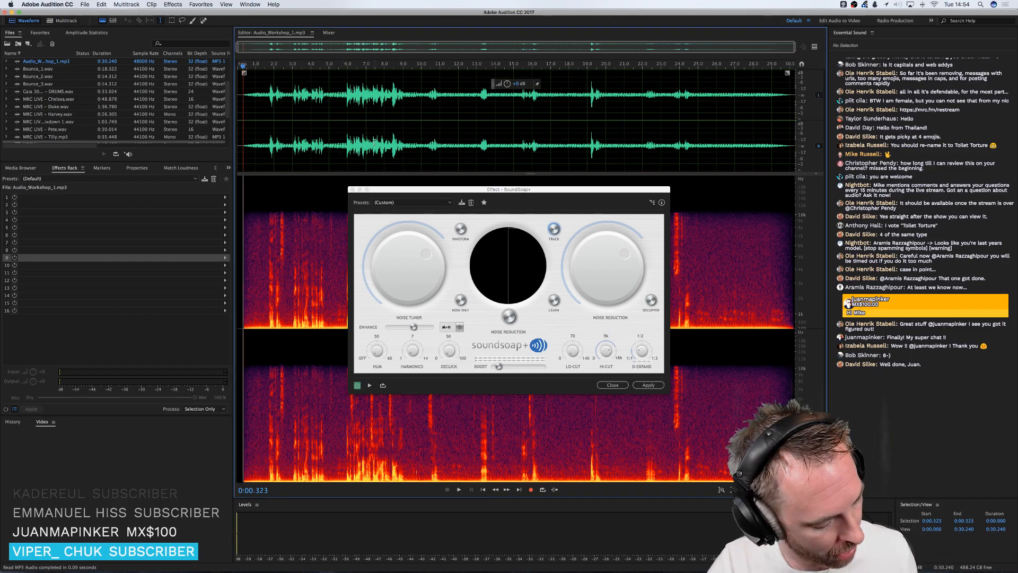
pyautogui.press('space')
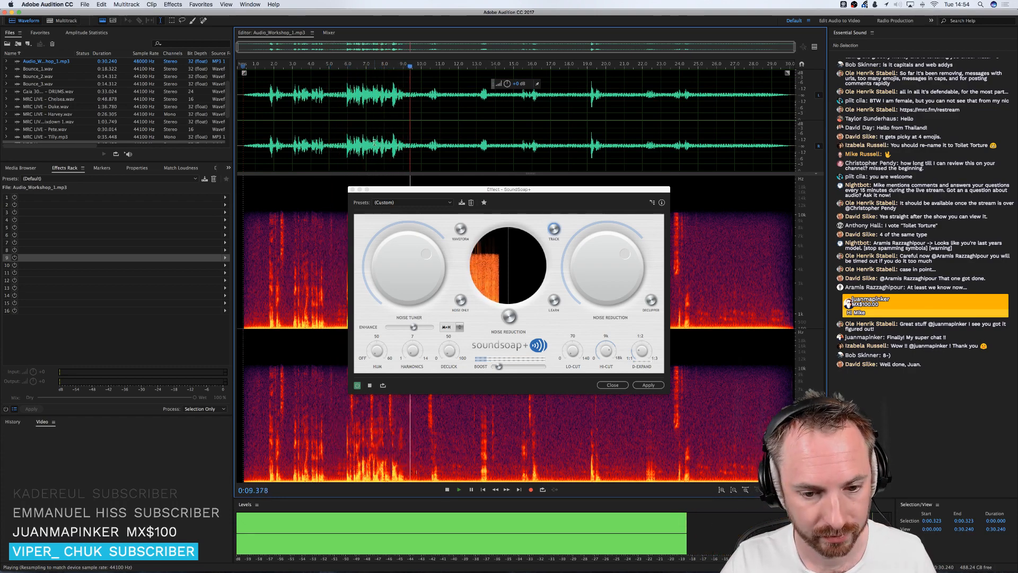
pyautogui.press('space')
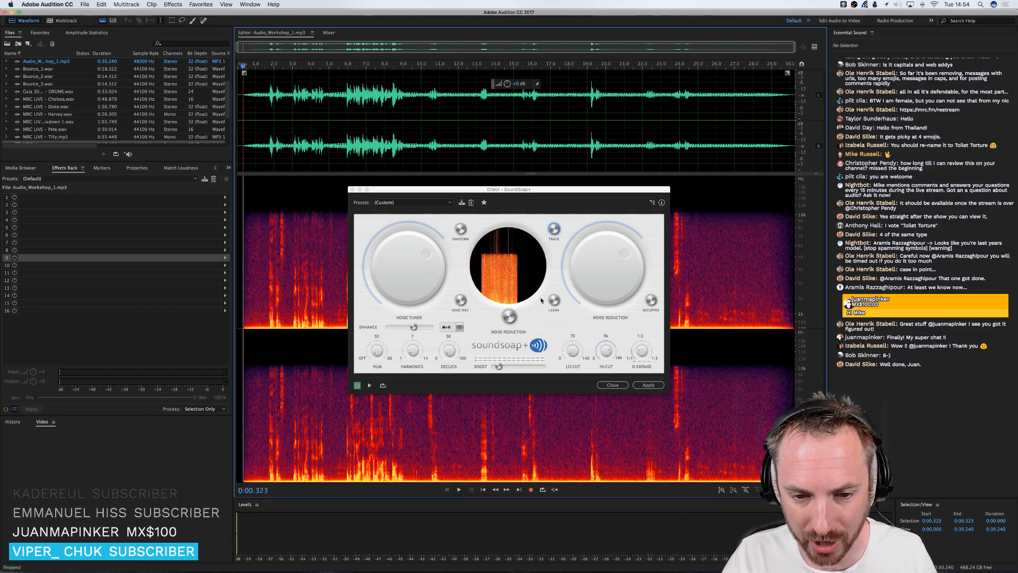
pyautogui.click(461, 229)
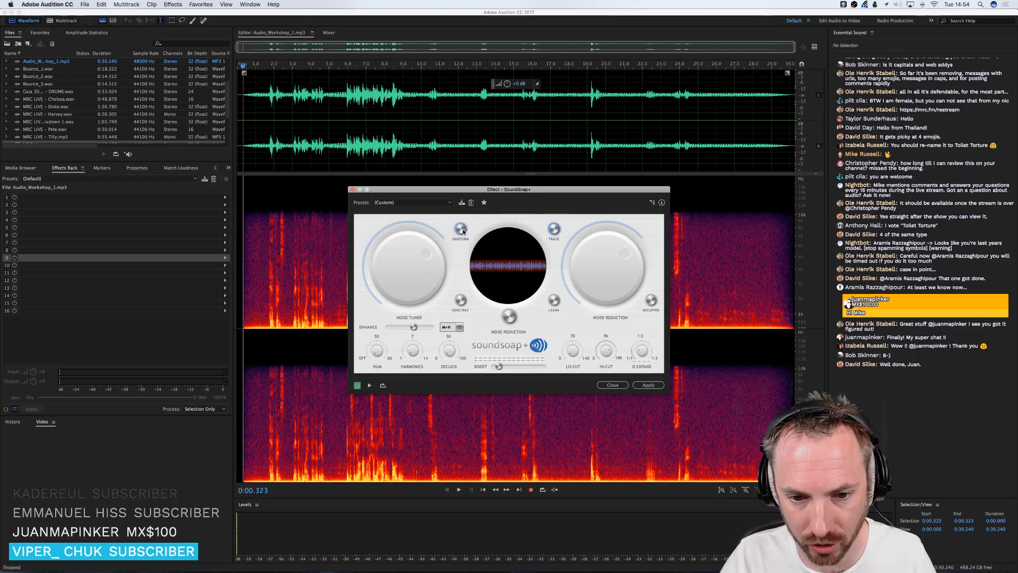
pyautogui.click(461, 230)
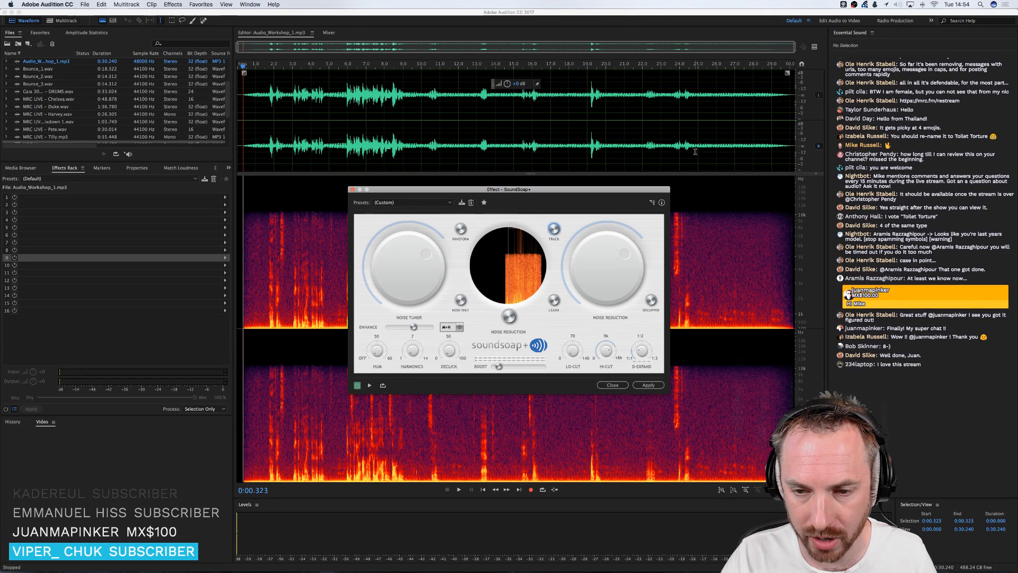
# - Have SoundSoap+ learn the background noise from the looped passage between 24.849 s and 29.161 s
pyautogui.moveTo(695, 152); pyautogui.dragTo(775, 150)
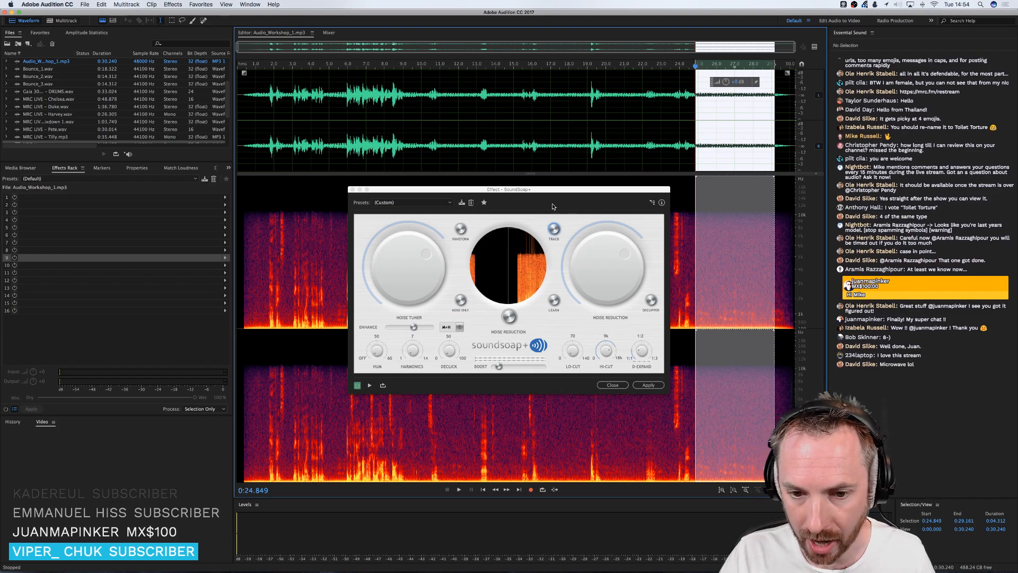
pyautogui.click(367, 385)
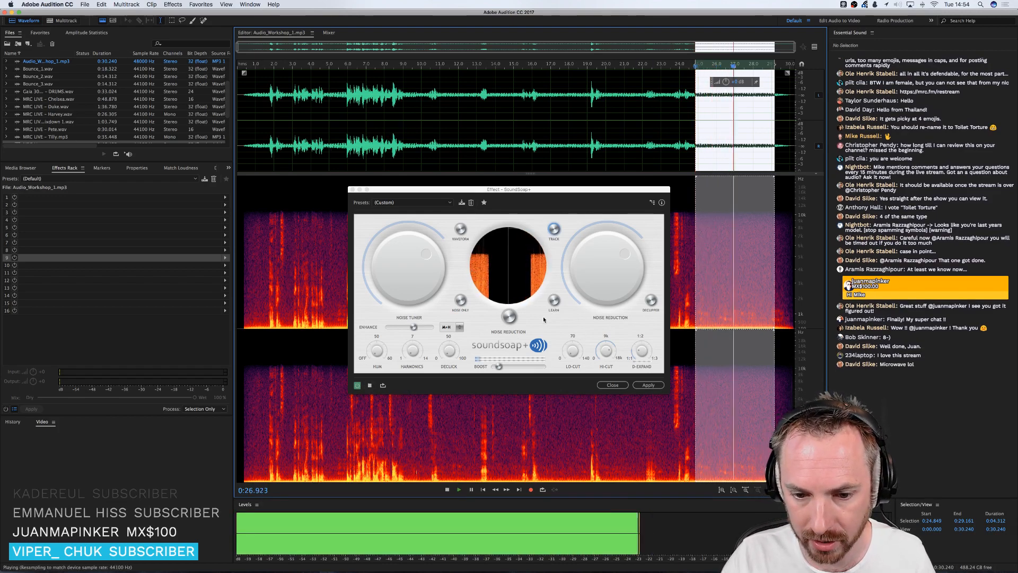
pyautogui.click(542, 490)
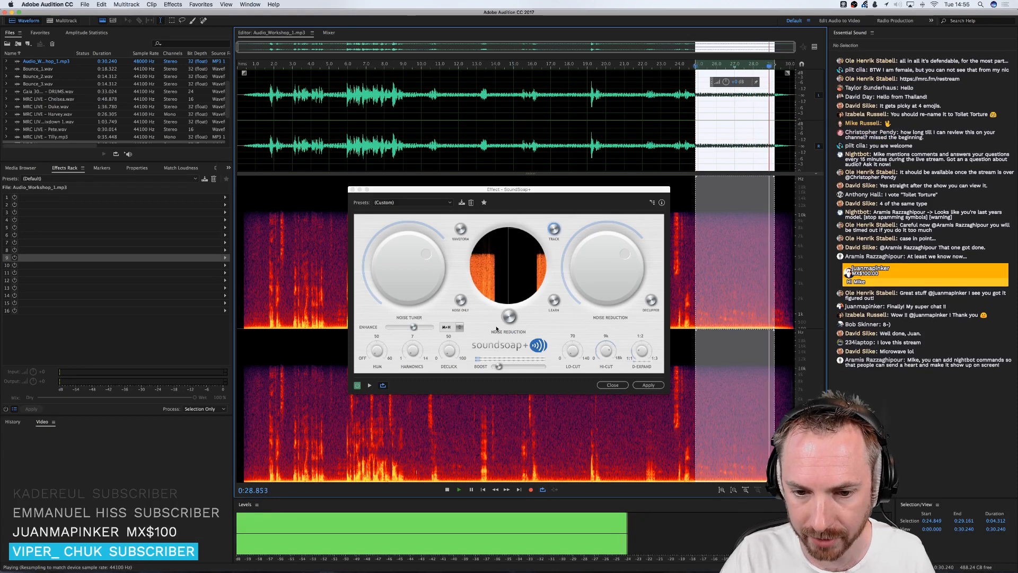
pyautogui.click(557, 302)
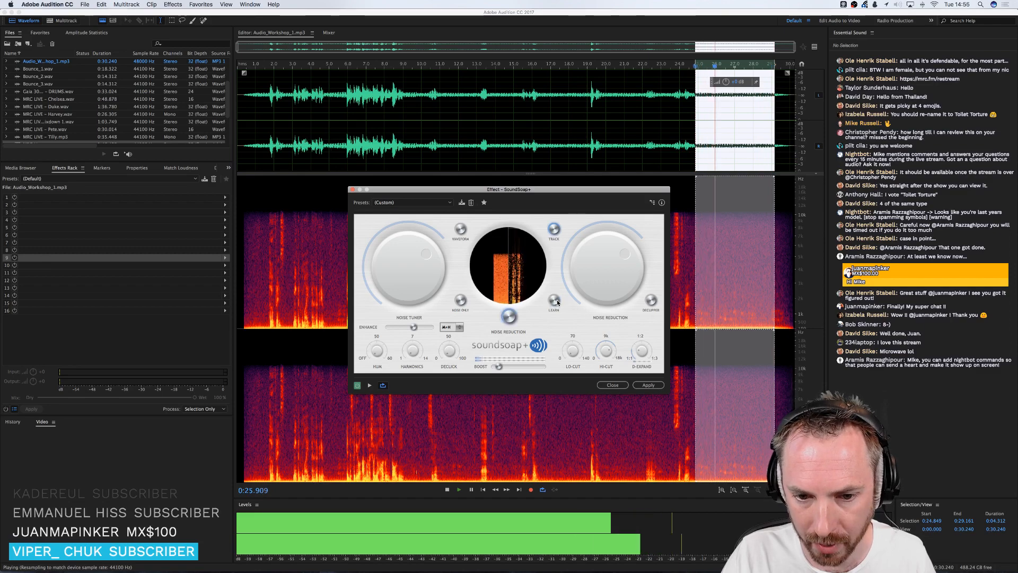
pyautogui.press('space')
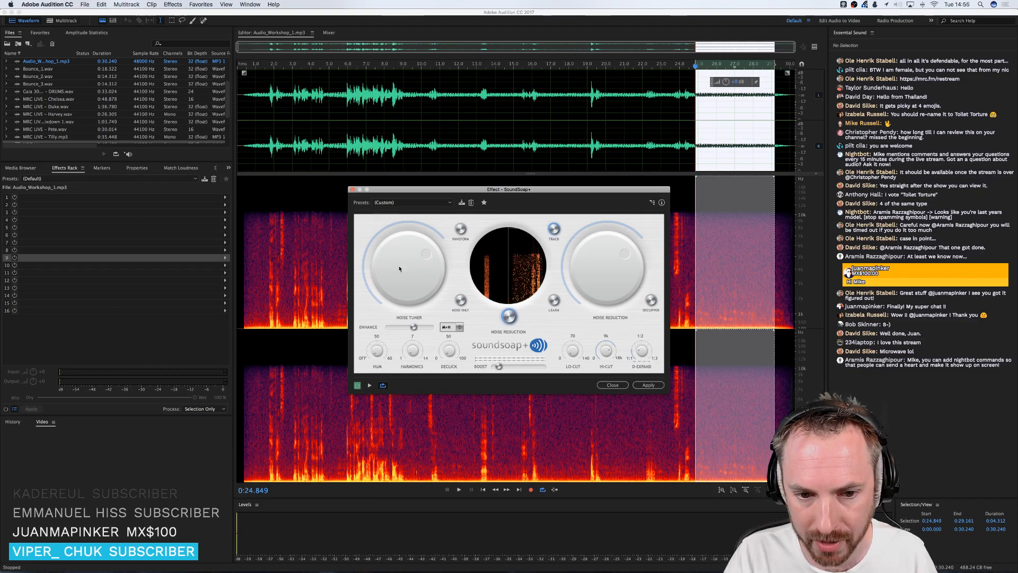
# - Play the recording from 0.227 s and bypass SoundSoap+ during playback to compare the cleaned and original sound
pyautogui.click(241, 148)
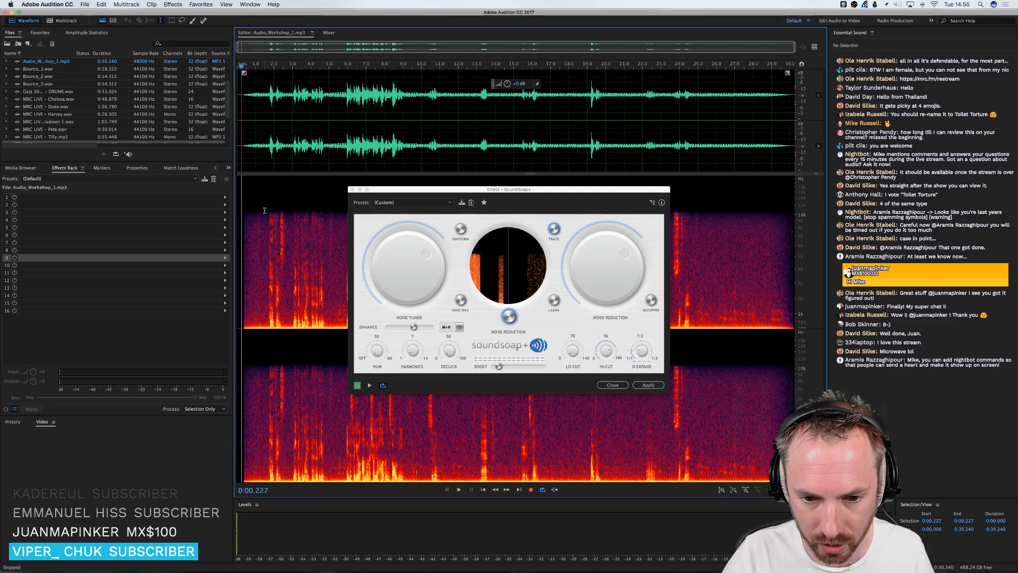
pyautogui.press('space')
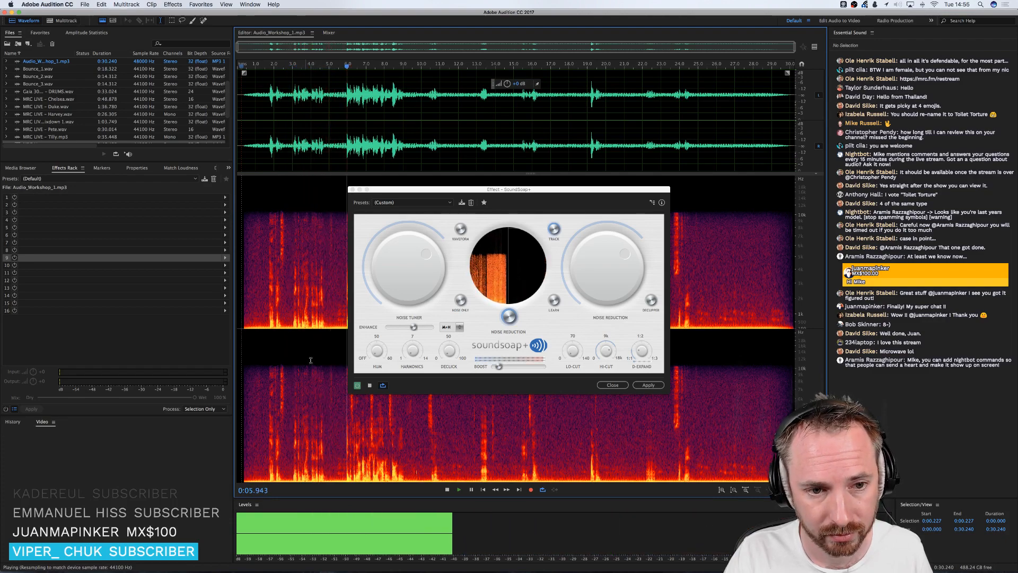
pyautogui.click(358, 386)
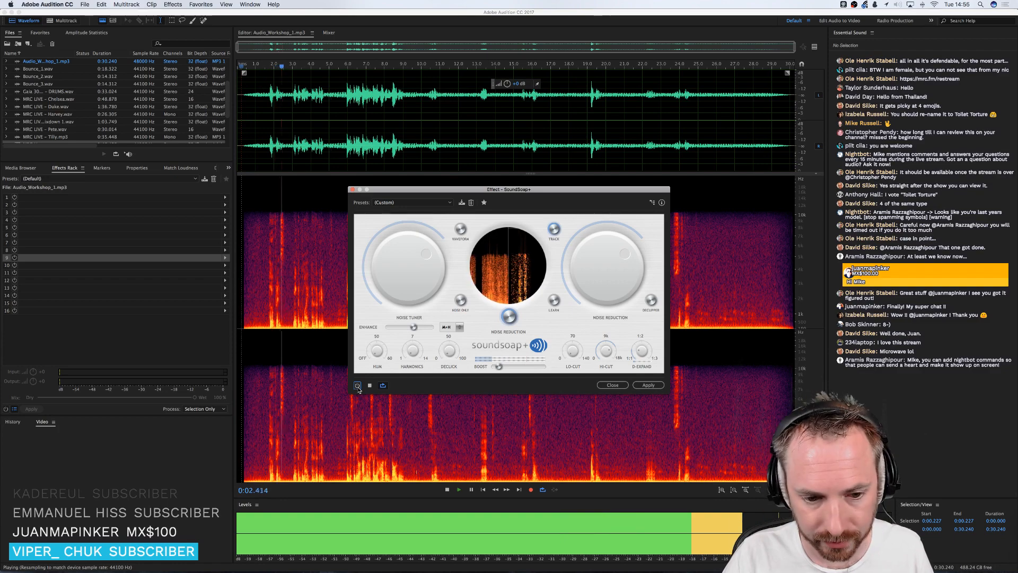
pyautogui.press('space')
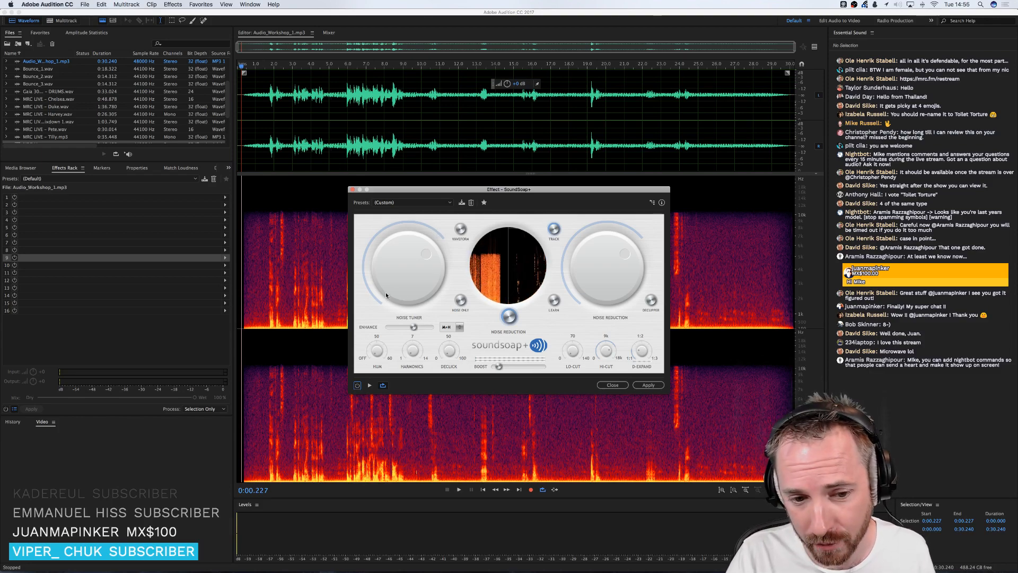
# - Preview only the removed noise with Noise Only enabled and SoundSoap+ switched back on, and turn Noise Only off
pyautogui.moveTo(426, 254)
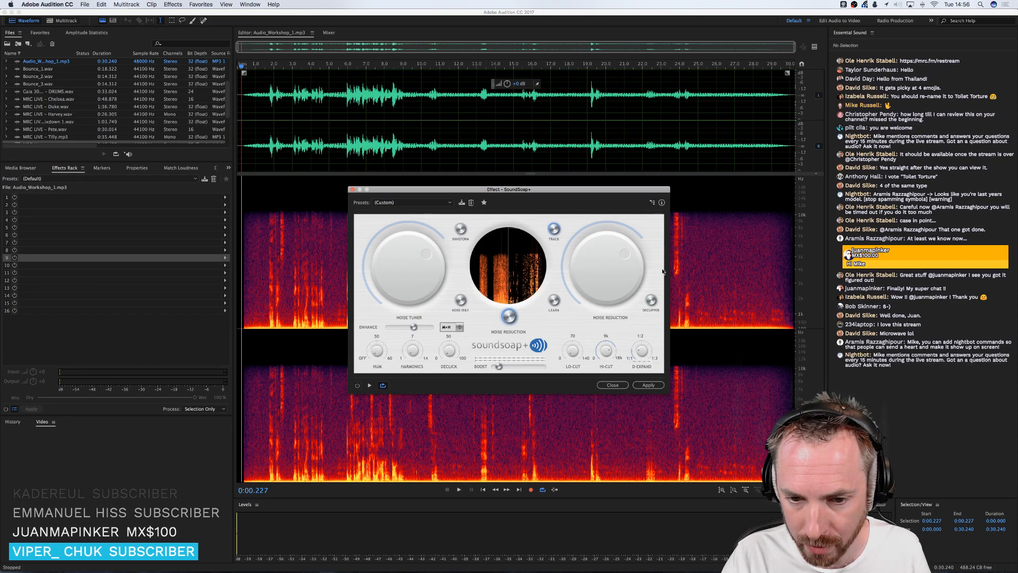
pyautogui.click(460, 300)
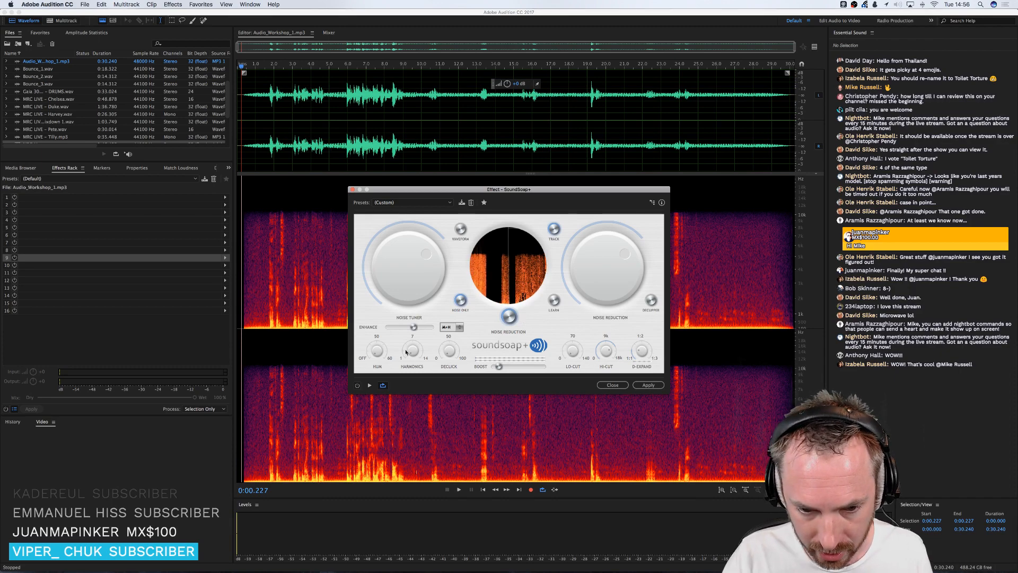
pyautogui.press('space')
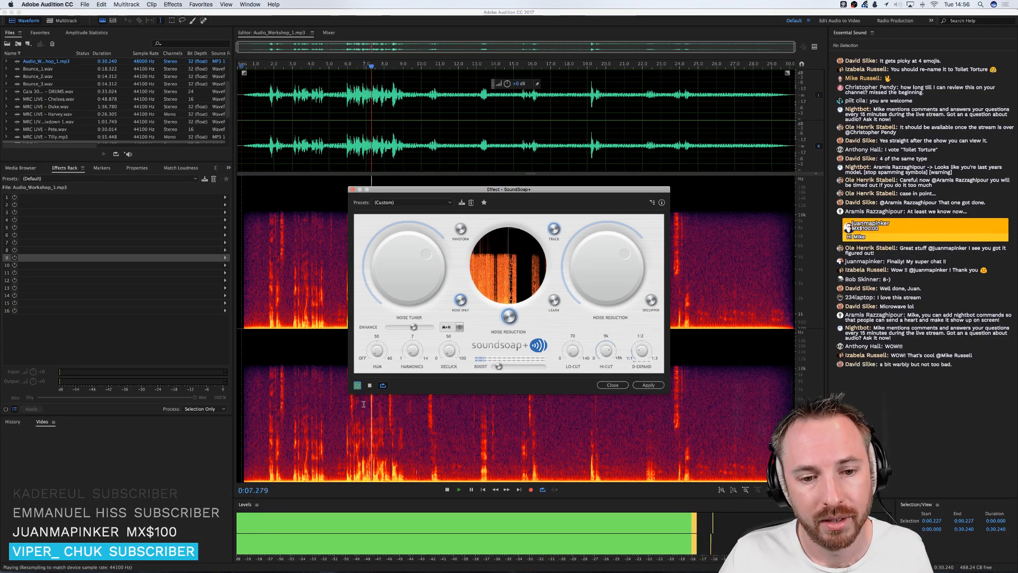
pyautogui.press('space')
pyautogui.click(461, 302)
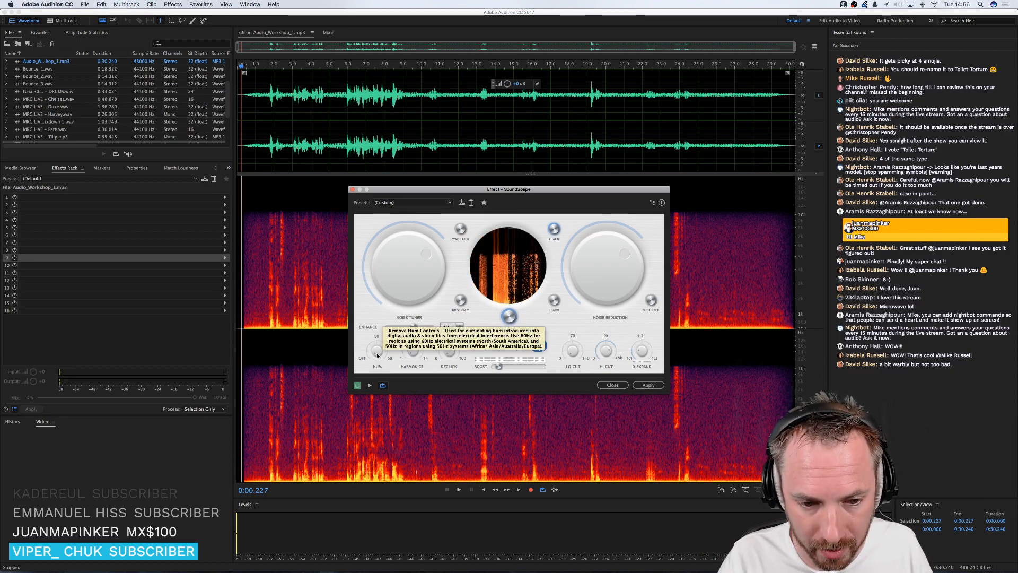
# - Try the Hum control during playback and raise the spectral display resolution to 8192 to inspect the low frequencies
pyautogui.moveTo(377, 351); pyautogui.dragTo(400, 329)
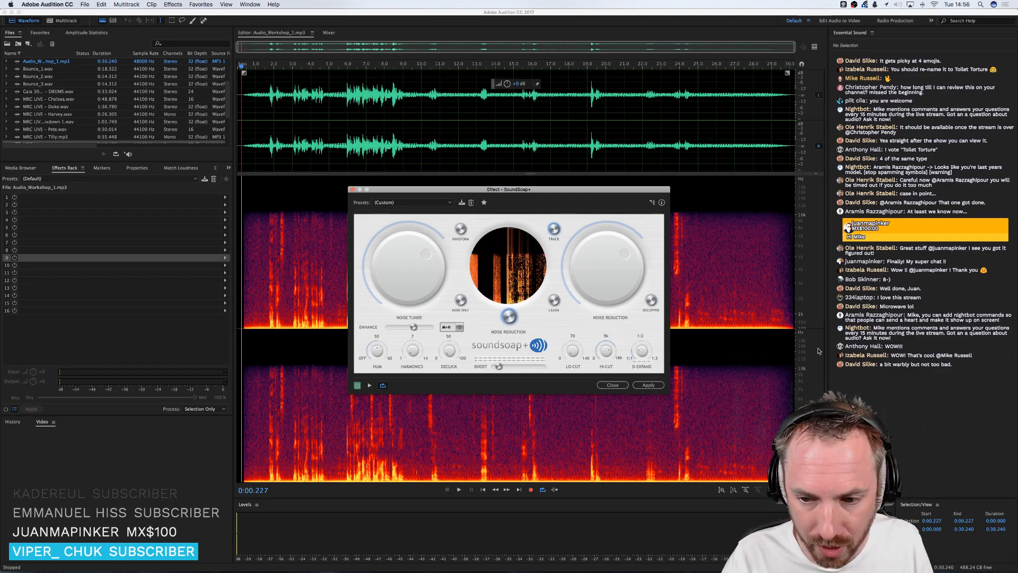
pyautogui.click(804, 325)
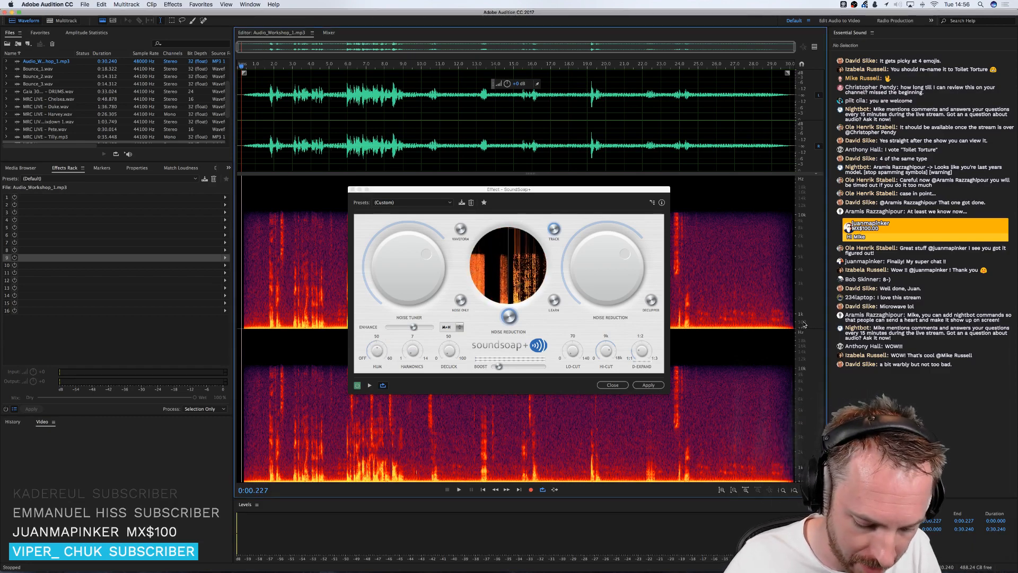
pyautogui.press('shift+super+Up')
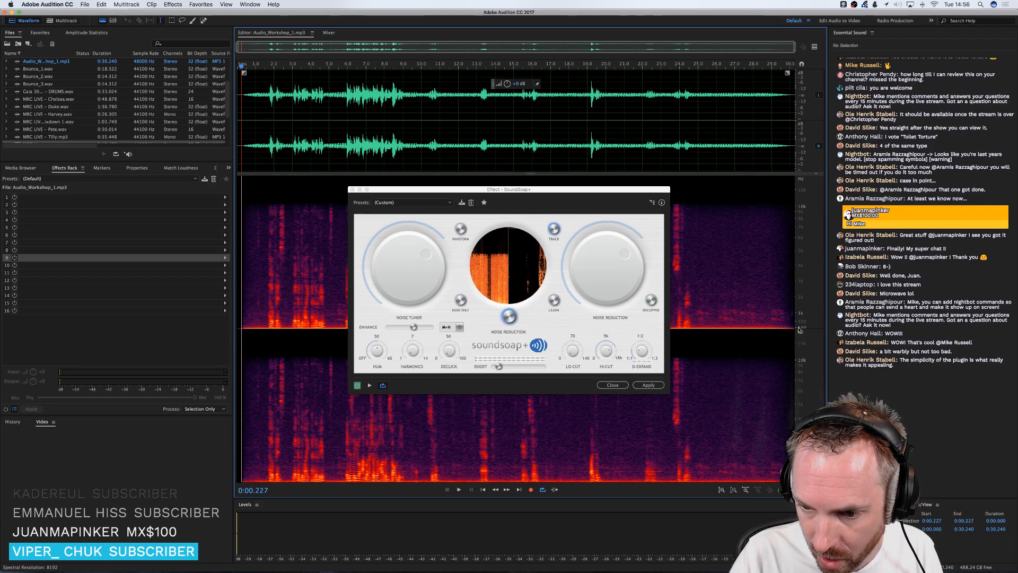
pyautogui.click(379, 351)
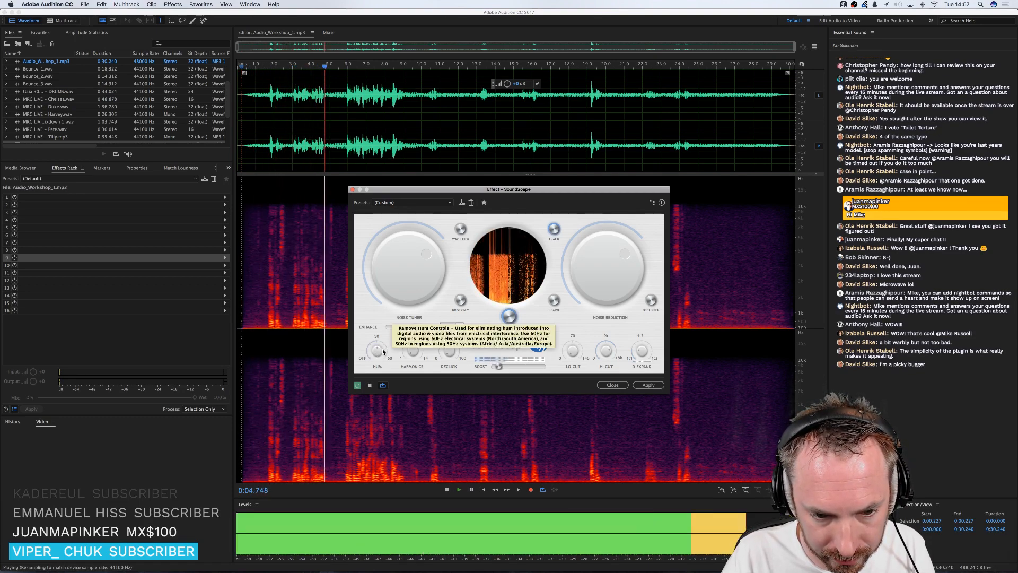
pyautogui.press('space')
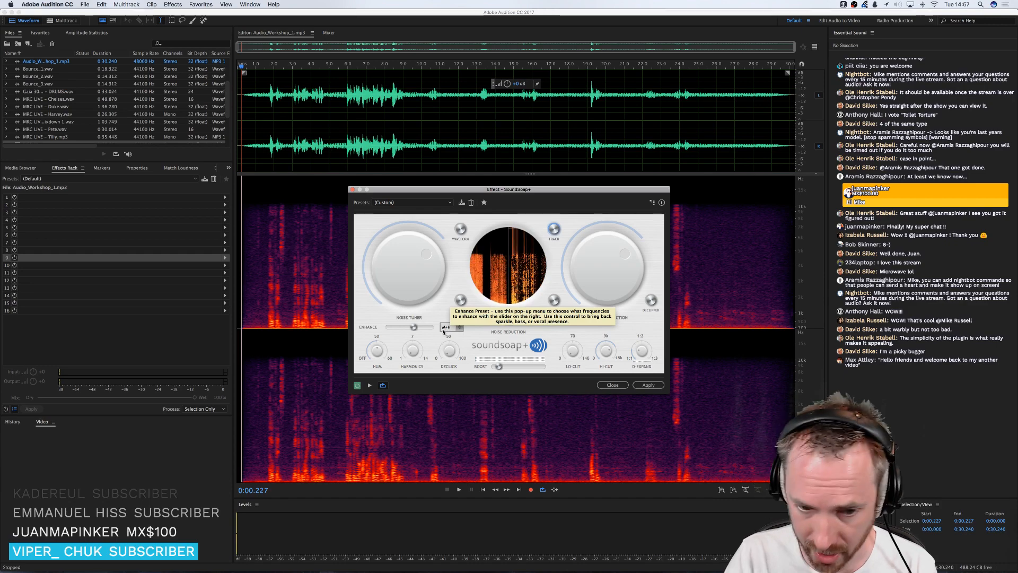
# - Preview the L+H Enhance preset while raising Enhance to about 91%, and switch the preset to M+H
pyautogui.click(446, 327)
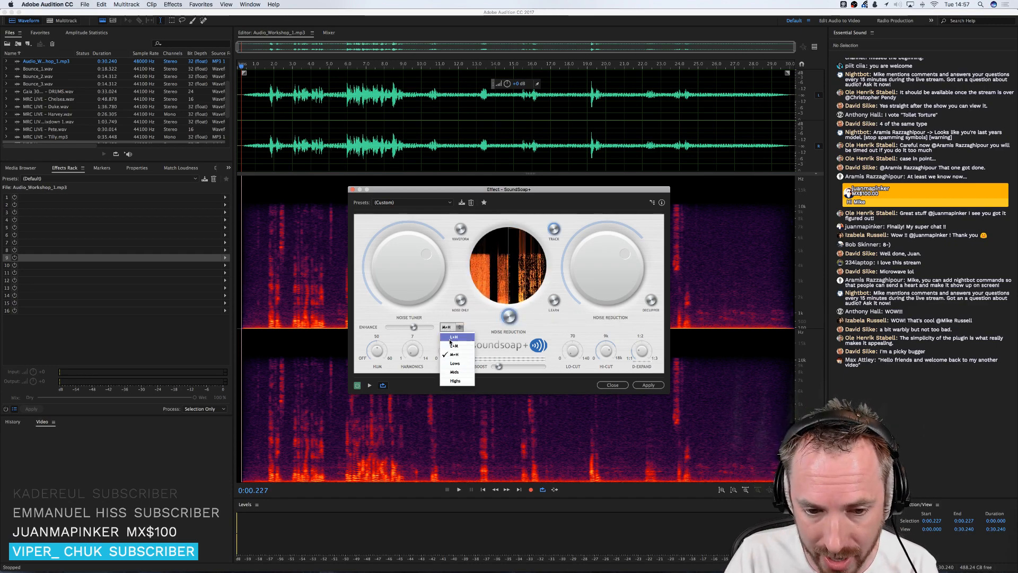
pyautogui.click(452, 338)
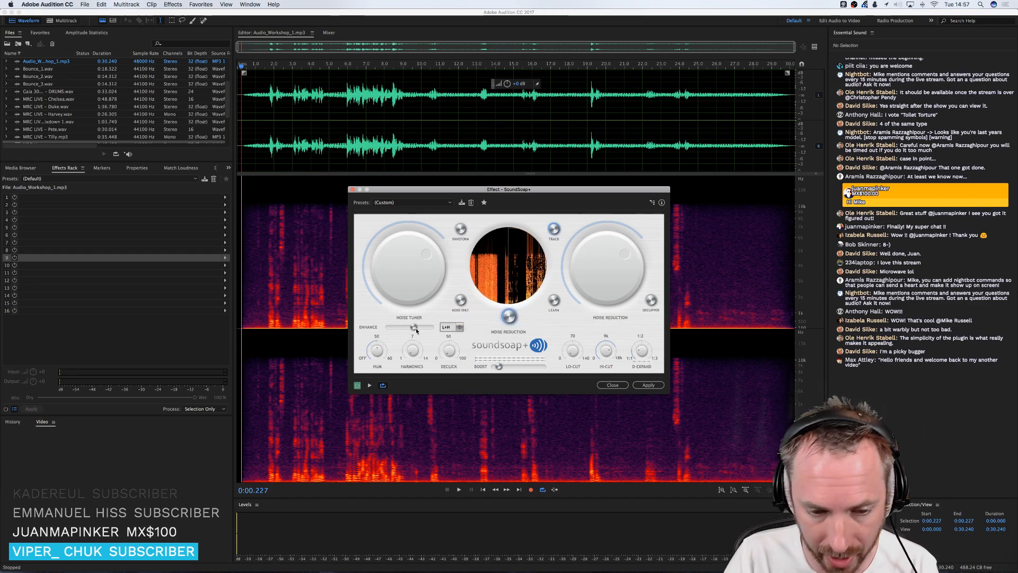
pyautogui.press('space')
pyautogui.moveTo(415, 329); pyautogui.dragTo(426, 329)
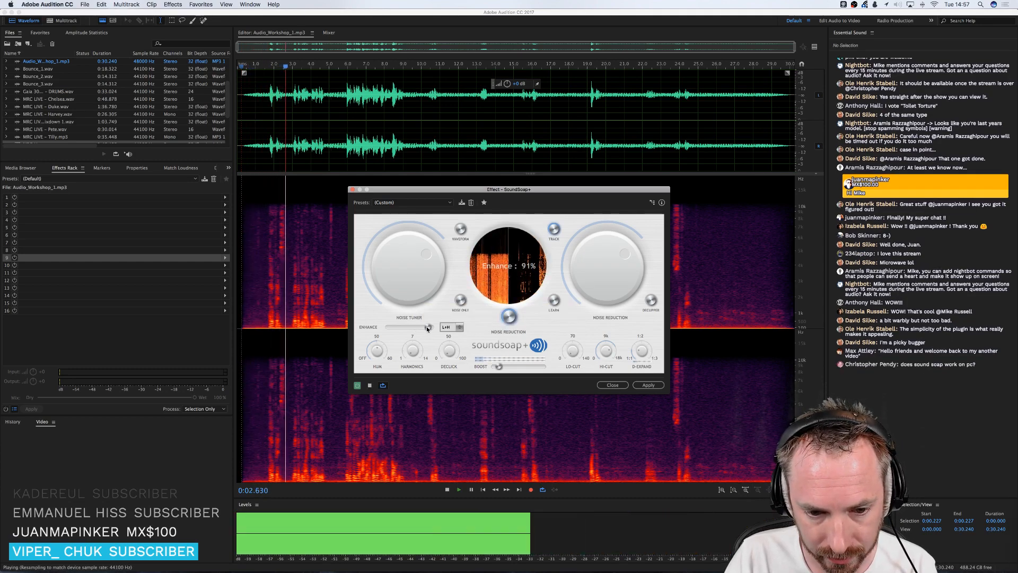
pyautogui.press('space')
pyautogui.click(458, 327)
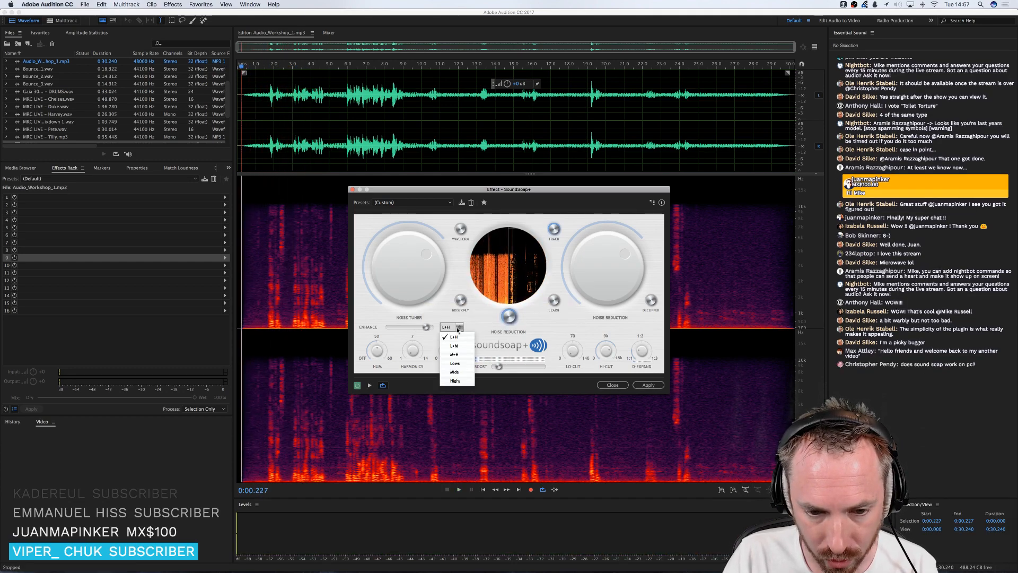
pyautogui.click(457, 355)
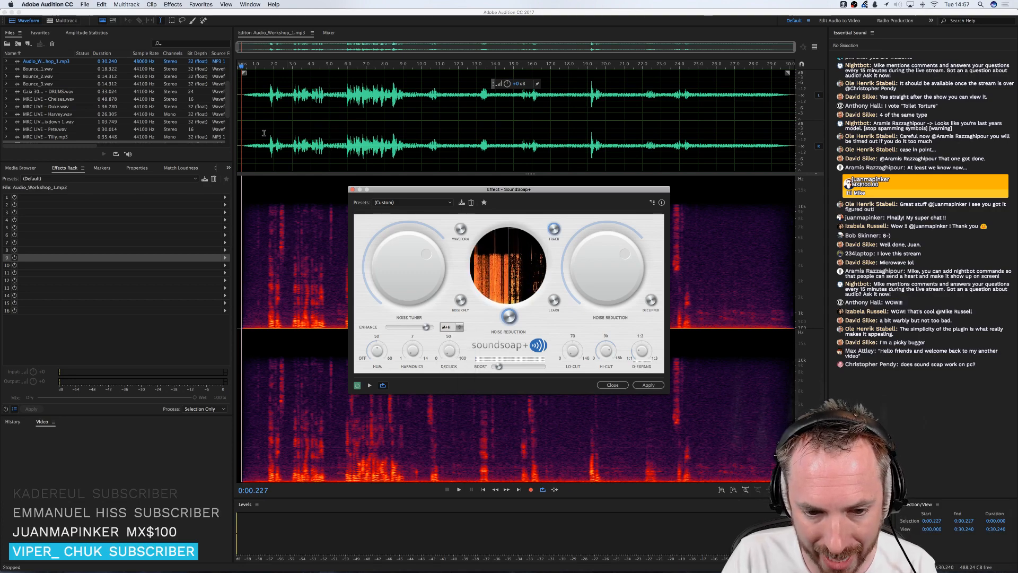
# - Lower Enhance to about 70% while previewing the recording
pyautogui.press('space')
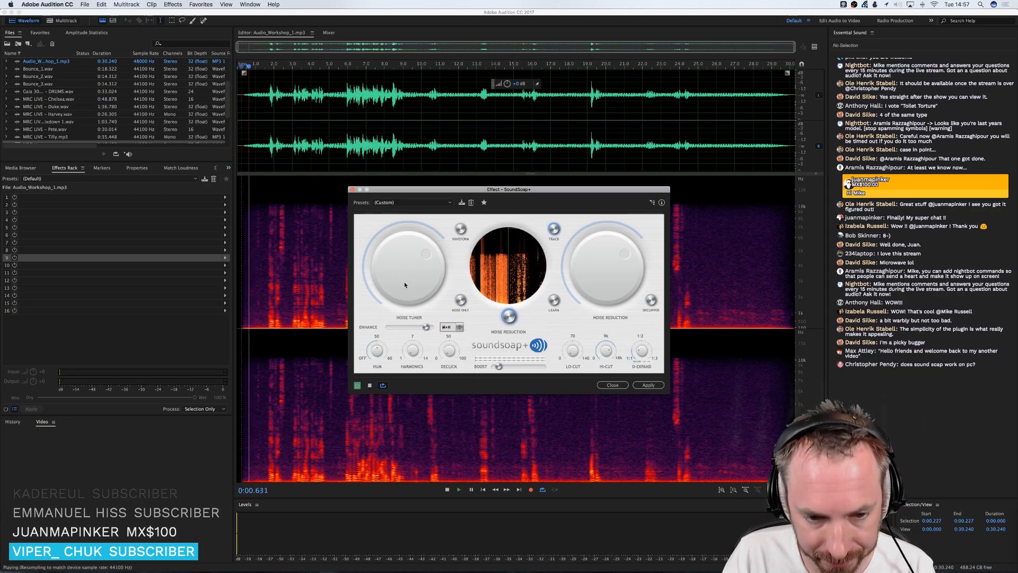
pyautogui.moveTo(427, 325); pyautogui.dragTo(419, 329)
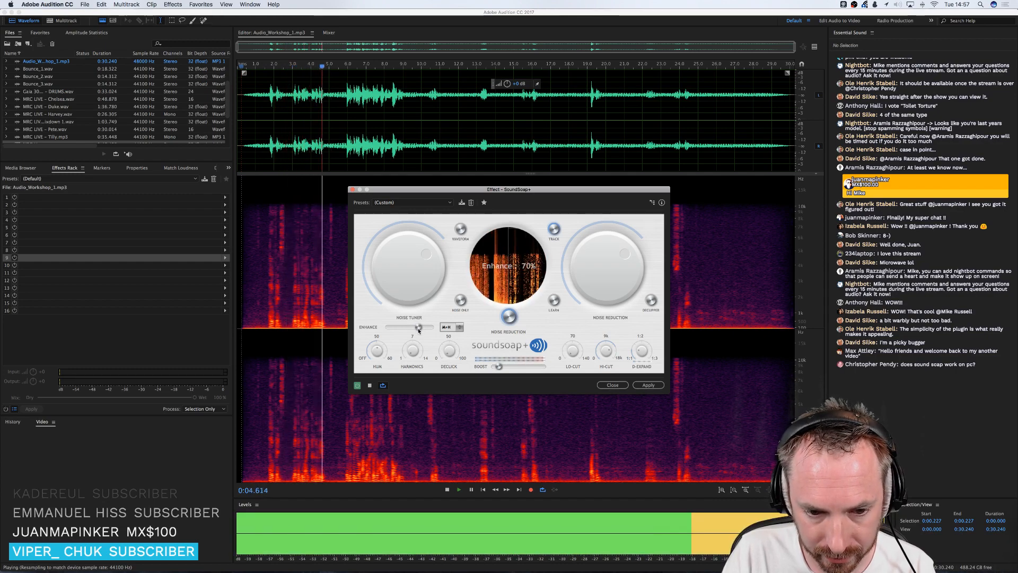
pyautogui.press('space')
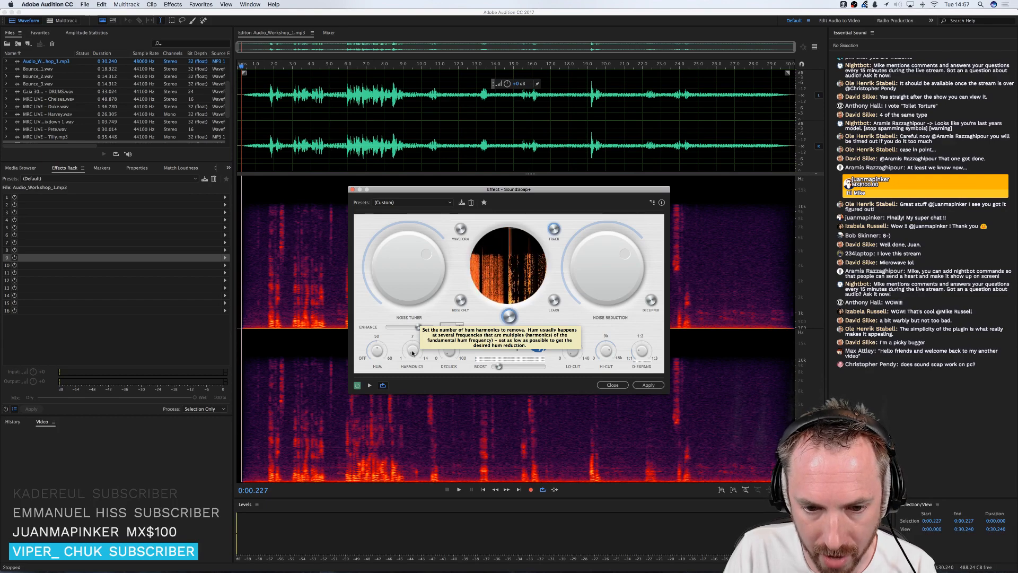
# - Adjust the hum Harmonics control during playback to compare its effect on the recording
pyautogui.press('space')
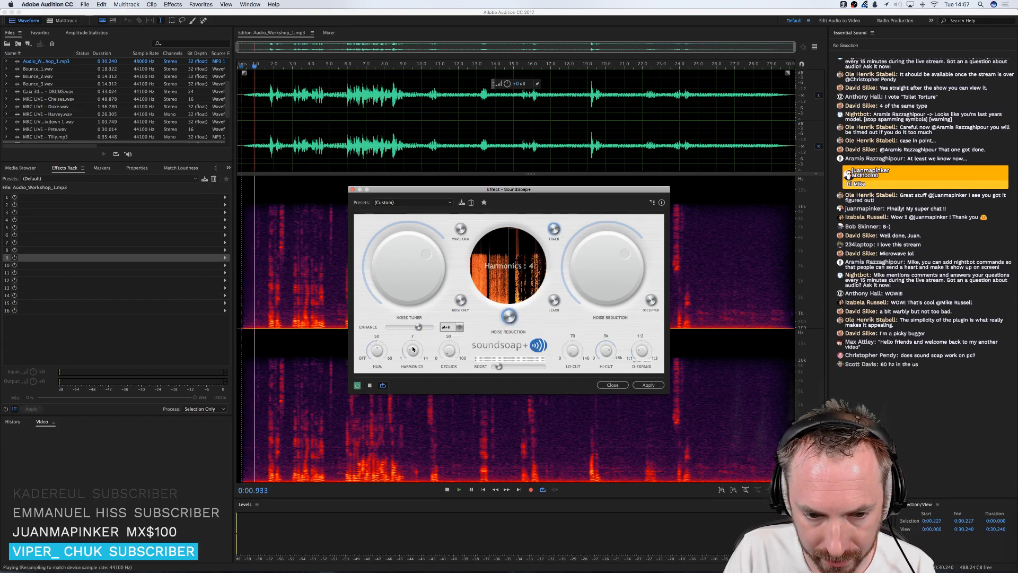
pyautogui.moveTo(413, 348); pyautogui.dragTo(411, 354)
pyautogui.press('space')
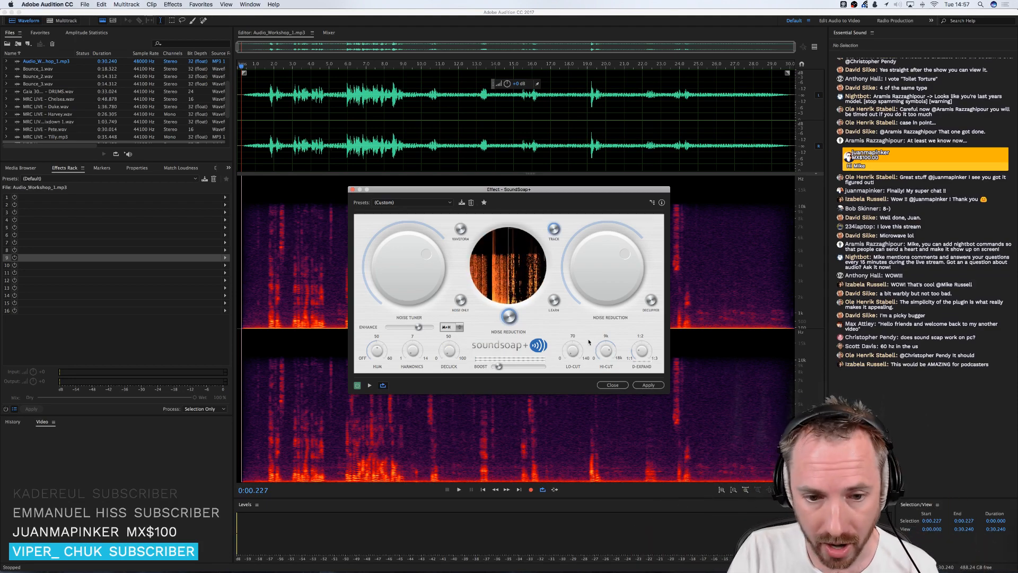
# - Try the Hi-Cut and then the Lo-Cut filter control while previewing the recording
pyautogui.press('space')
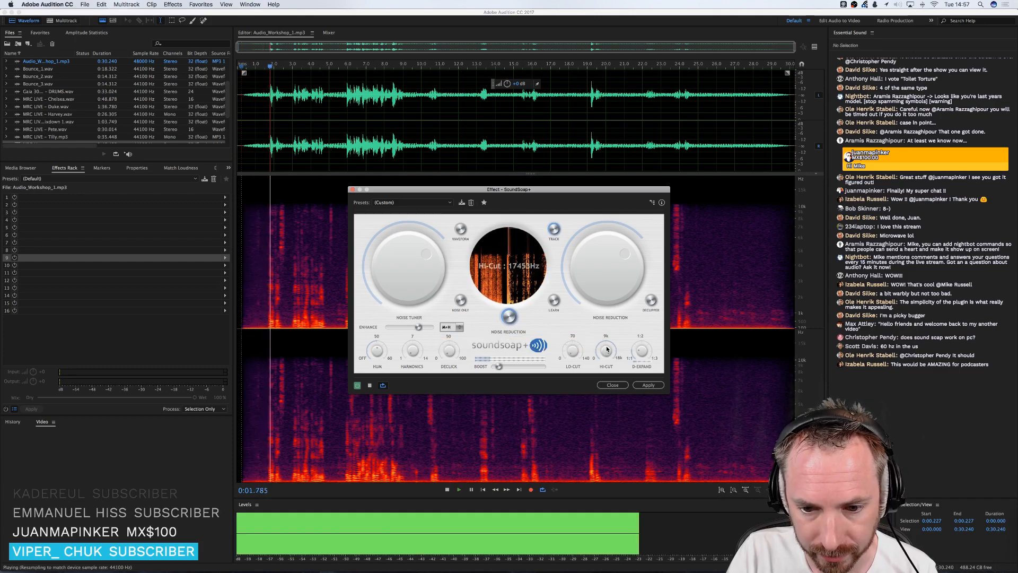
pyautogui.moveTo(607, 349)
pyautogui.mouseDown()
pyautogui.moveTo(604, 367)
pyautogui.moveTo(608, 346)
pyautogui.moveTo(605, 356)
pyautogui.mouseUp()
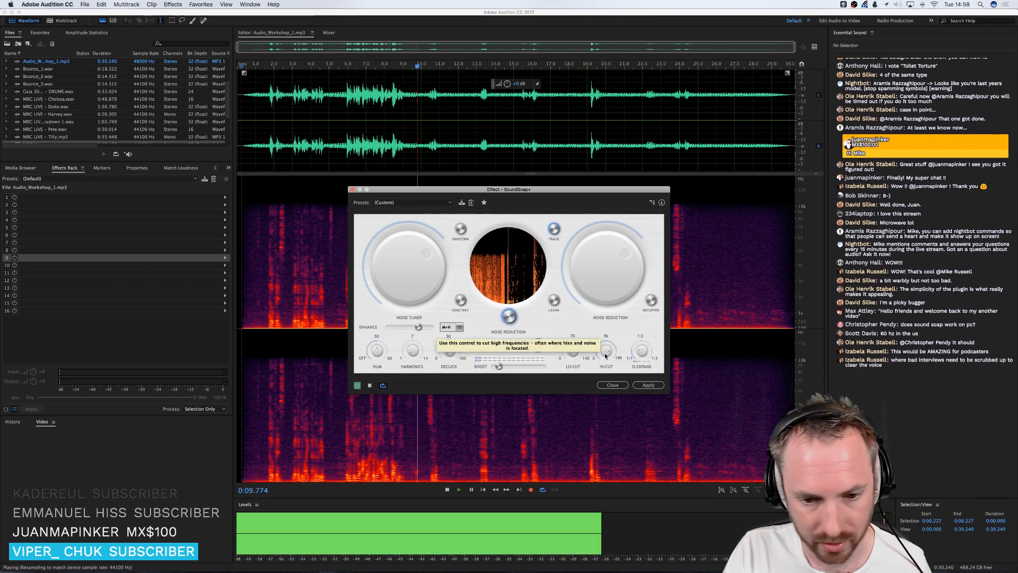
pyautogui.press('space')
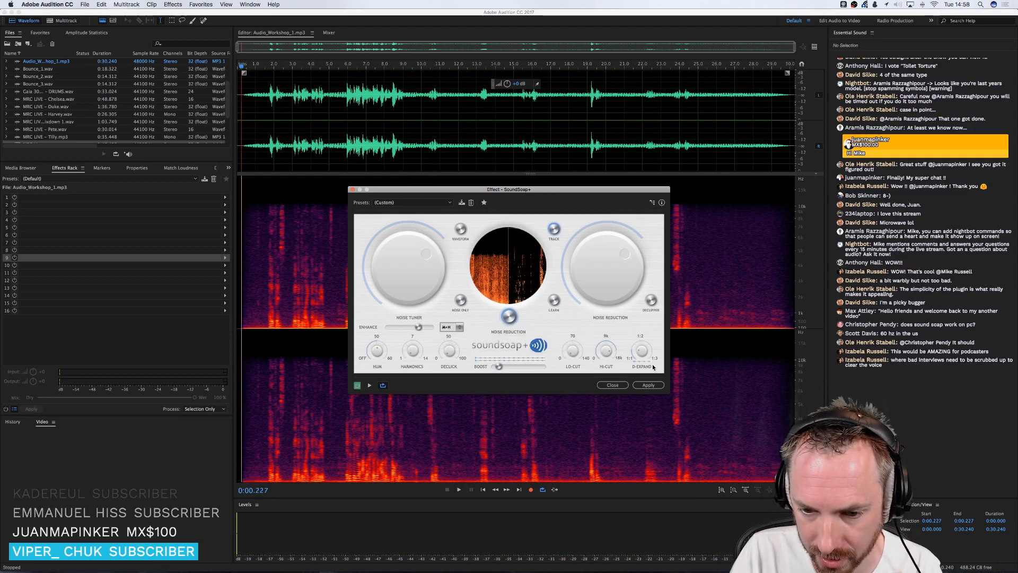
pyautogui.press('space')
pyautogui.moveTo(573, 354)
pyautogui.mouseDown()
pyautogui.moveTo(580, 336)
pyautogui.moveTo(569, 343)
pyautogui.mouseUp()
pyautogui.press('space')
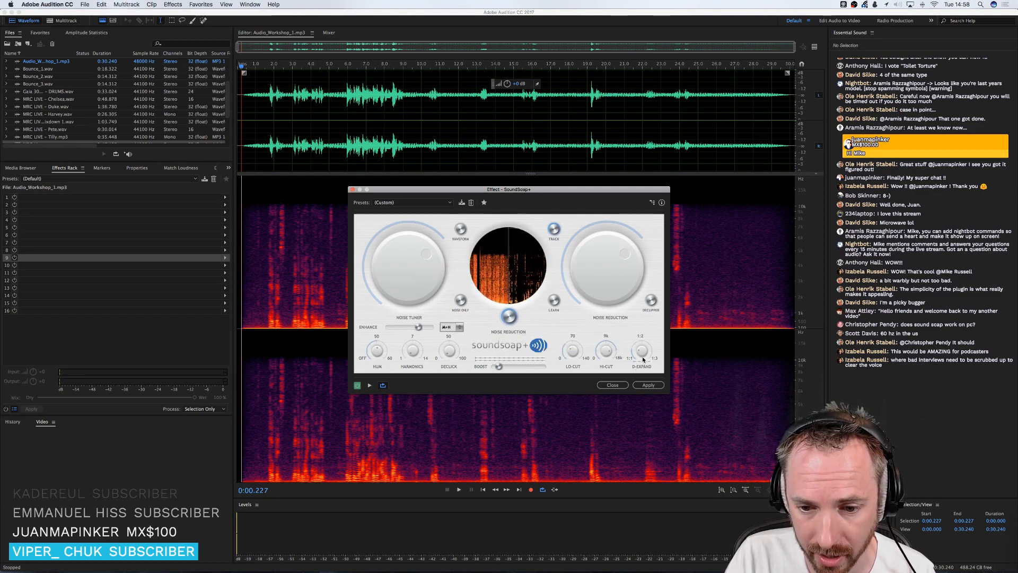
# - Show the waveform in SoundSoap+, adjust the expander threshold on it, and preview the recording from 1.554 s
pyautogui.click(461, 229)
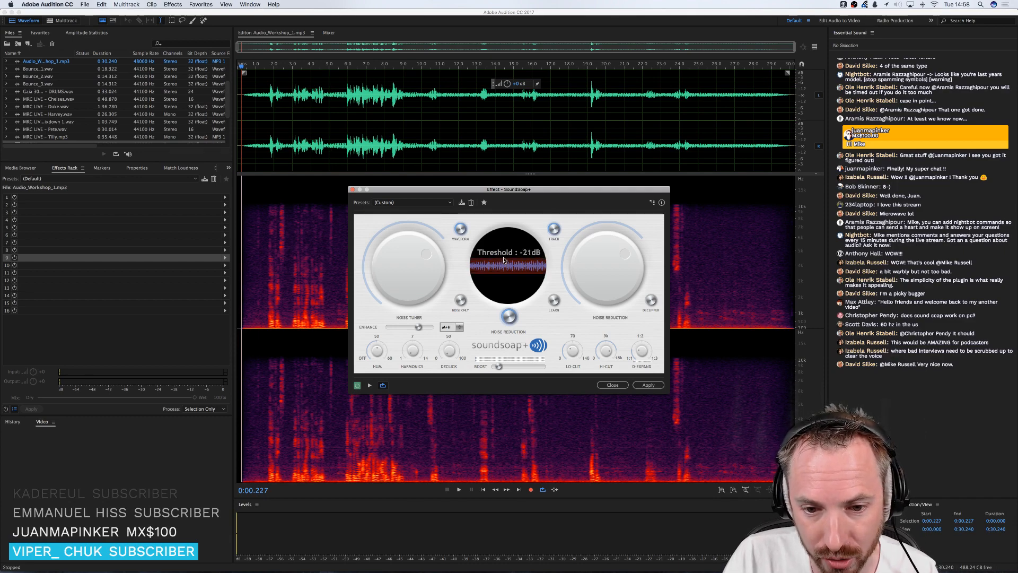
pyautogui.moveTo(504, 258)
pyautogui.mouseDown()
pyautogui.moveTo(506, 230)
pyautogui.moveTo(506, 255)
pyautogui.mouseUp()
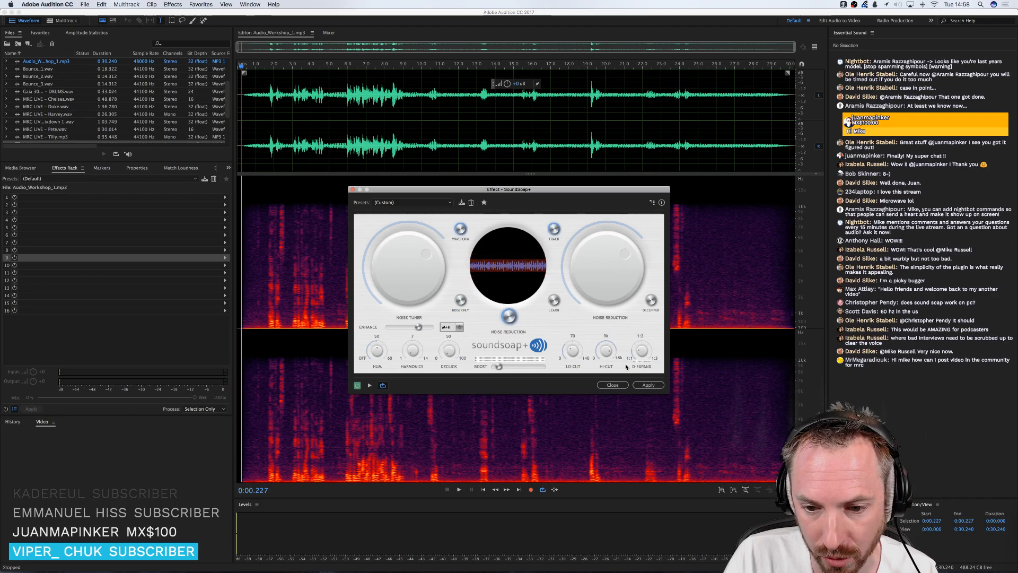
pyautogui.click(266, 148)
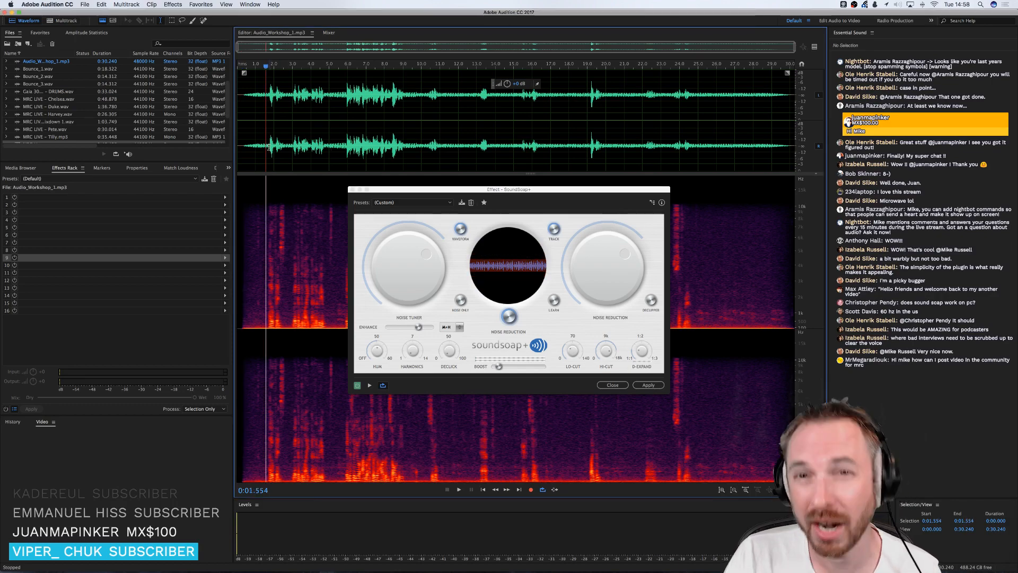
pyautogui.press('space')
pyautogui.press('space')
# - Raise the expander threshold to about -15 dB and preview the recording from 1.554 s
pyautogui.click(514, 254)
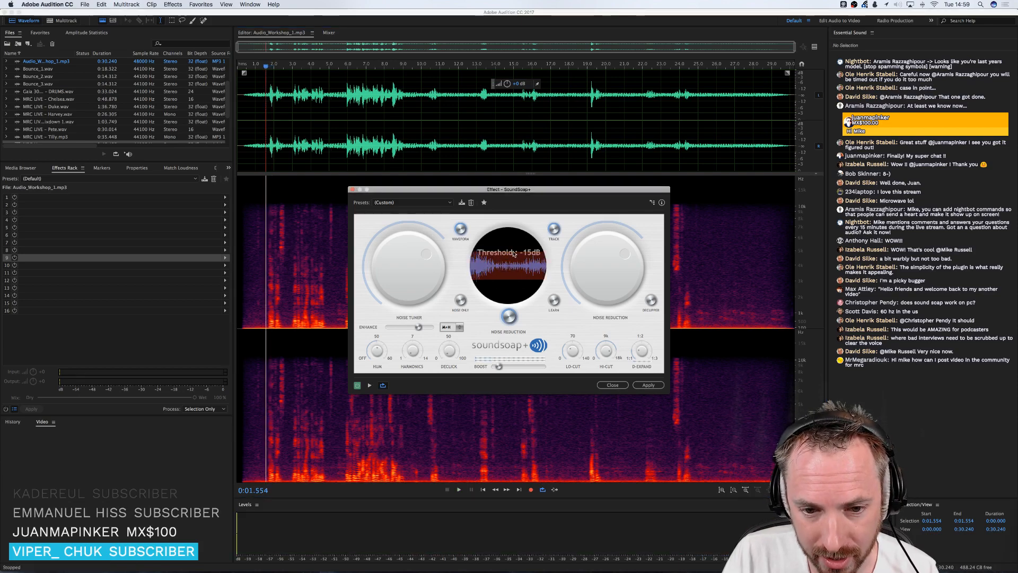
pyautogui.press('space')
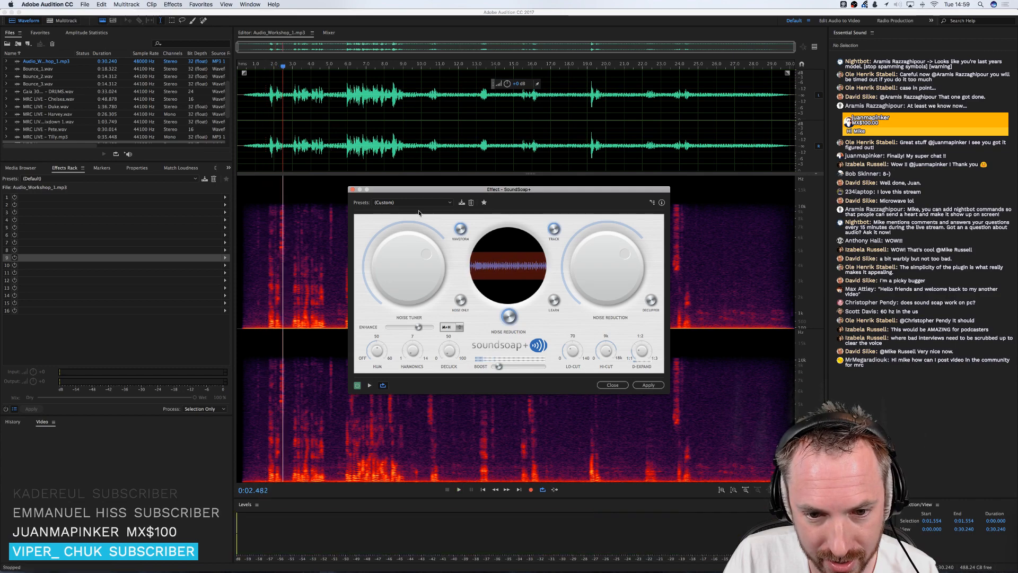
pyautogui.press('space')
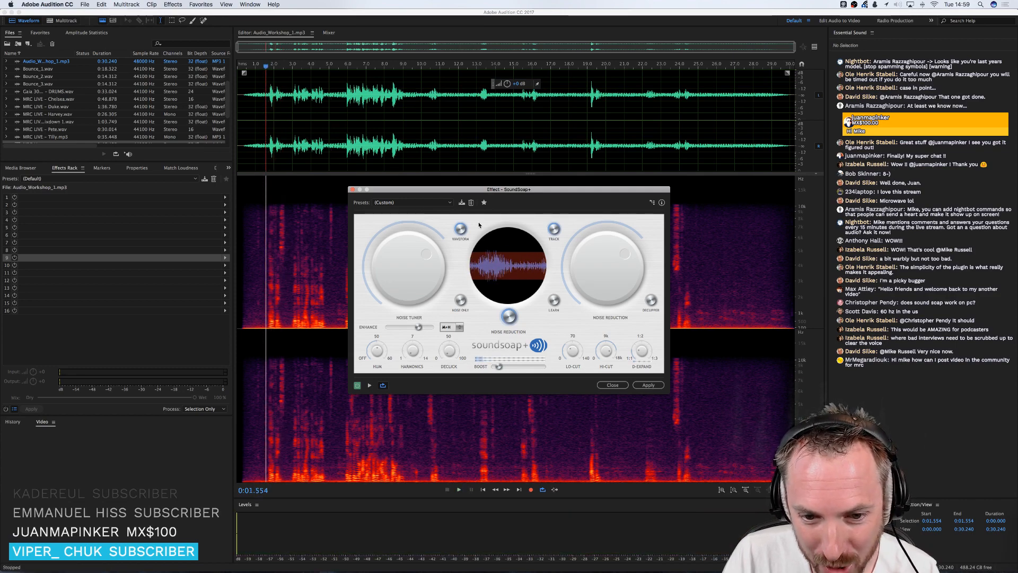
# - Lower the expander threshold closer to the noise level and preview the expansion from 1.554 s
pyautogui.moveTo(533, 256); pyautogui.dragTo(533, 260)
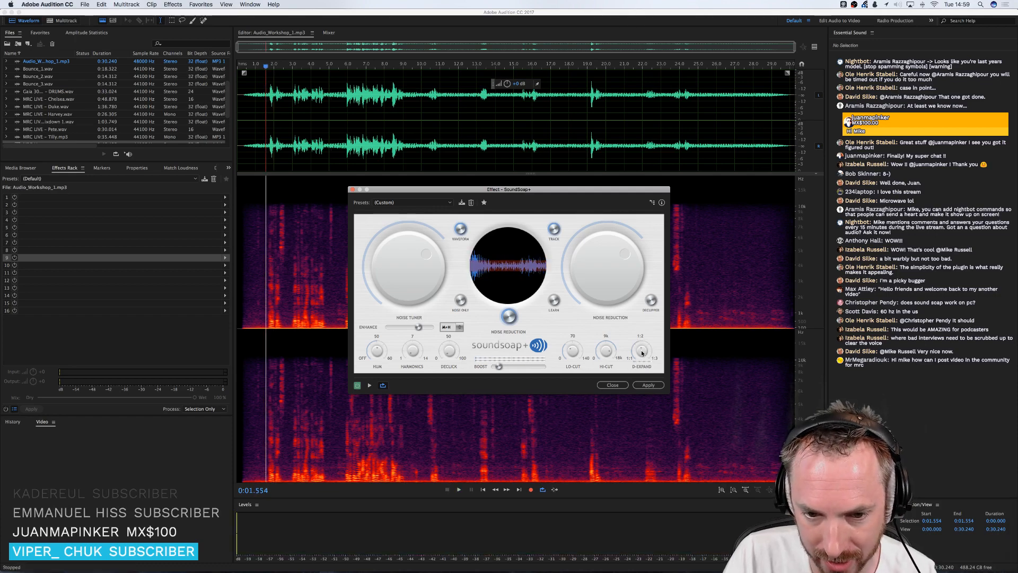
pyautogui.press('space')
pyautogui.press('space')
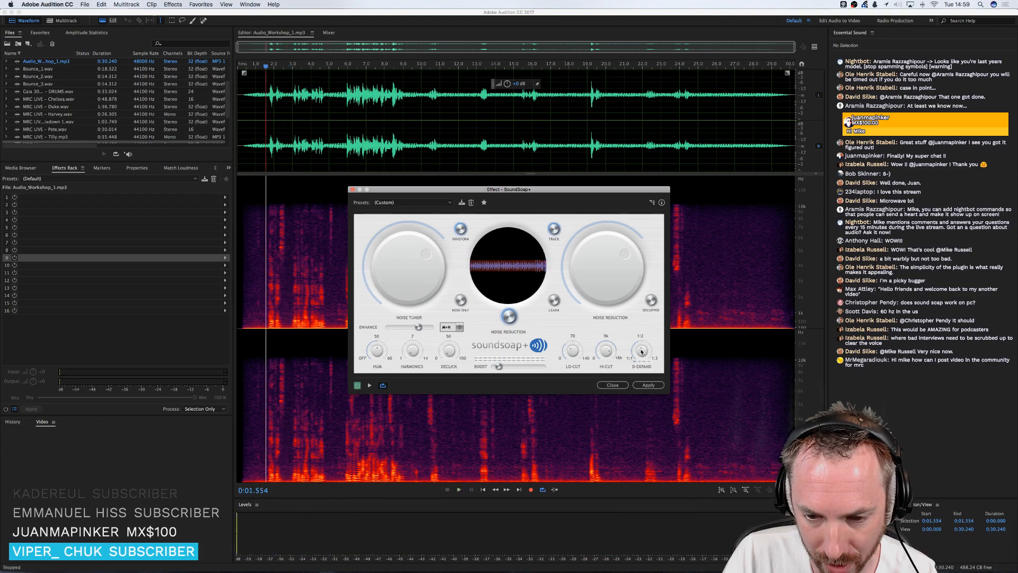
pyautogui.moveTo(499, 262)
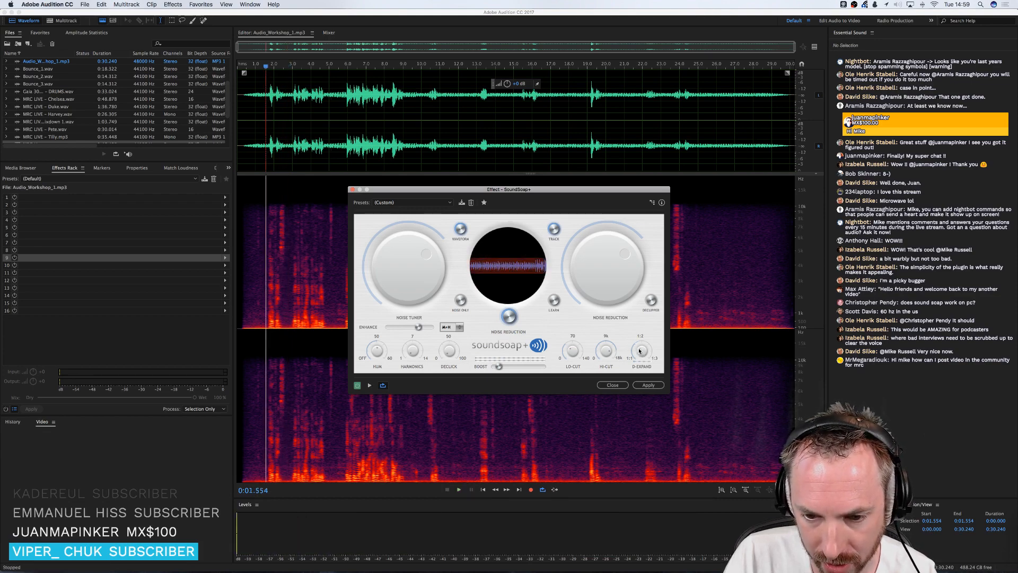
pyautogui.press('space')
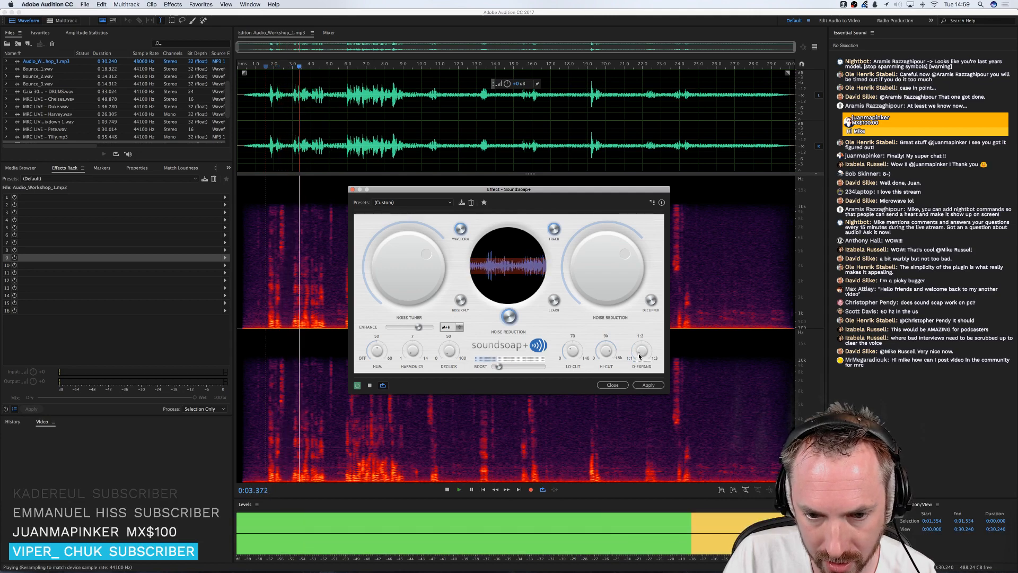
pyautogui.press('space')
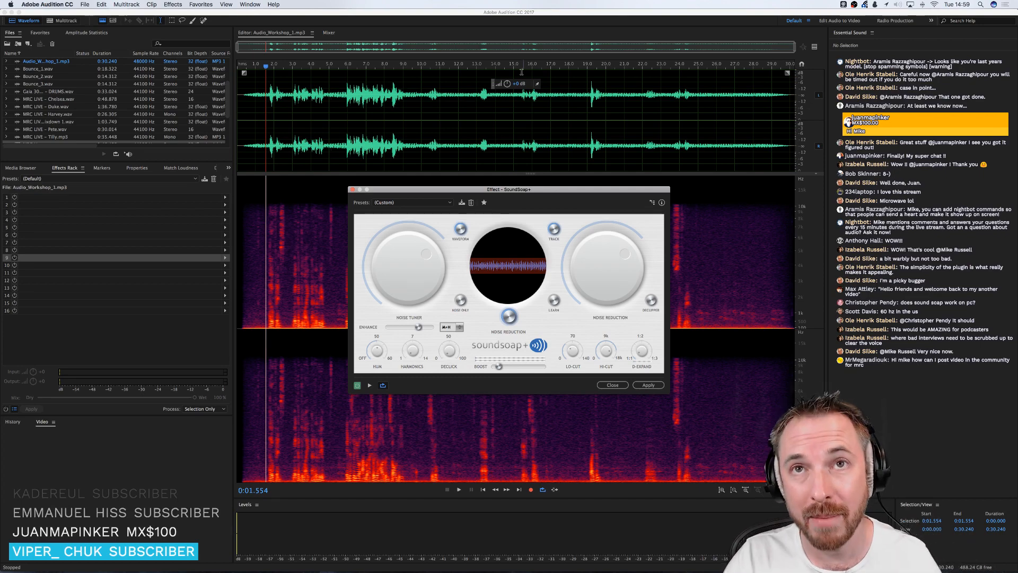
# - Switch to OBS
pyautogui.press('super+Tab')
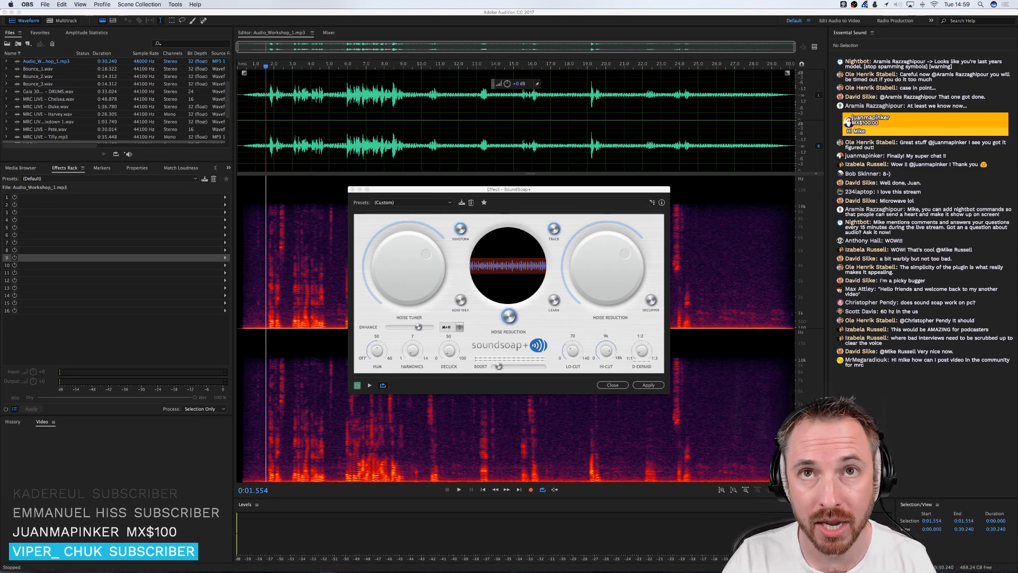